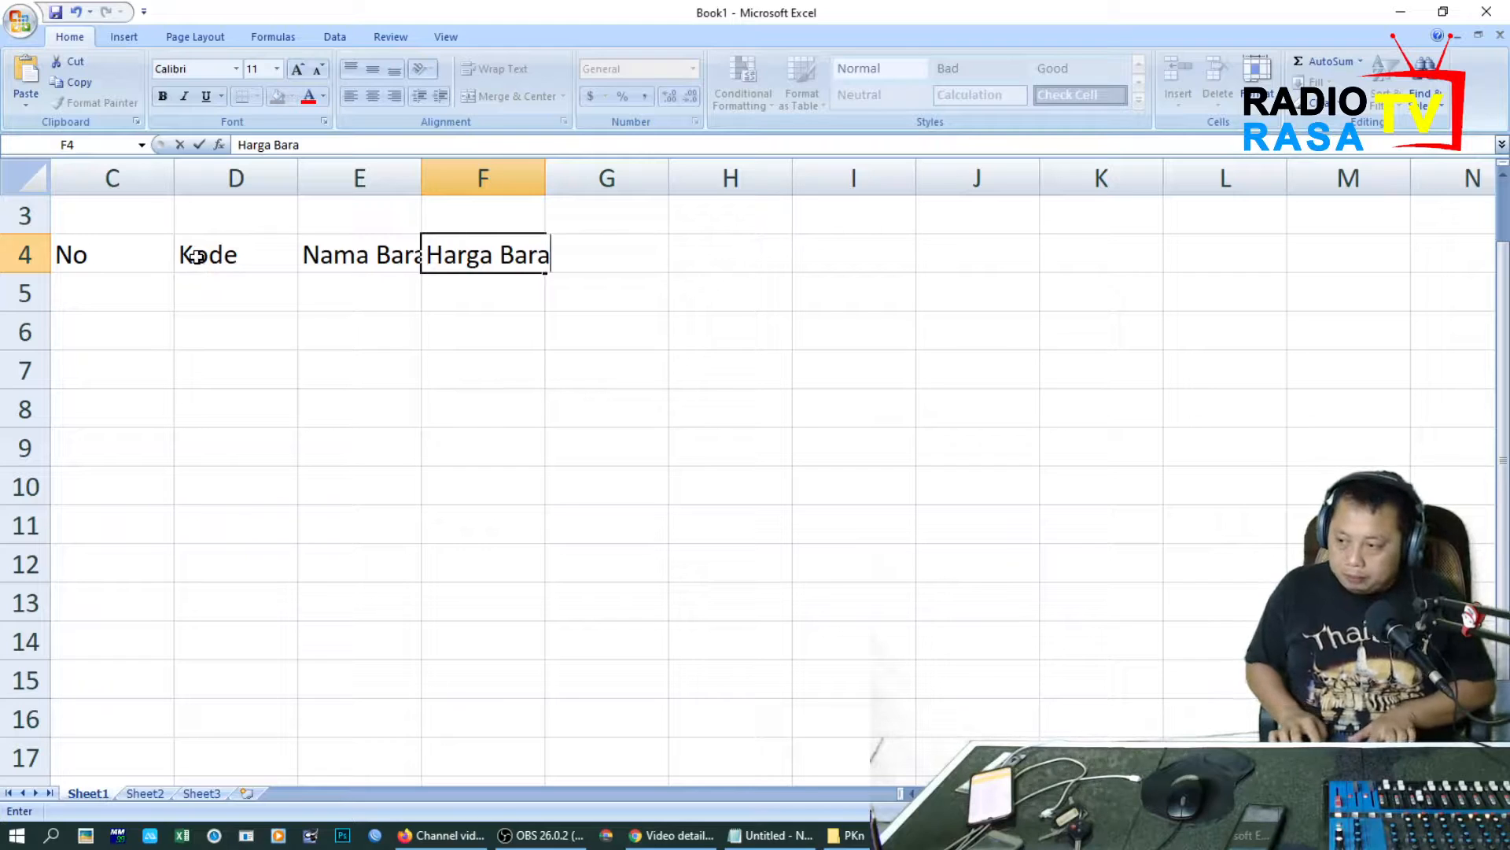
Step: Complete the header "Harga Barang" in F4, fit column C to its content, and widen columns E and F equally
key(BackSpace)
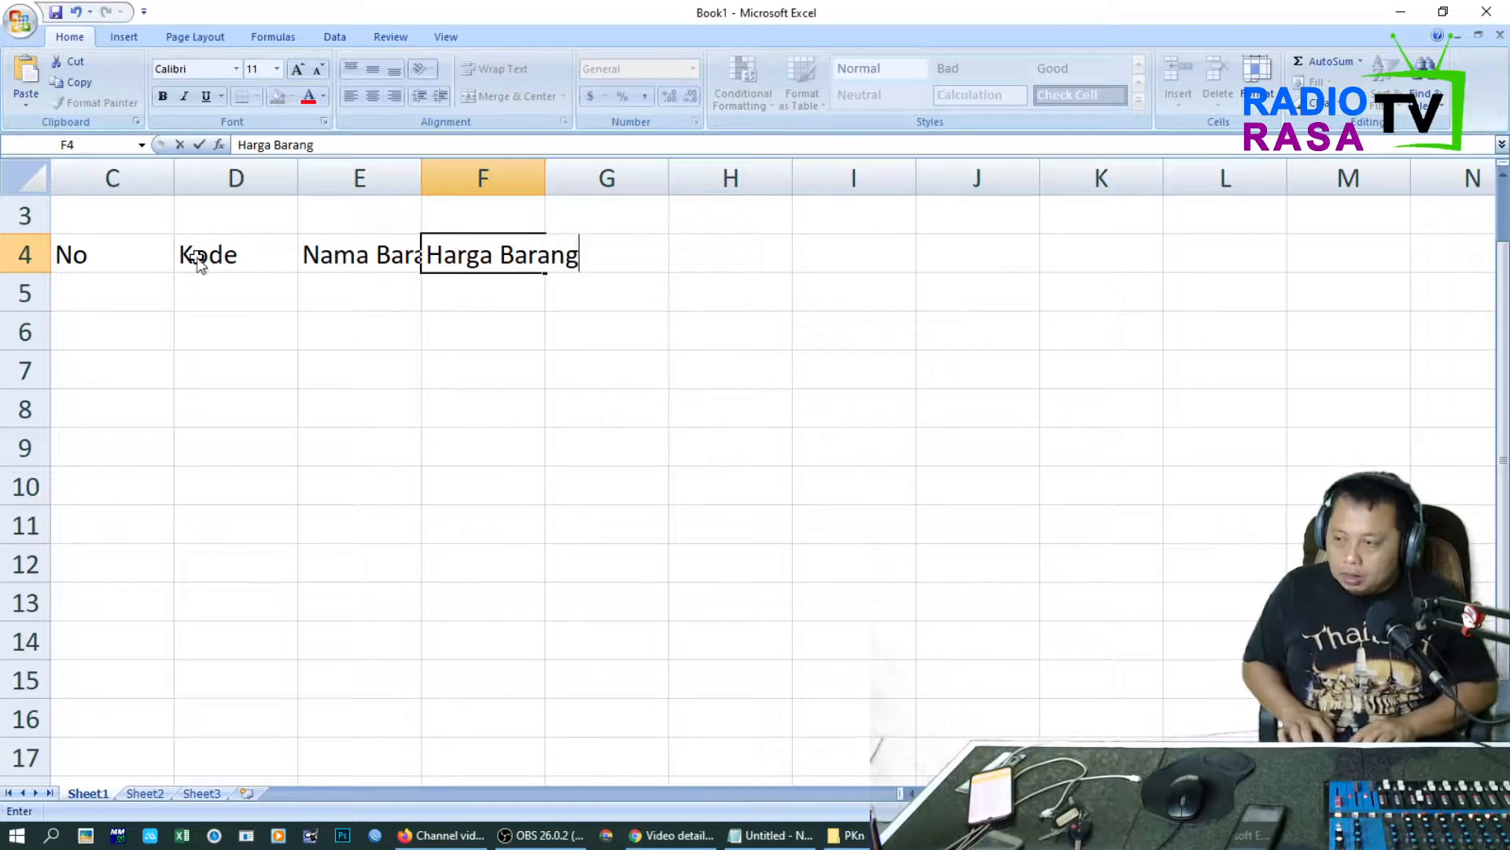
text(g)
key(Return)
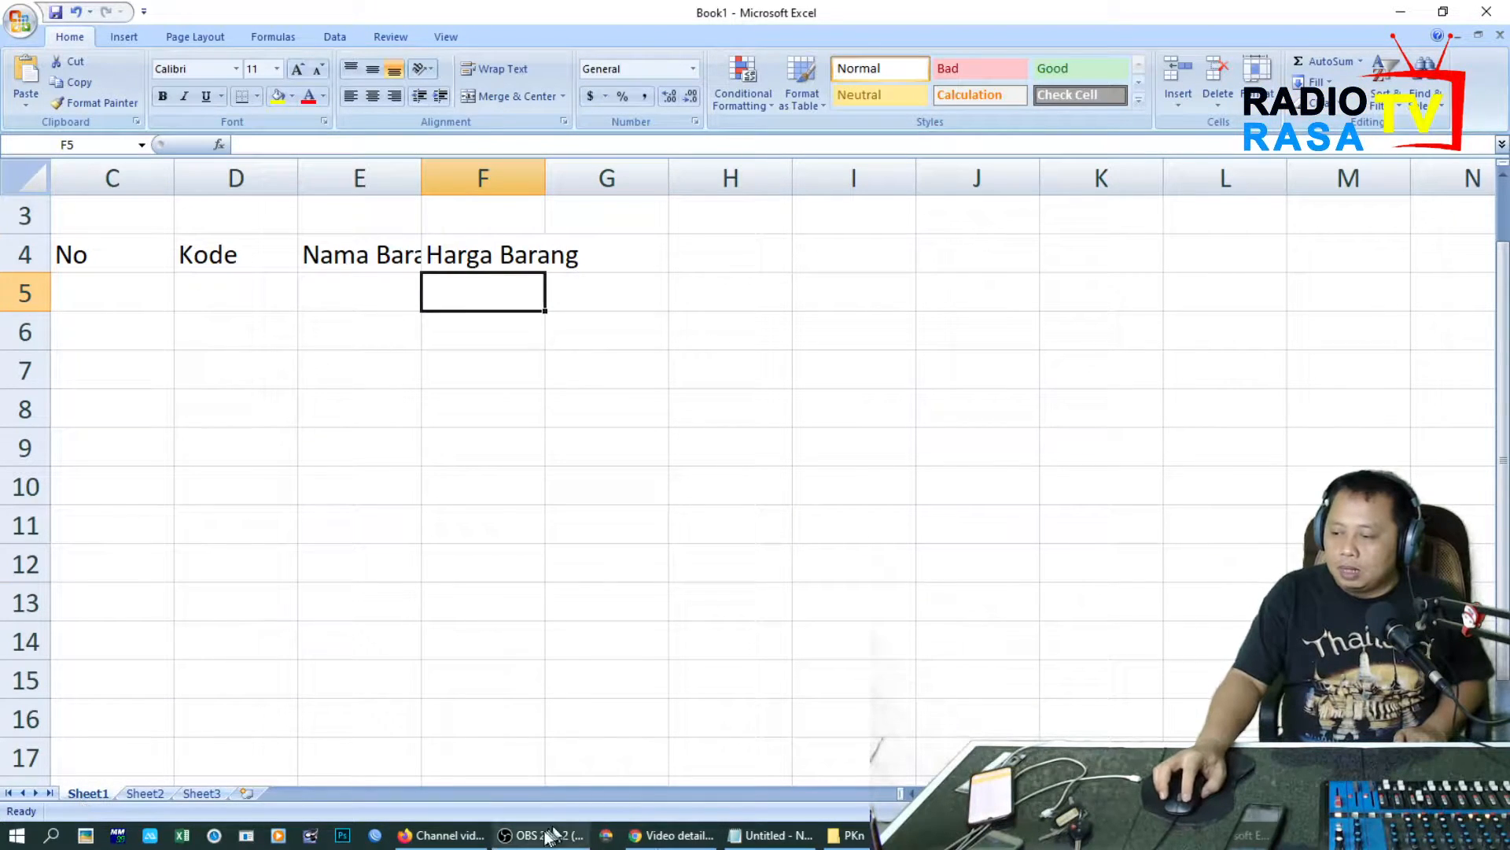
mouse_move(544, 842)
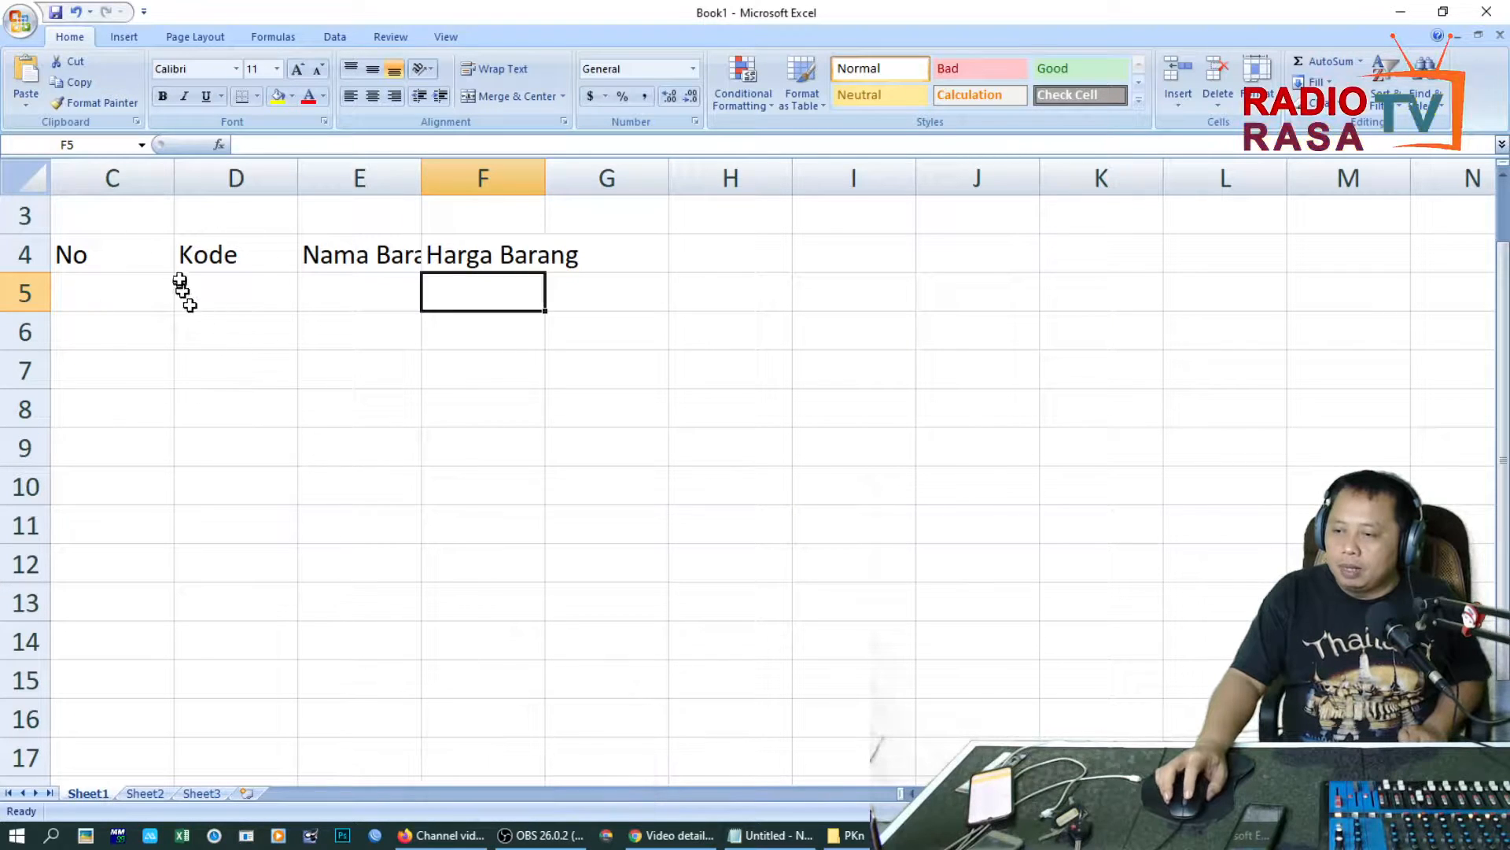
double_click(174, 169)
drag(328, 171, 575, 182)
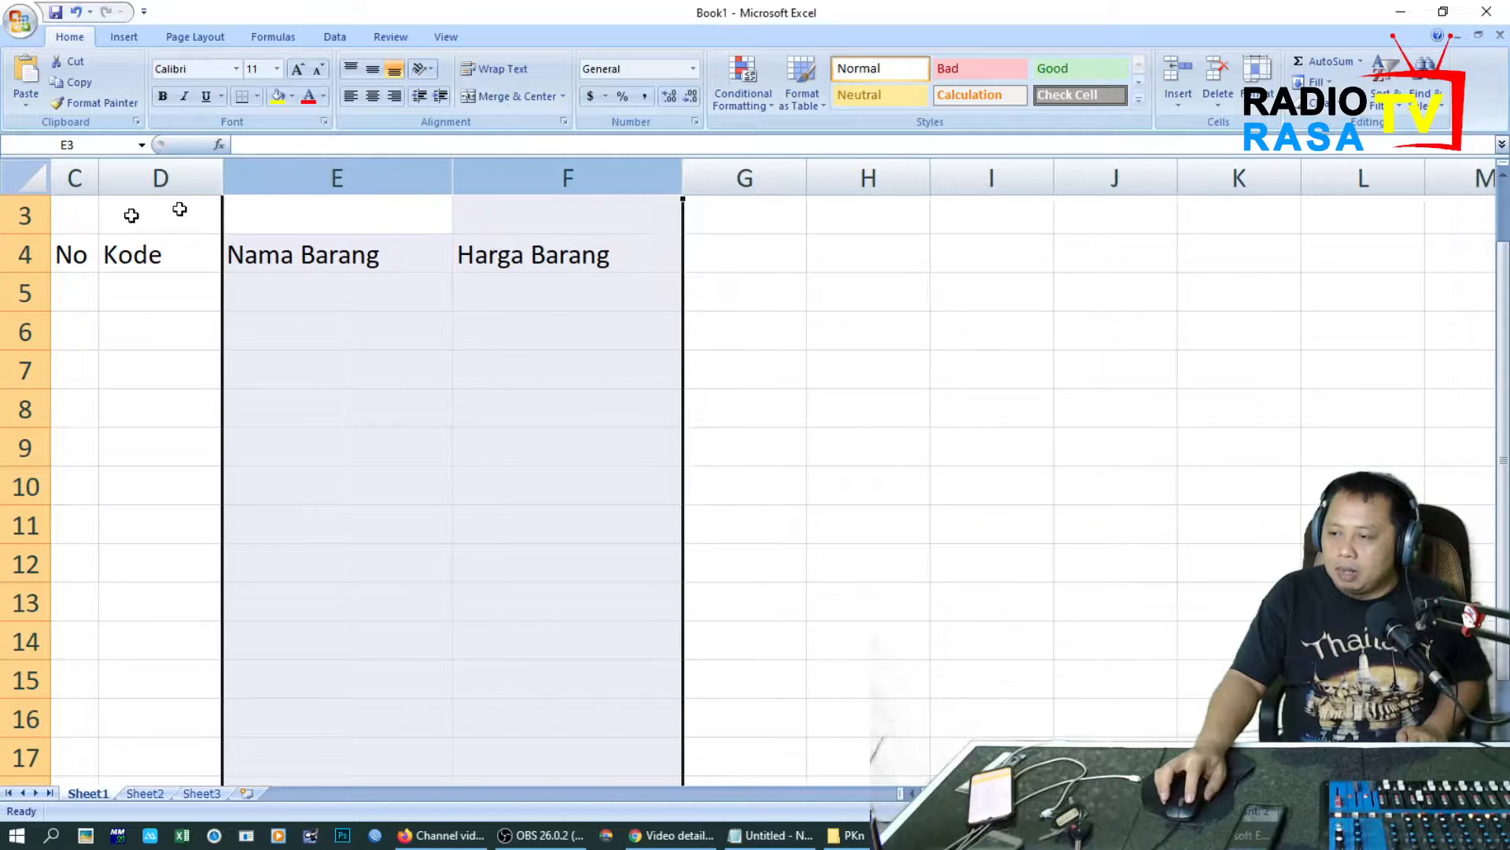
Step: Merge and center C3:F3 and enter the bold title "DAFTAR HARGA BARANG TERBARU"
drag(79, 215, 629, 214)
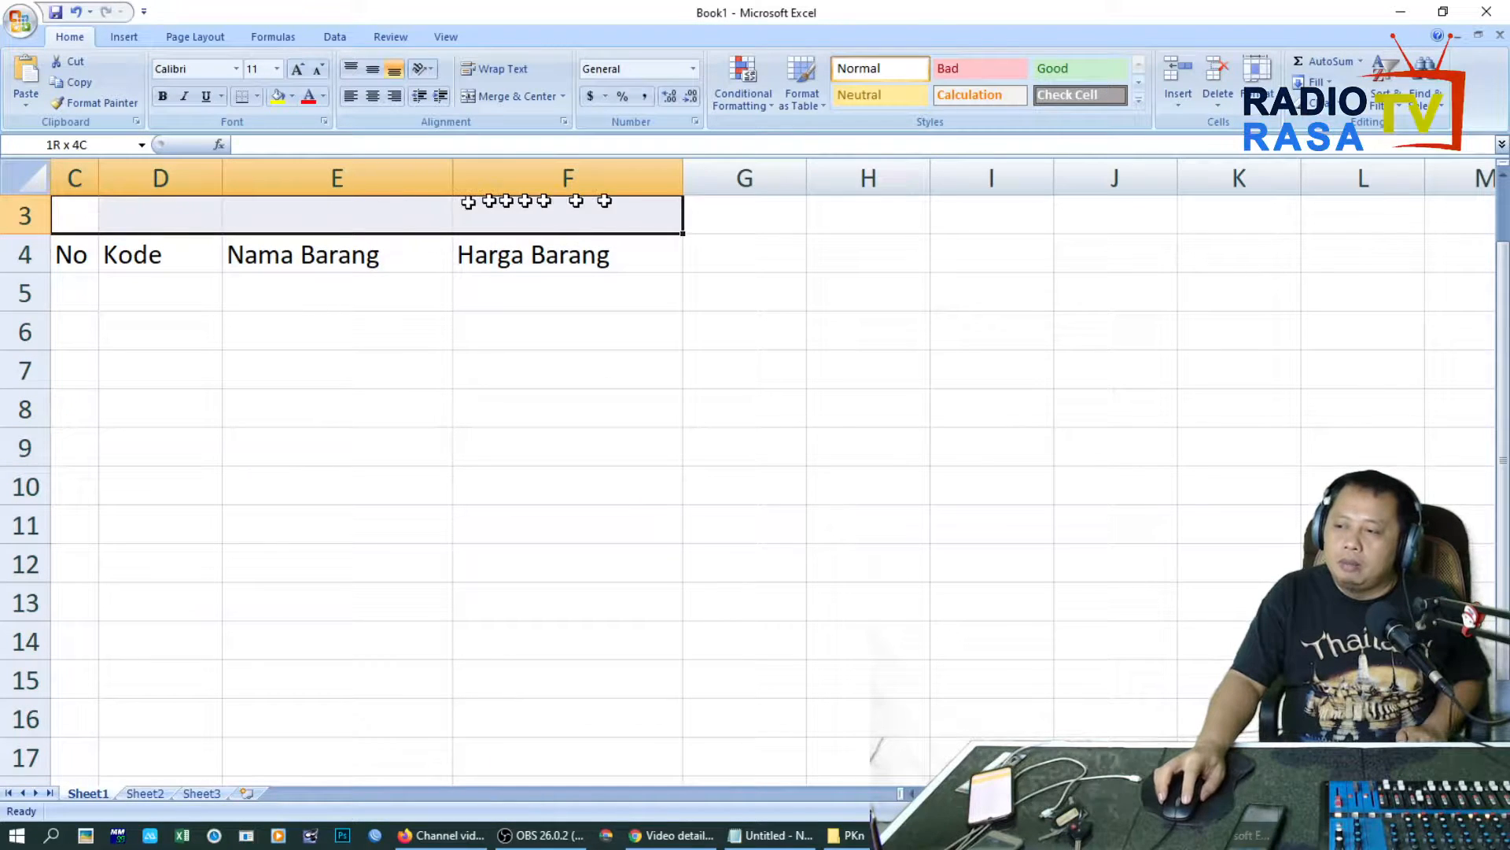
click(476, 93)
text(DAFT)
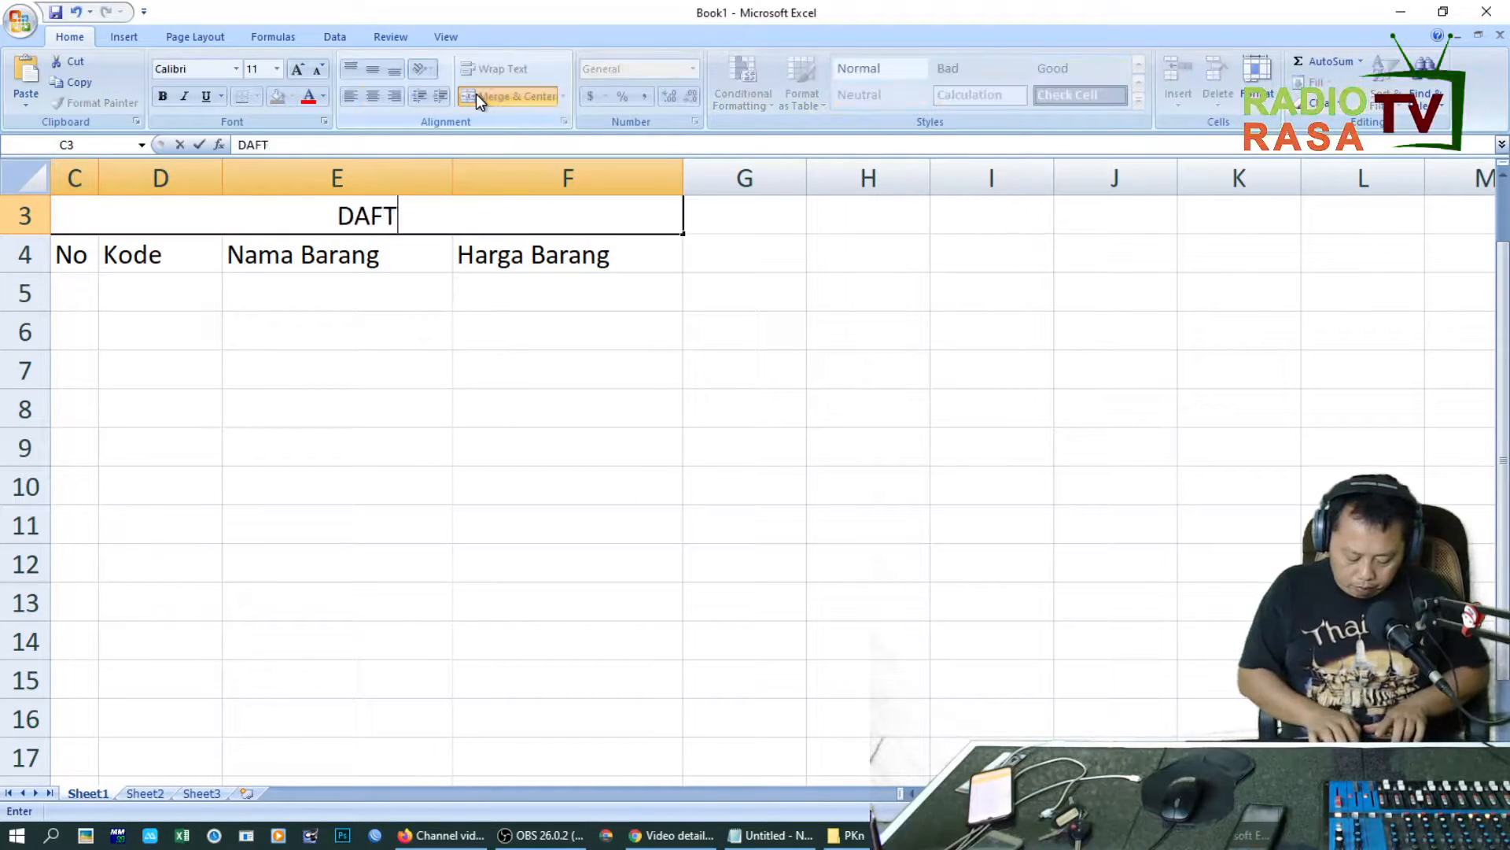
text(AR HARGA BARANF)
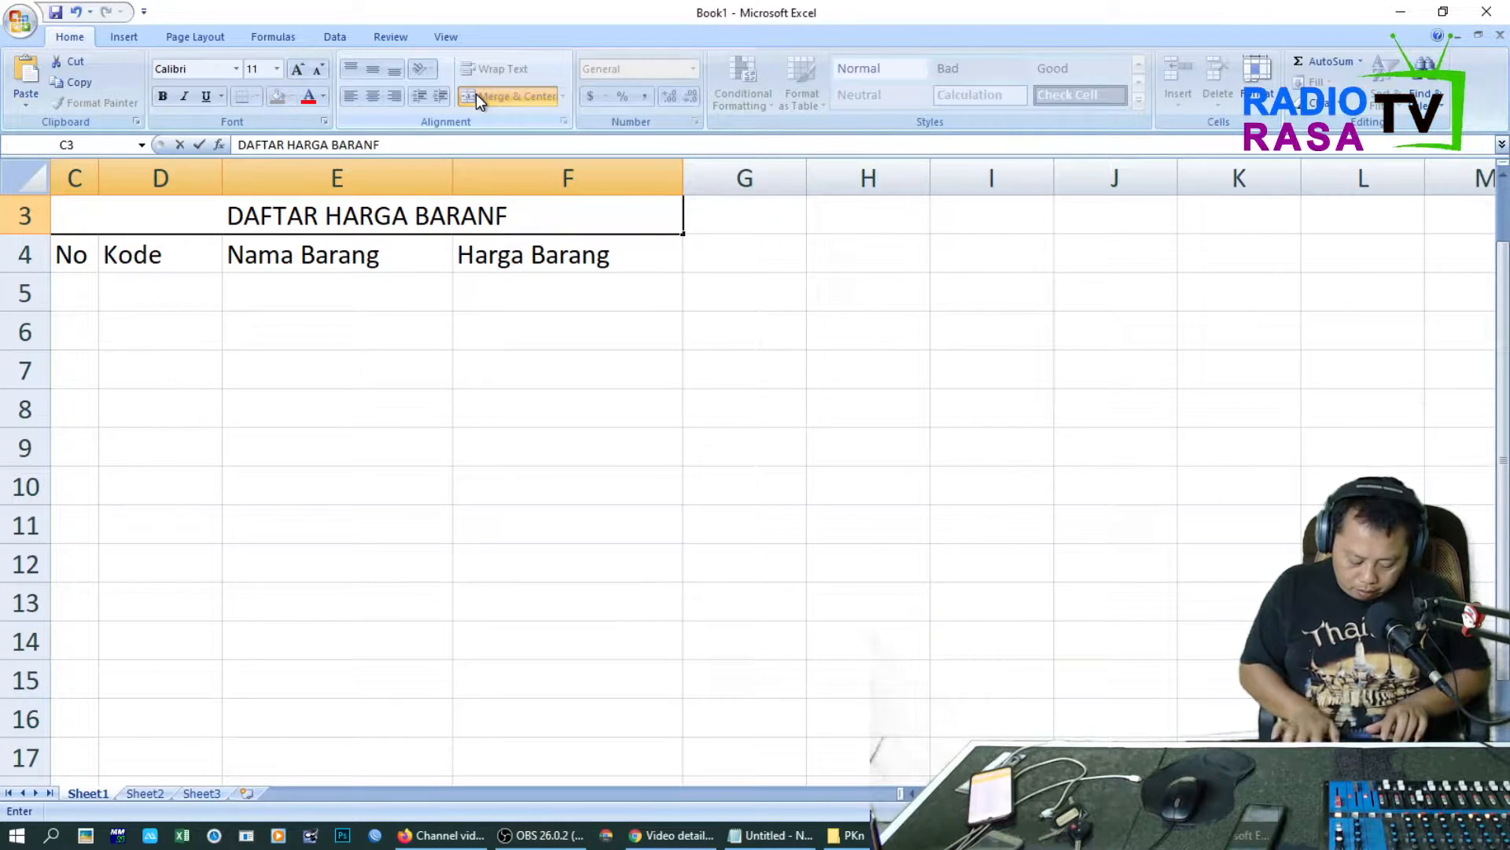
key(BackSpace)
text(G)
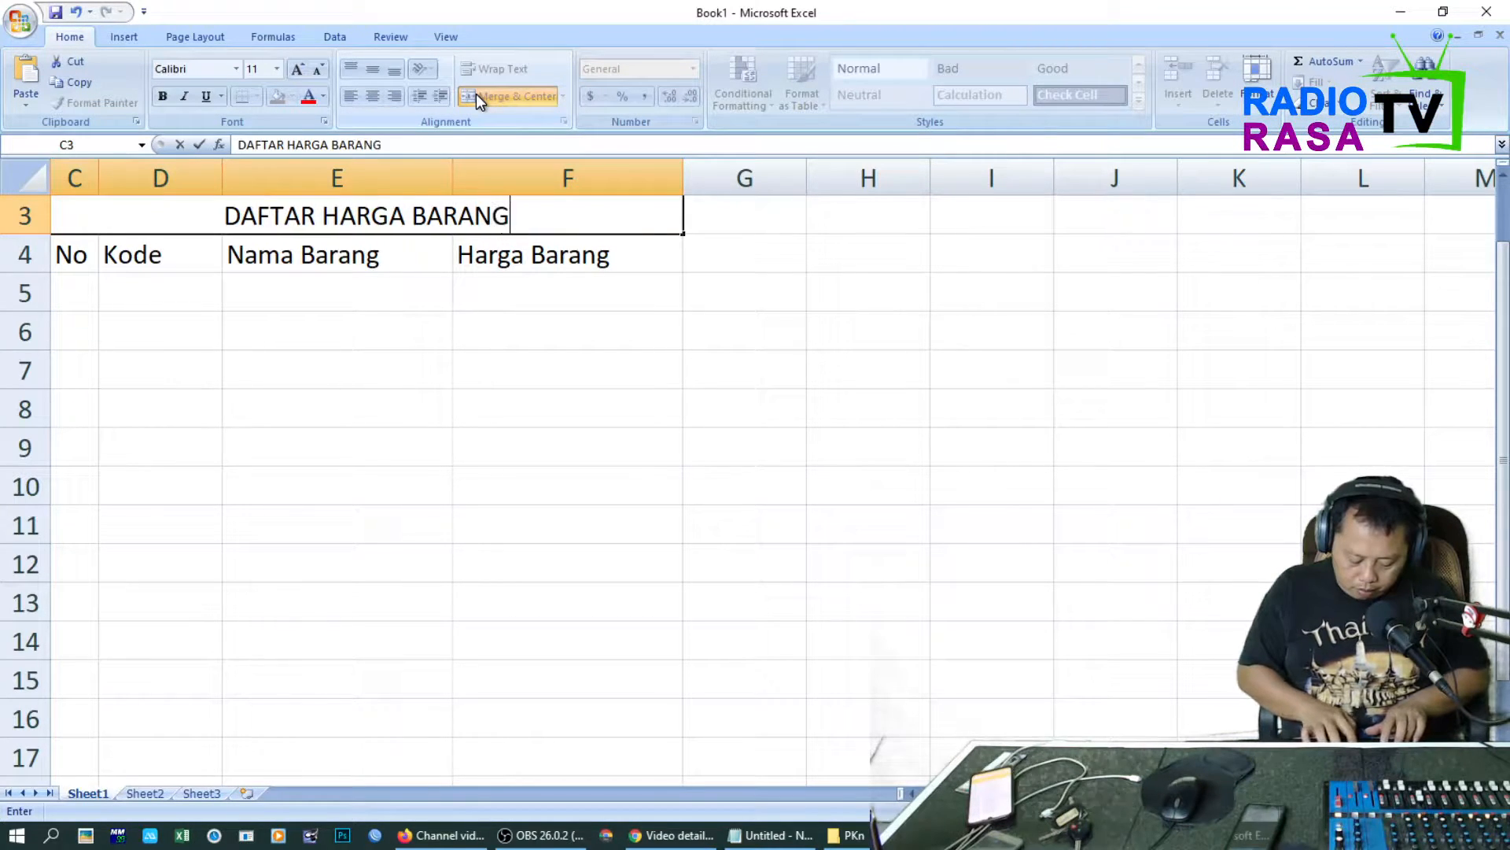
text( TERBARU)
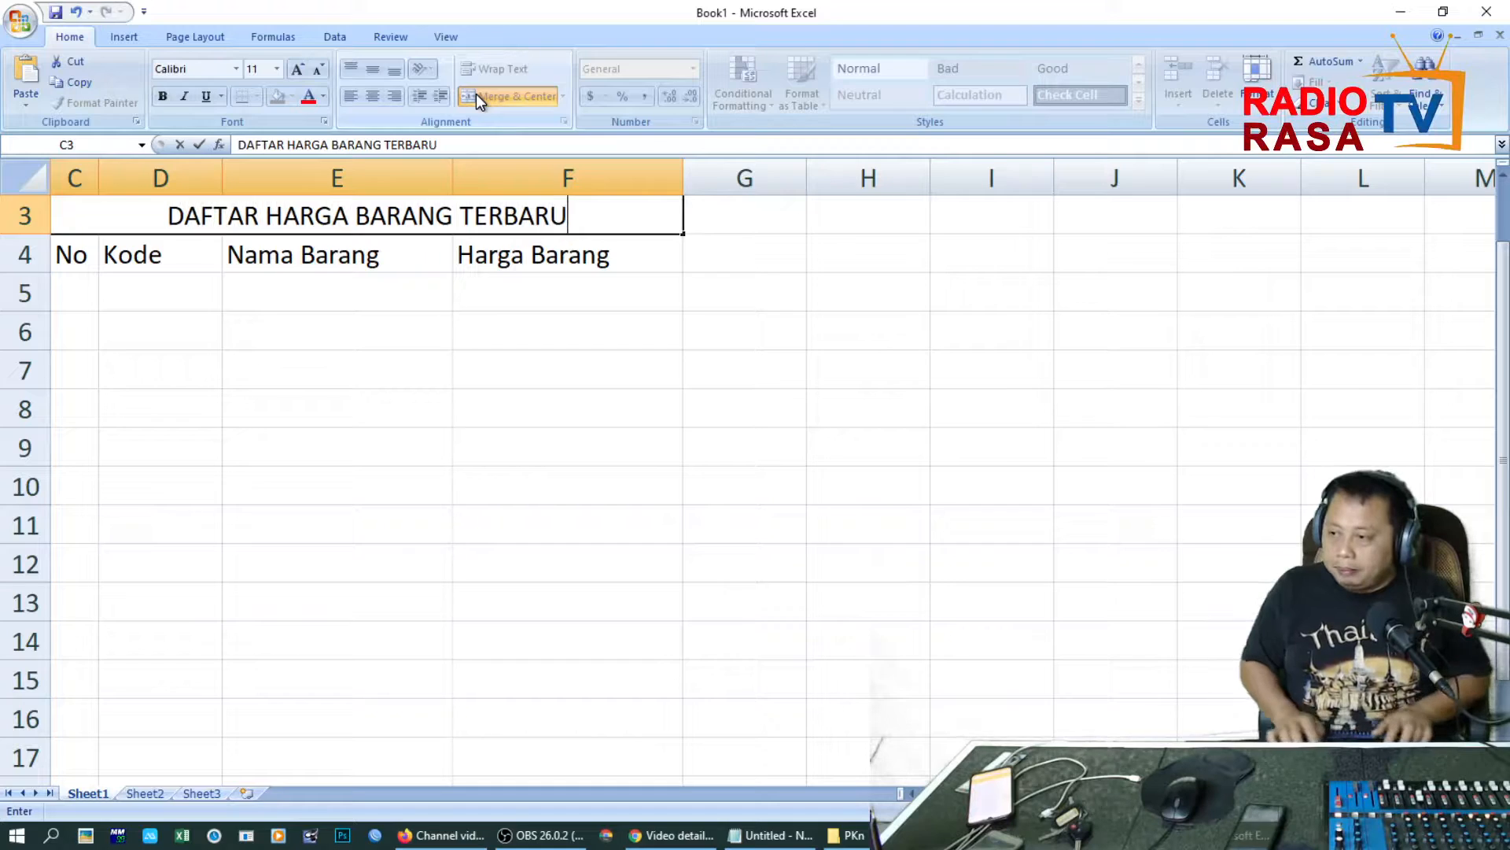
key(Return)
key(Up)
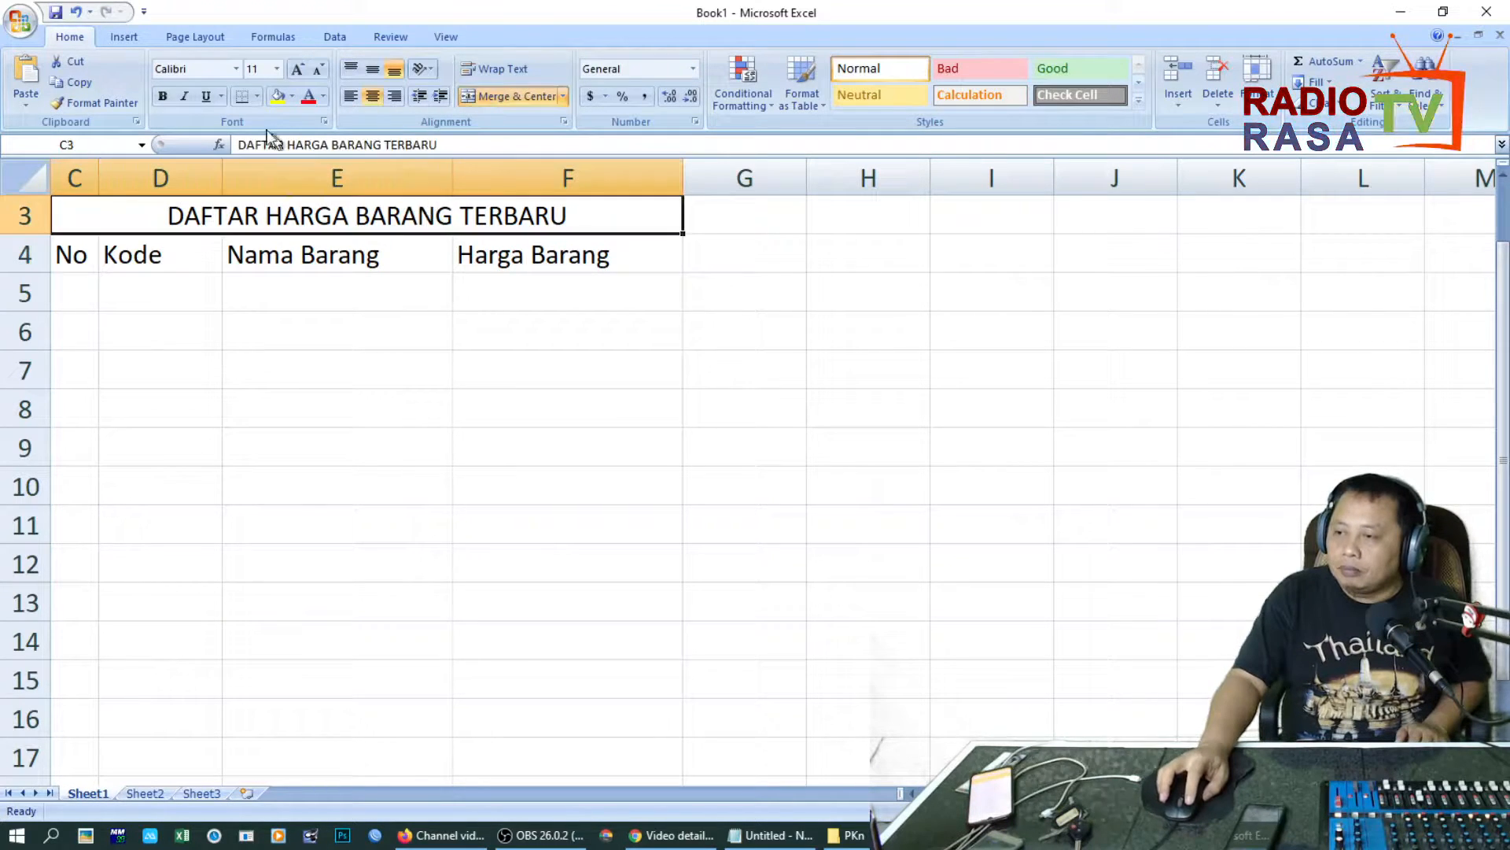
click(162, 96)
Step: Apply all borders to the table range C4:F15
drag(74, 254, 637, 676)
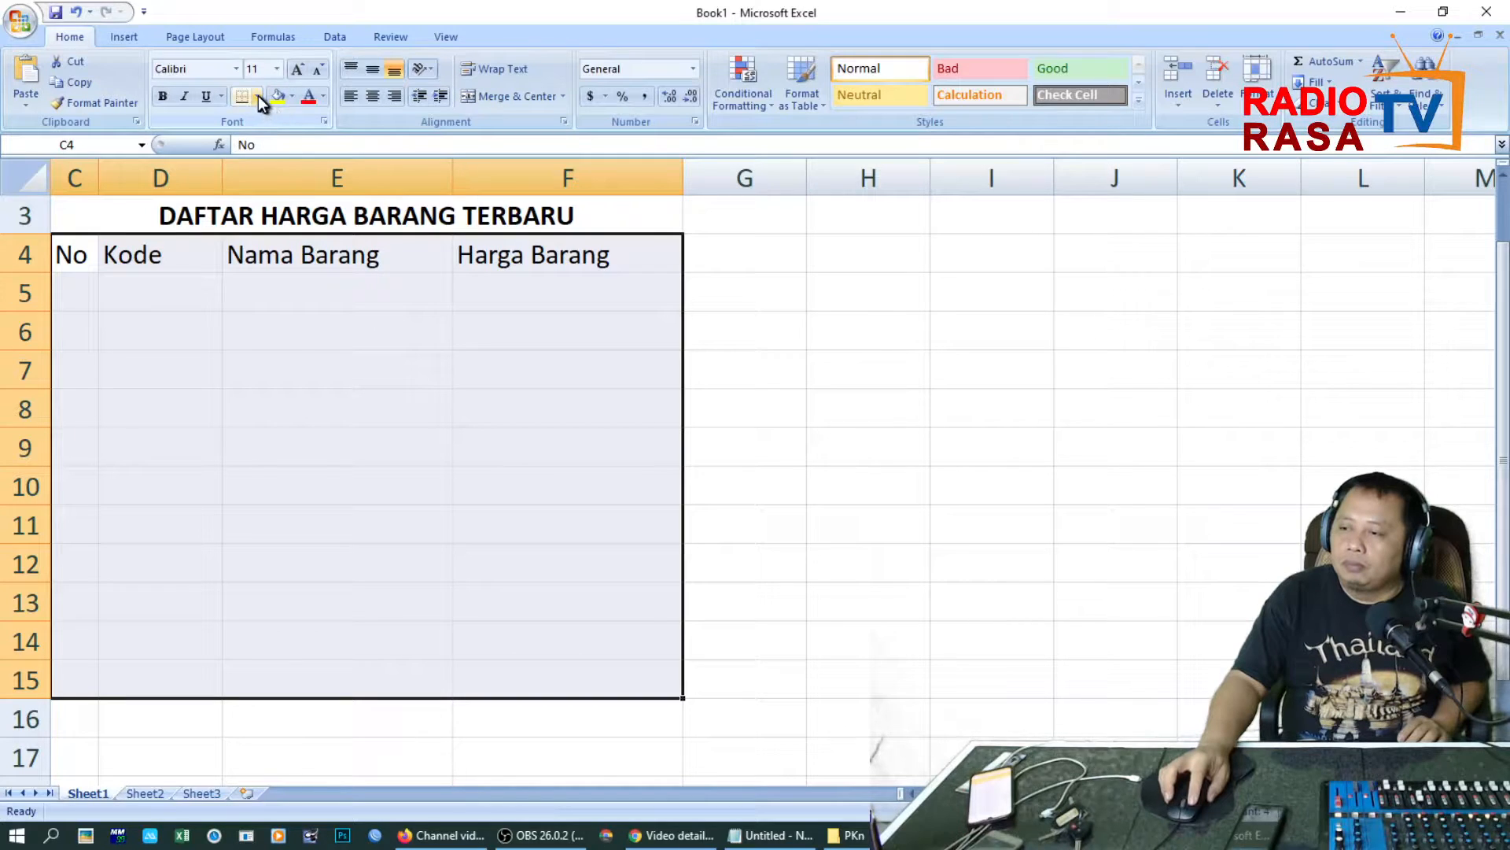
click(258, 96)
click(289, 246)
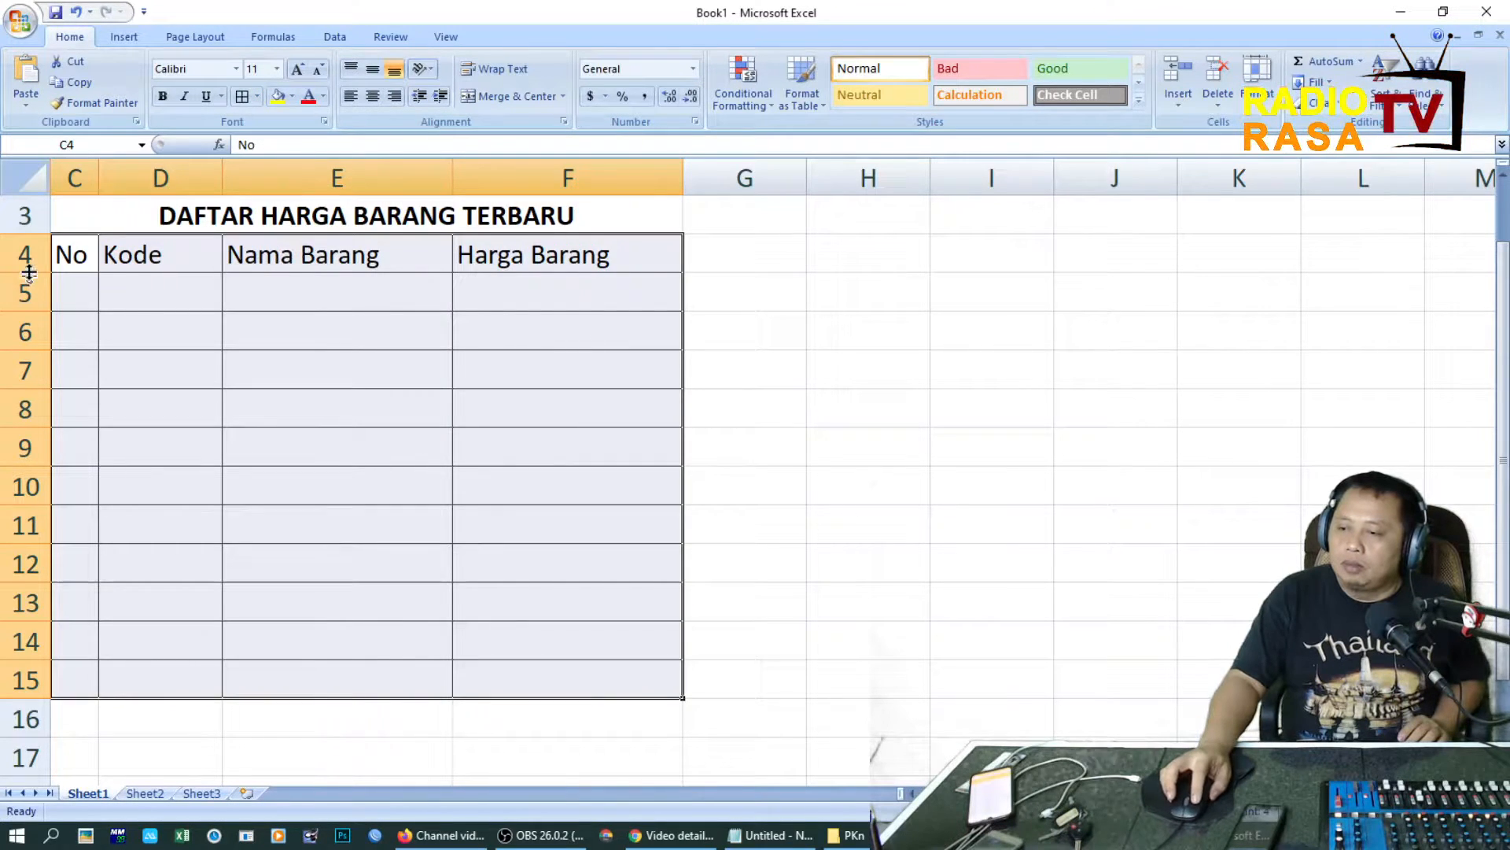
Step: Make header row 4 slightly taller and vertically center the headers in C4:F4
click(109, 285)
drag(44, 272, 44, 283)
click(77, 259)
shift+click(583, 260)
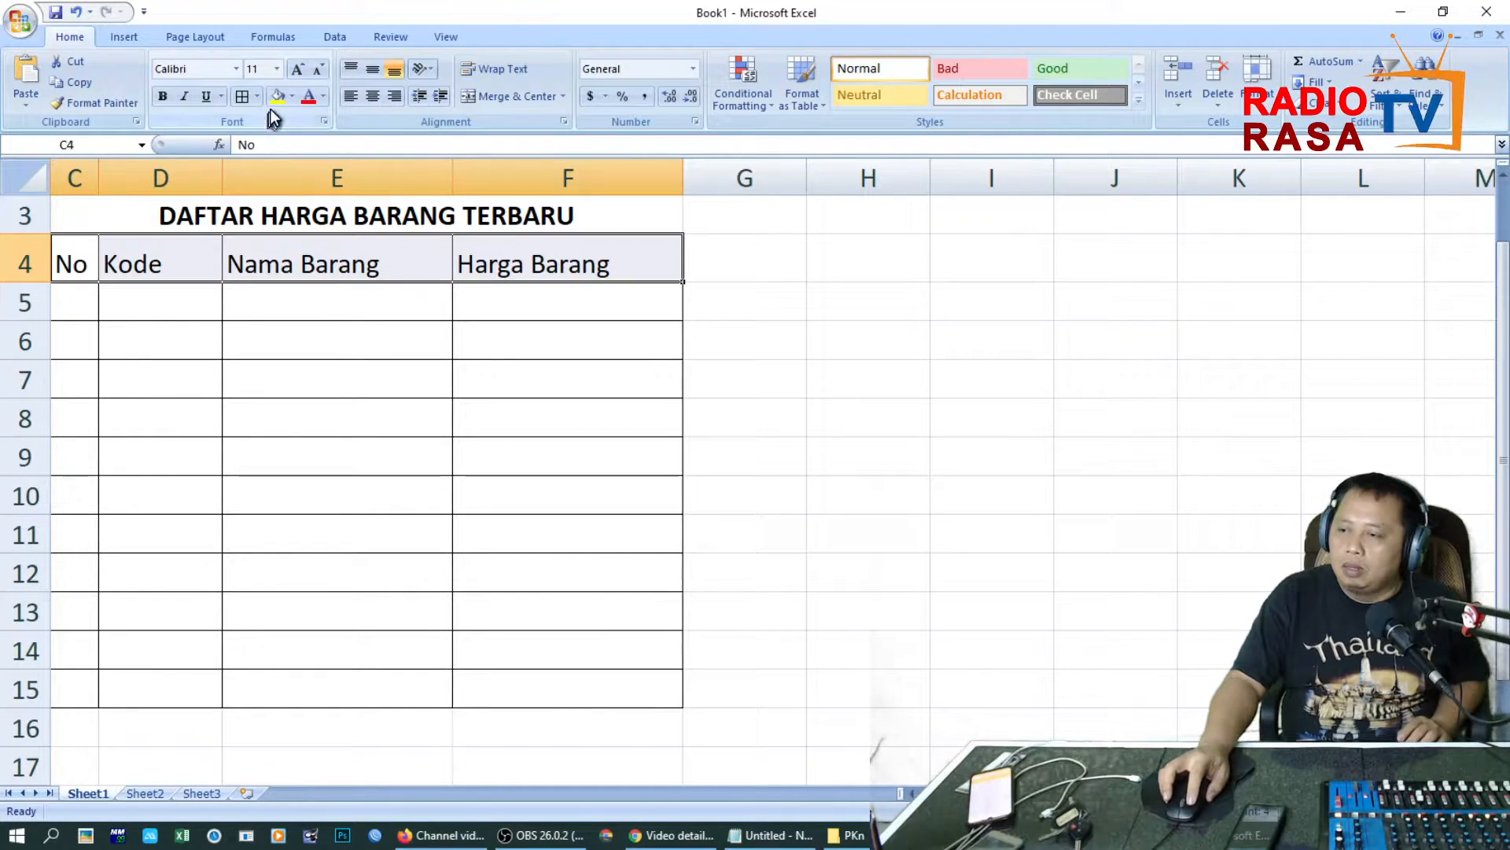
click(372, 69)
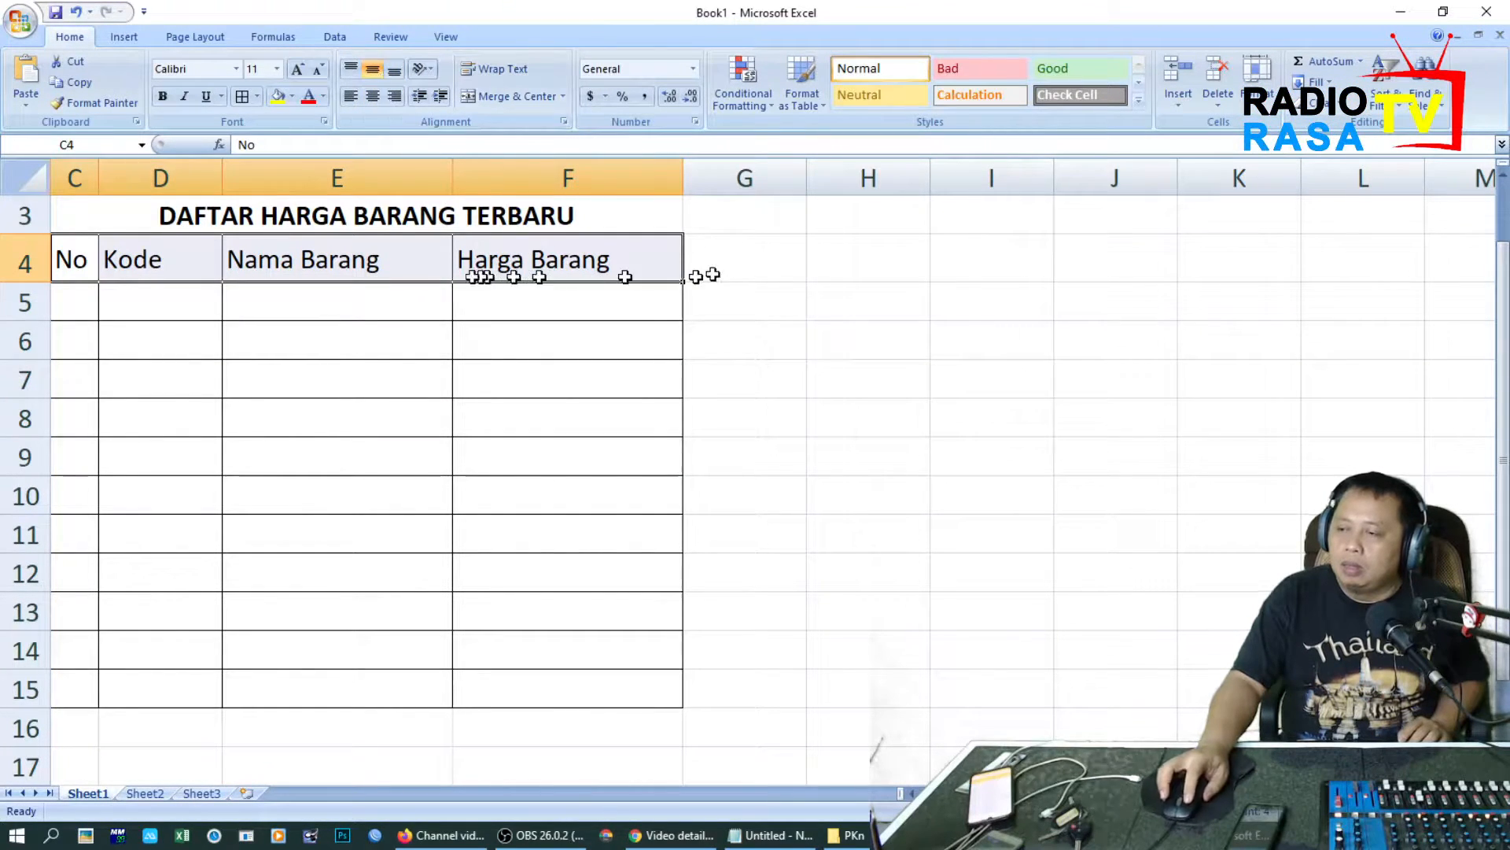
Step: Fill the header cells C4:F4 with yellow and make their text bold
click(276, 98)
click(782, 310)
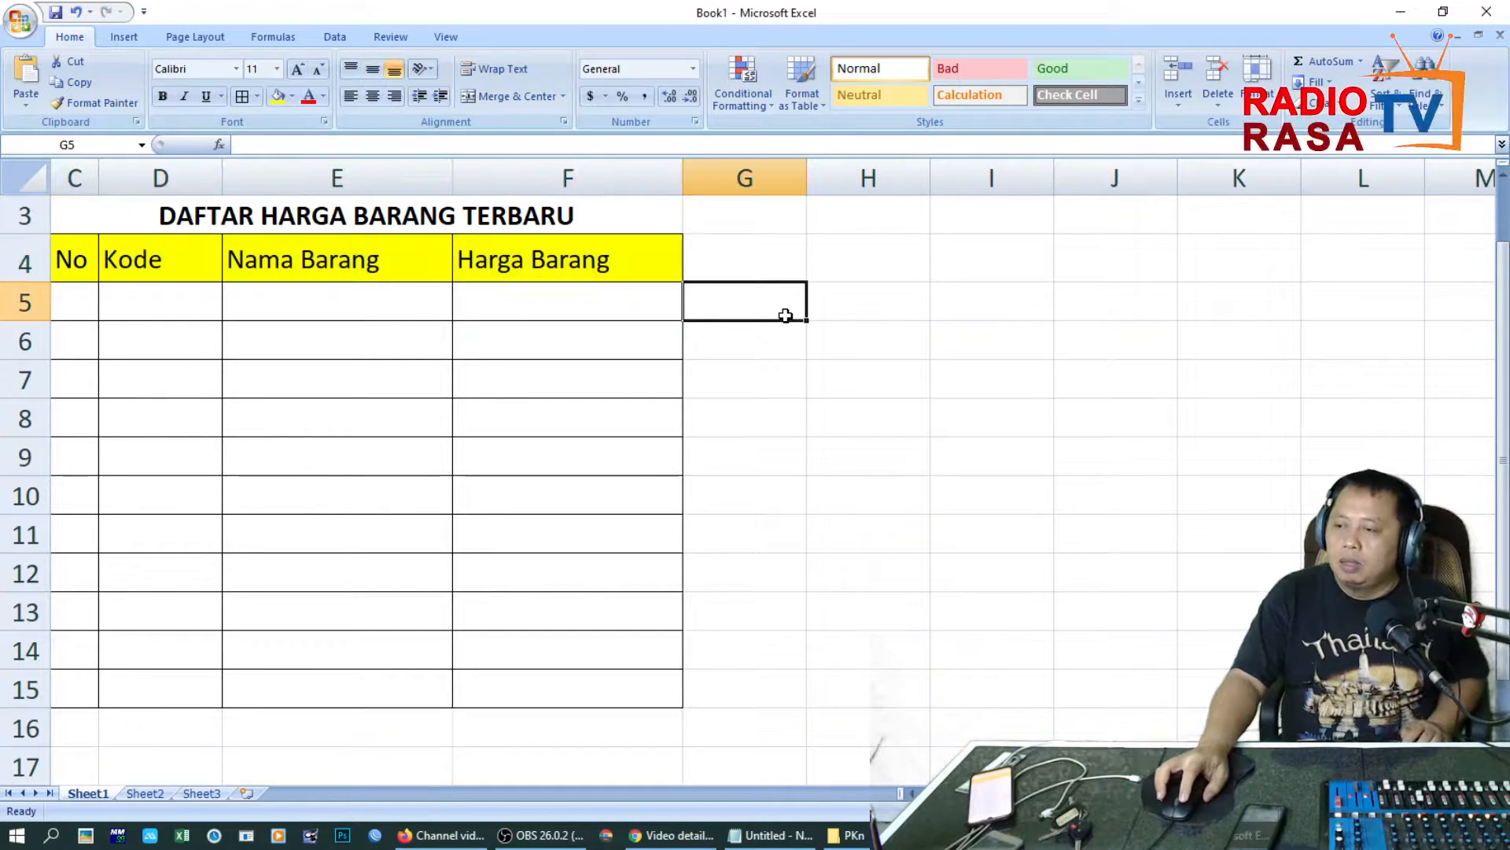
click(92, 255)
drag(92, 256, 634, 250)
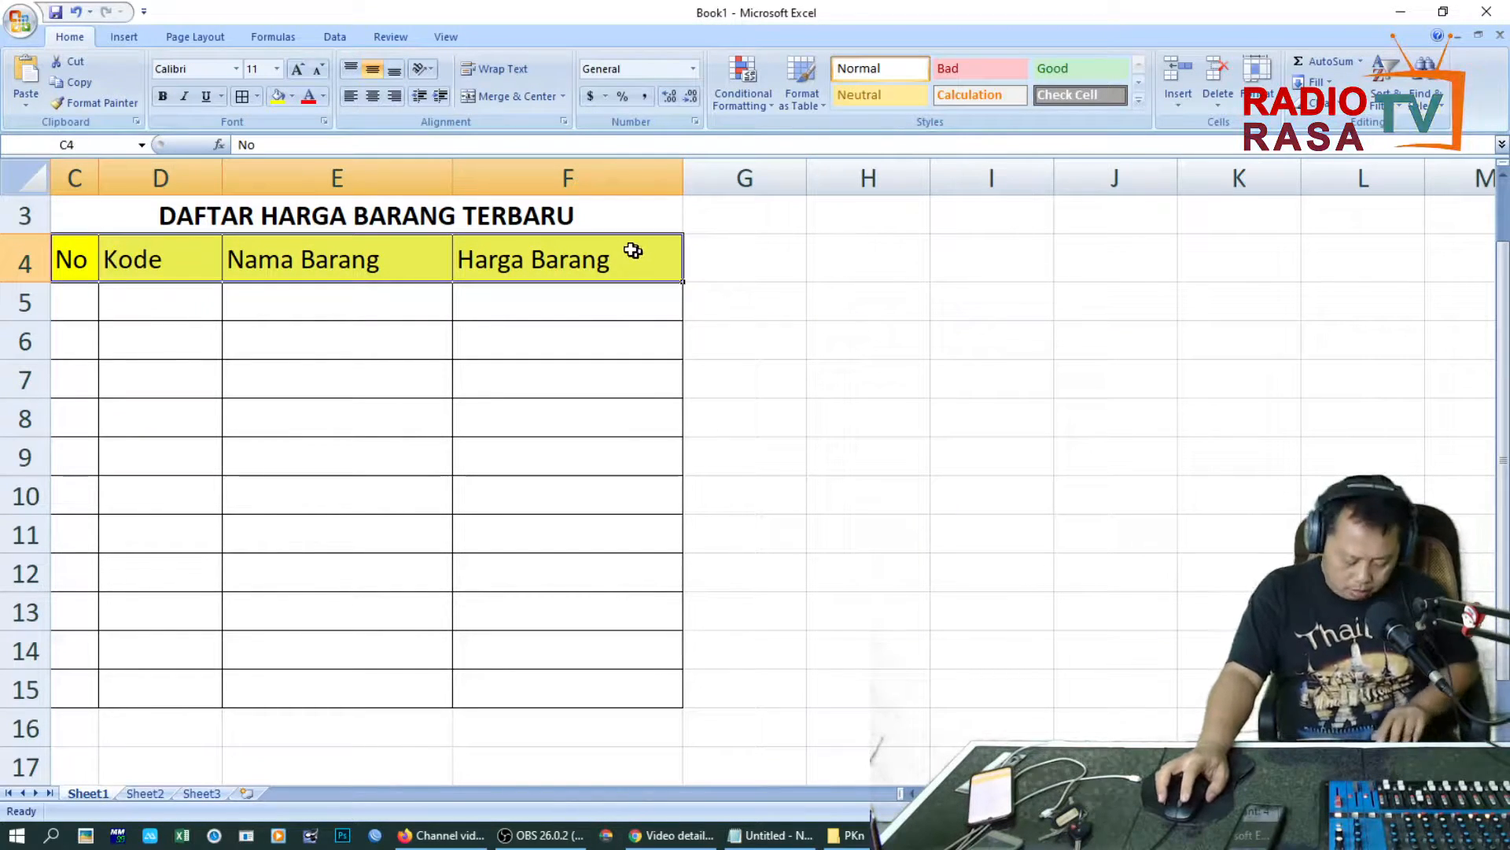
key(ctrl+b)
click(882, 309)
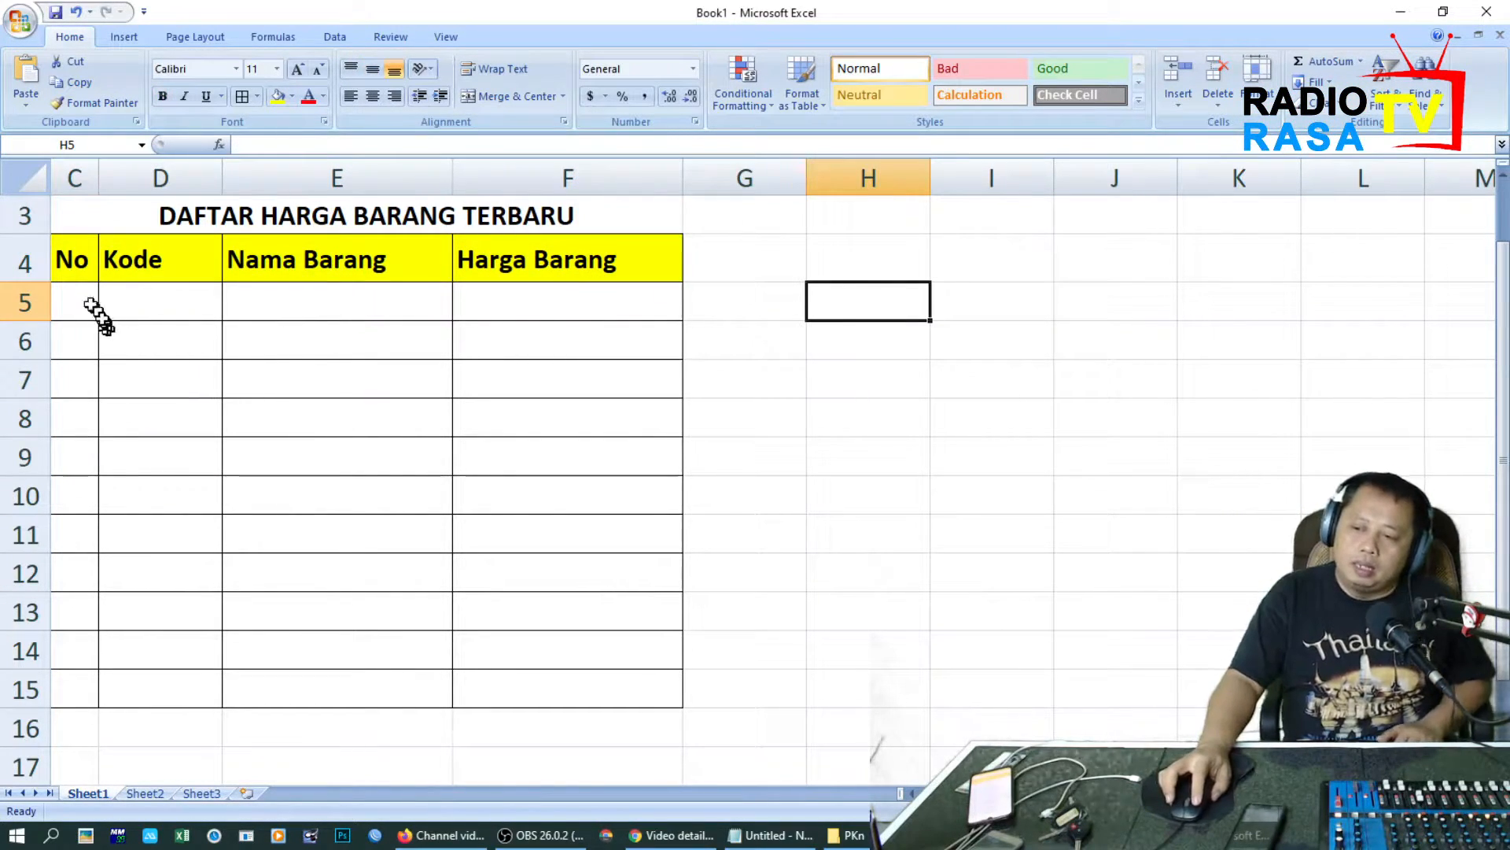
Step: Number the No column from 1 to 11 in C5:C15 and center the numbers horizontally
click(80, 296)
text(1)
key(Return)
text(2)
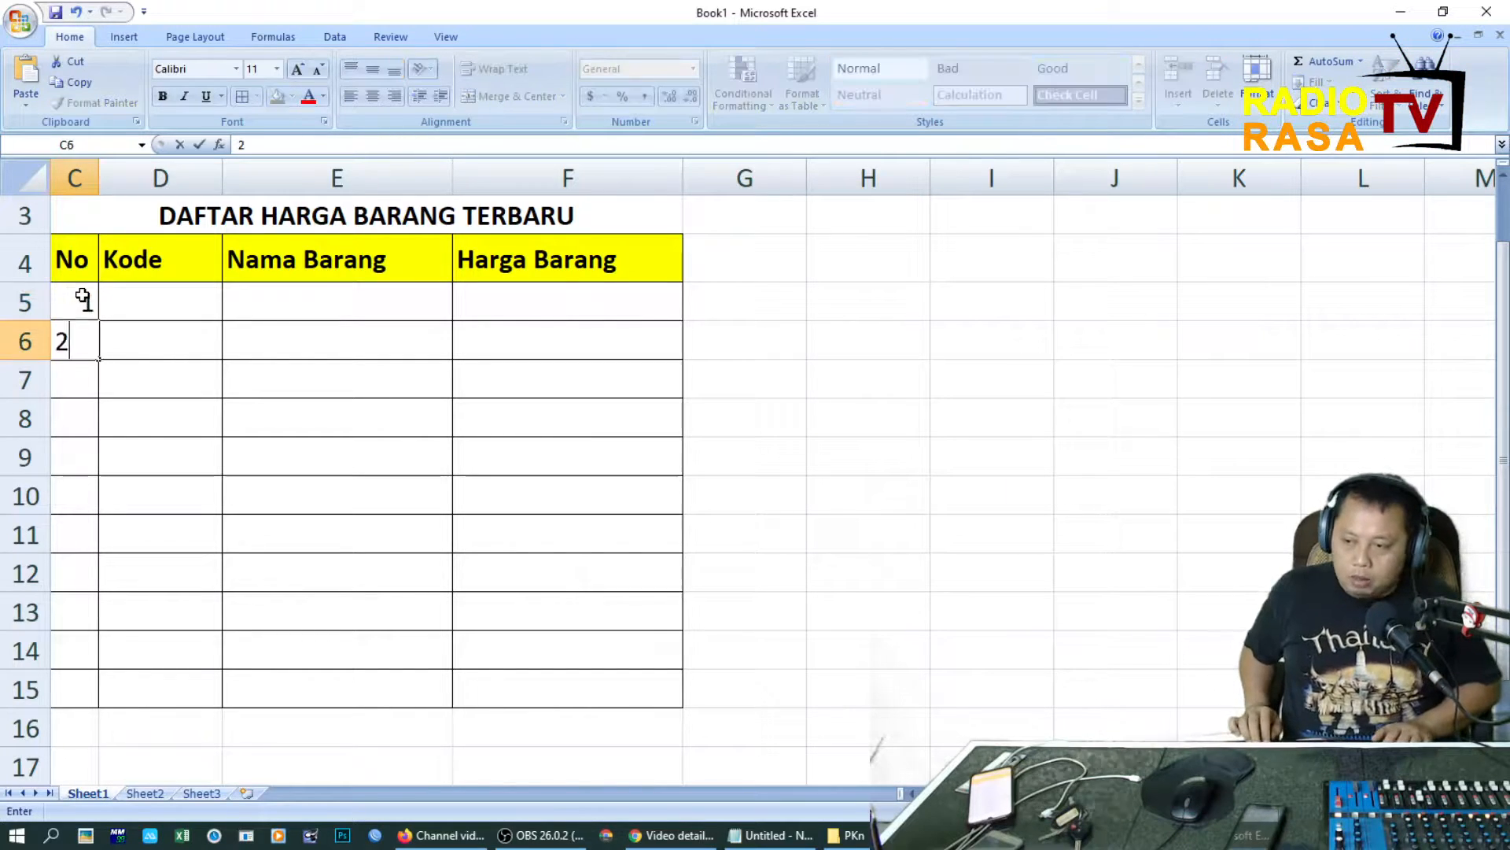
key(Return)
drag(82, 296, 104, 706)
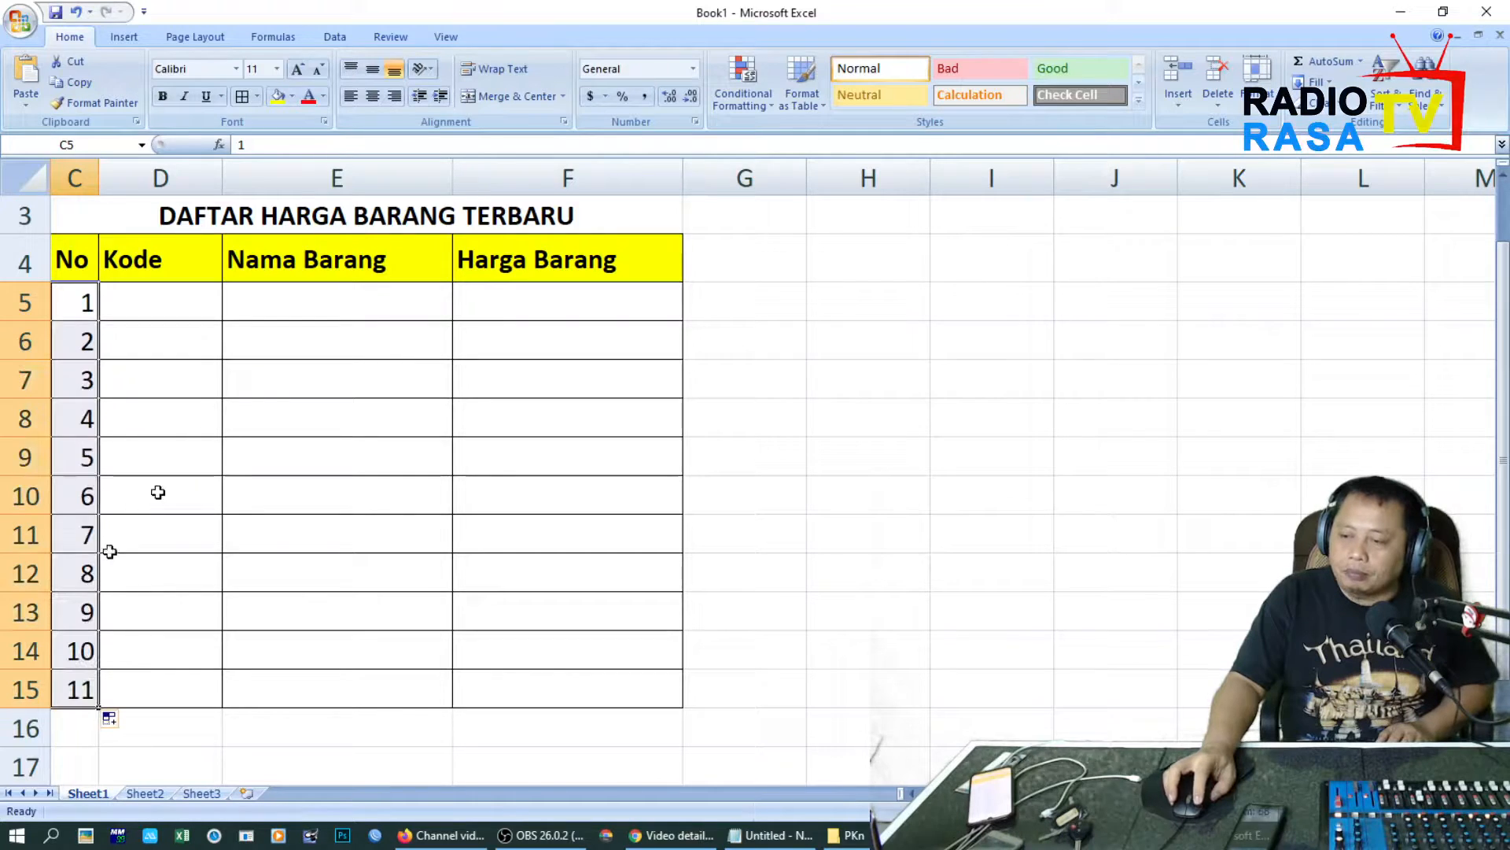
click(373, 96)
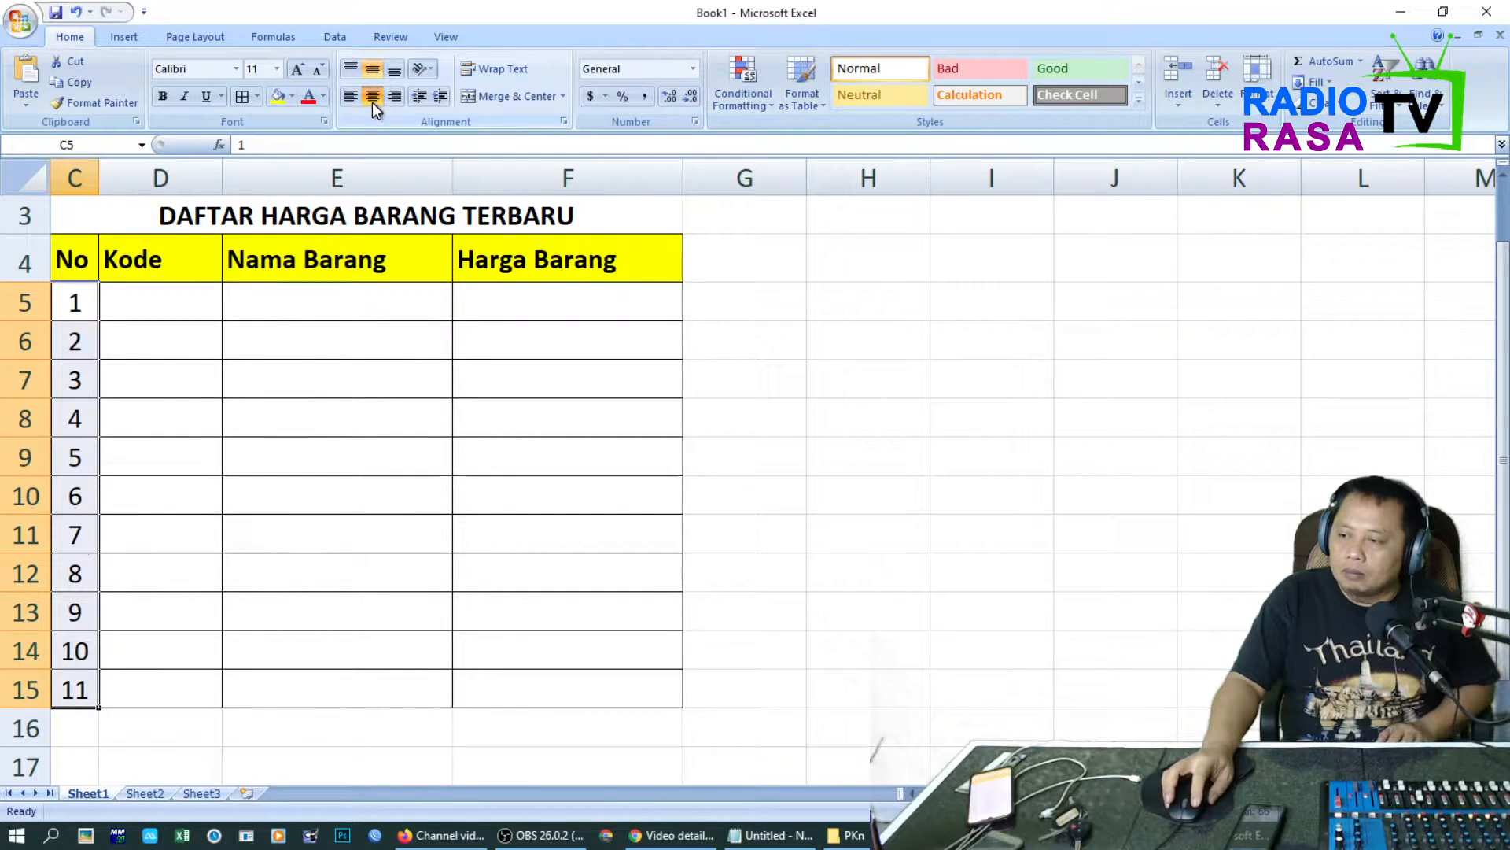
click(836, 406)
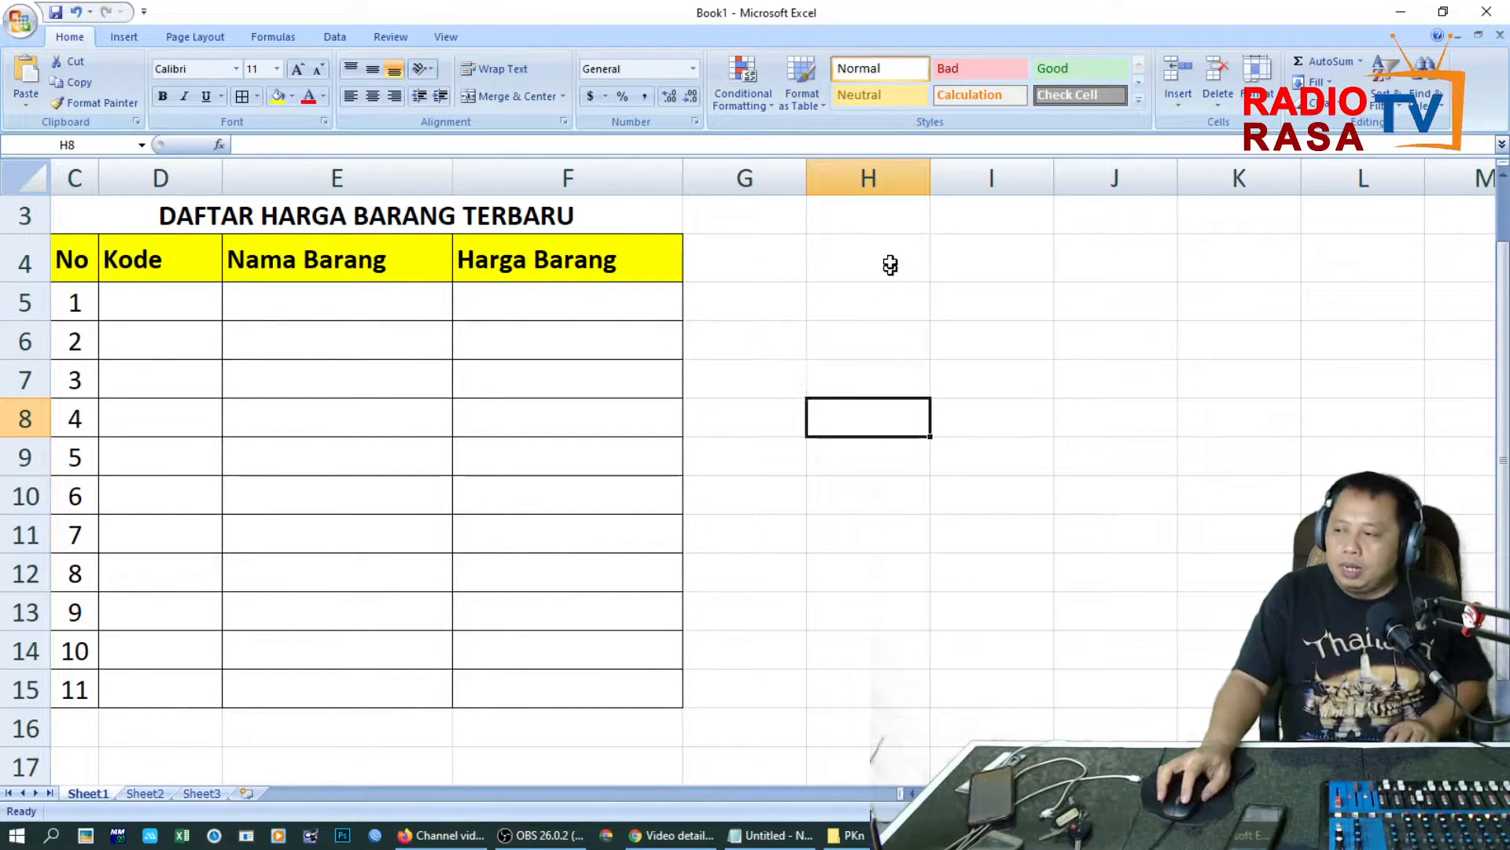
Step: Enter the label "Tabel" in cell I3 for a second table
click(940, 248)
click(968, 212)
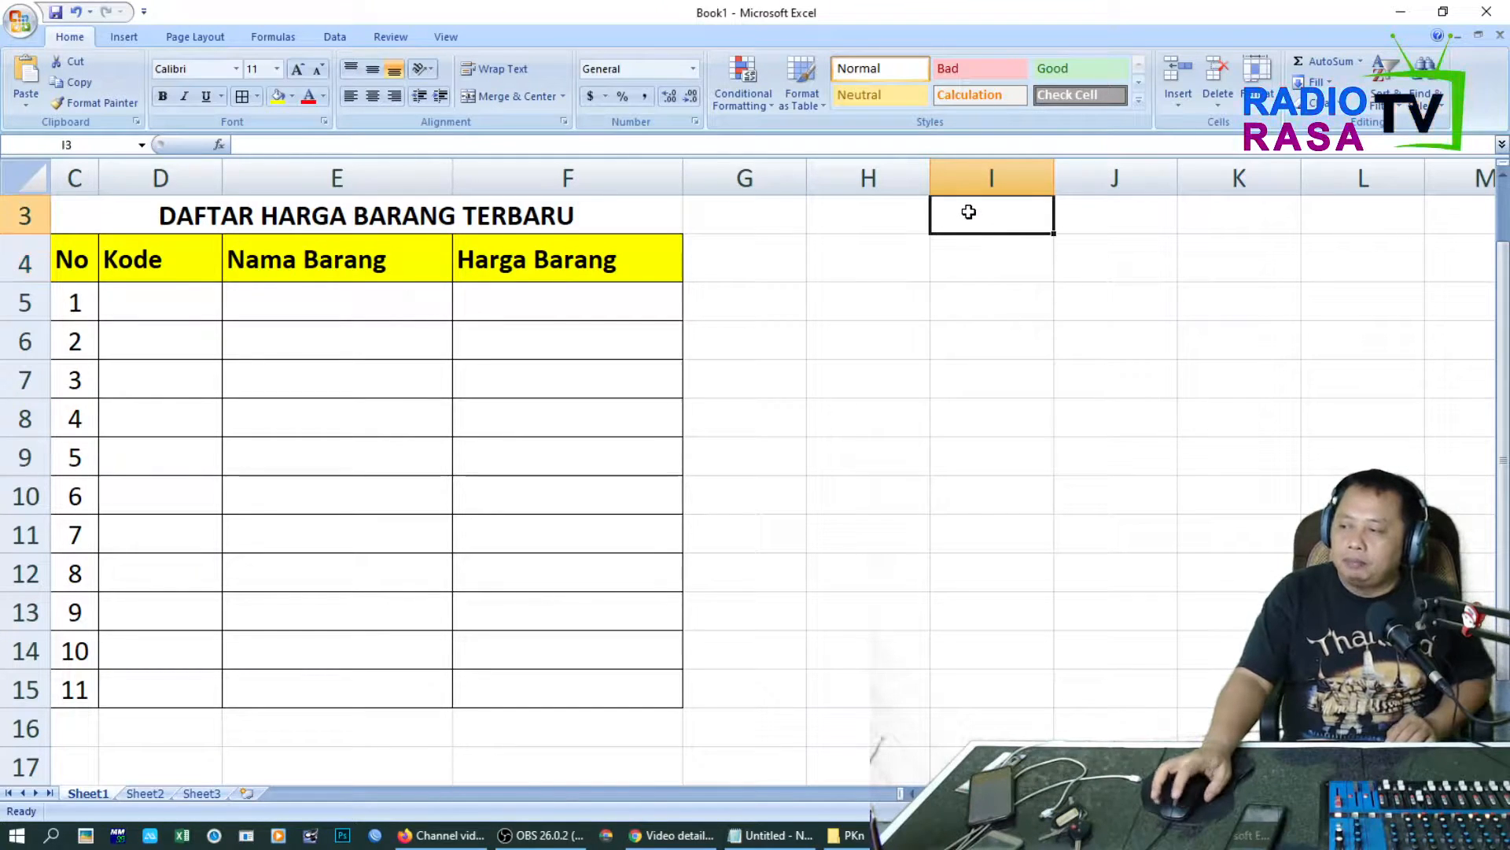
text(Tabel)
key(Return)
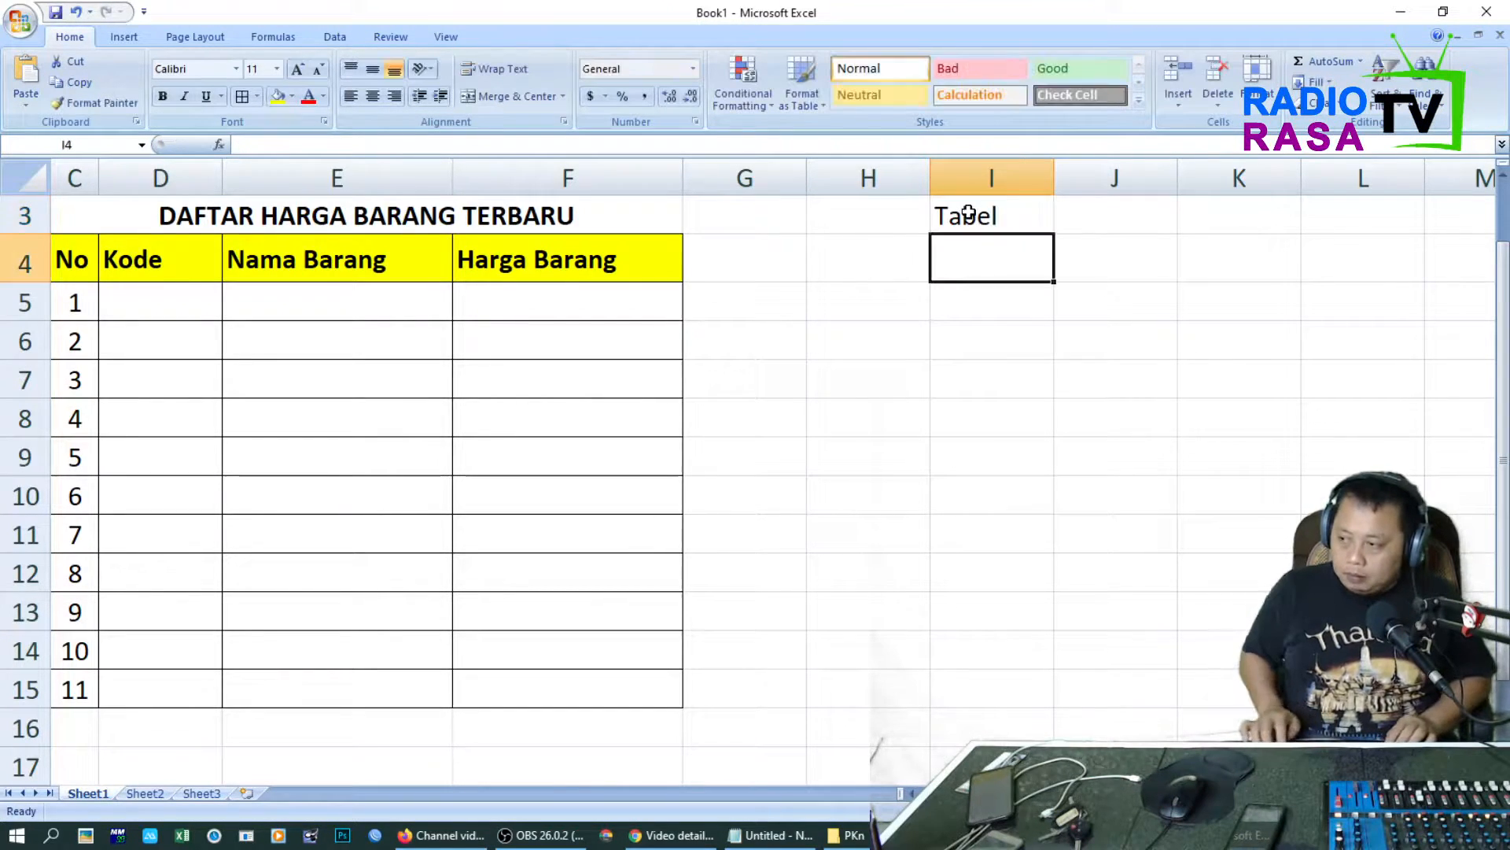
Step: Copy the Kode, Nama Barang and Harga Barang headers from D4:F4 to I4:K4
text(K)
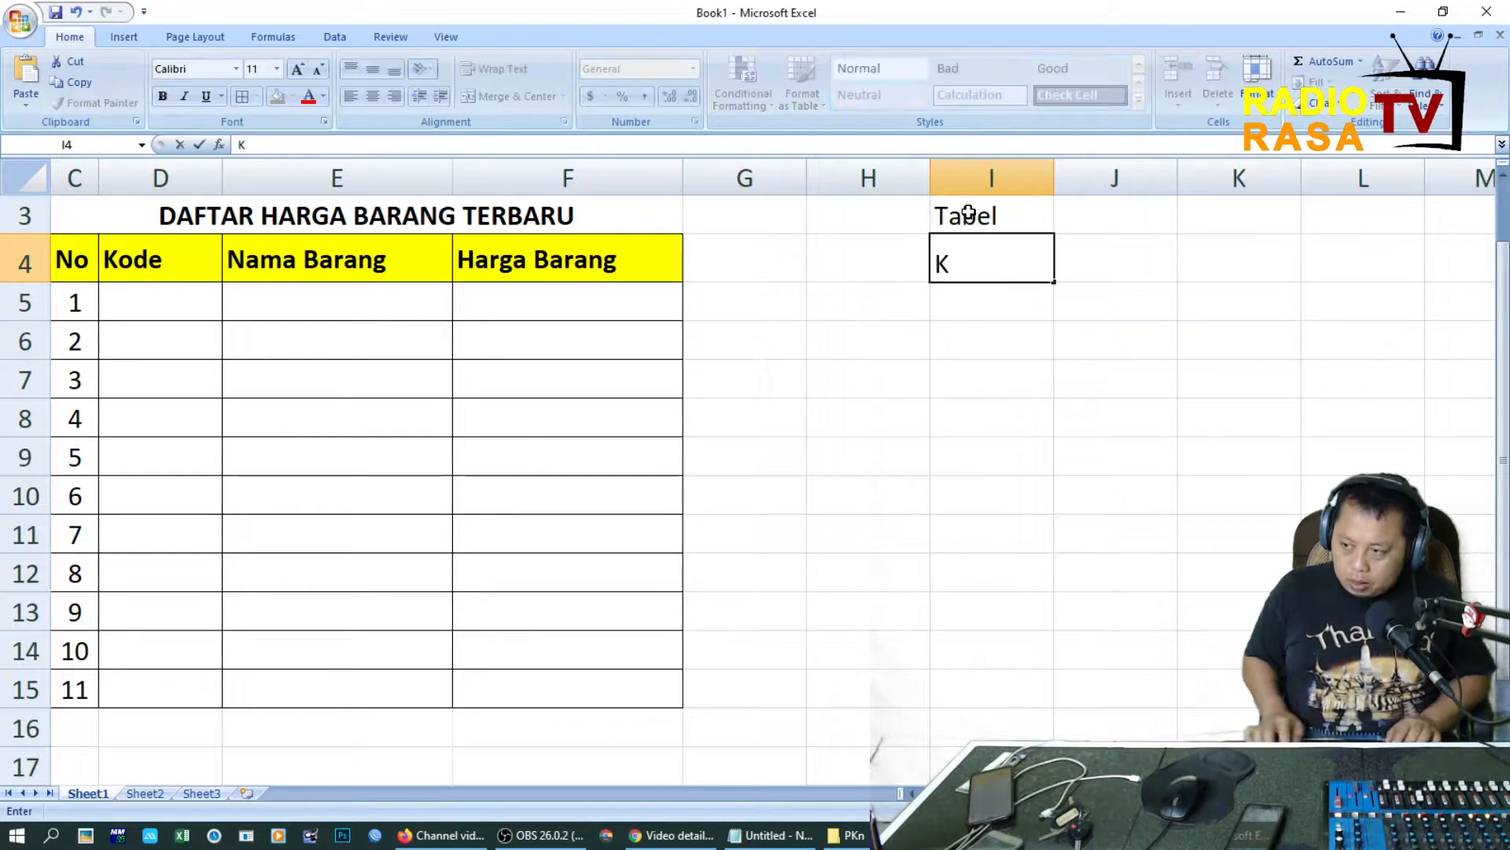
key(Escape)
key(Left)
key(Left)
key(Left)
key(shift+Left)
key(shift+Left)
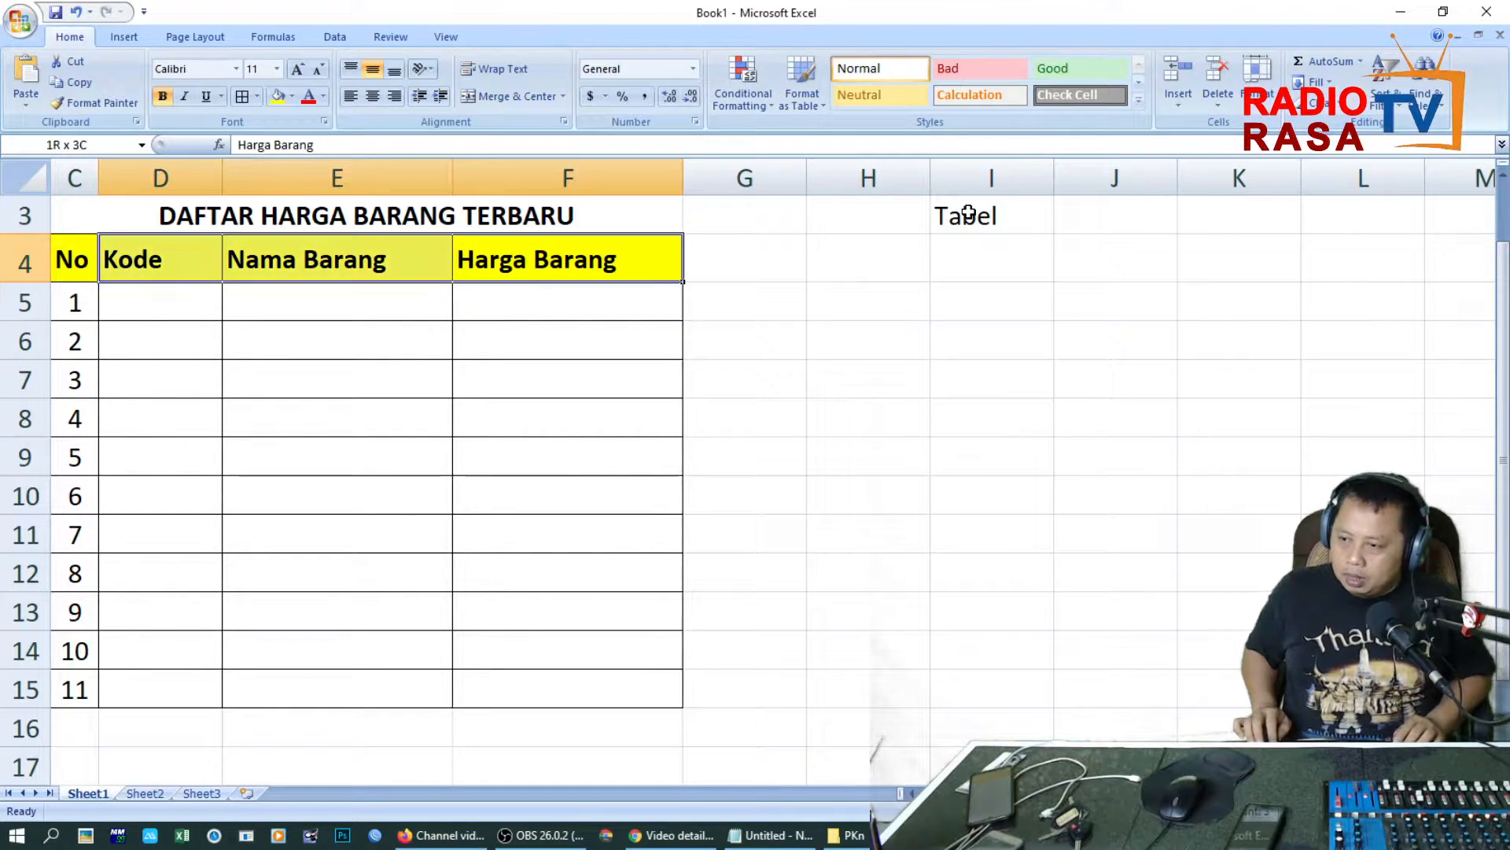
key(ctrl+c)
key(Right)
key(Right)
key(Right)
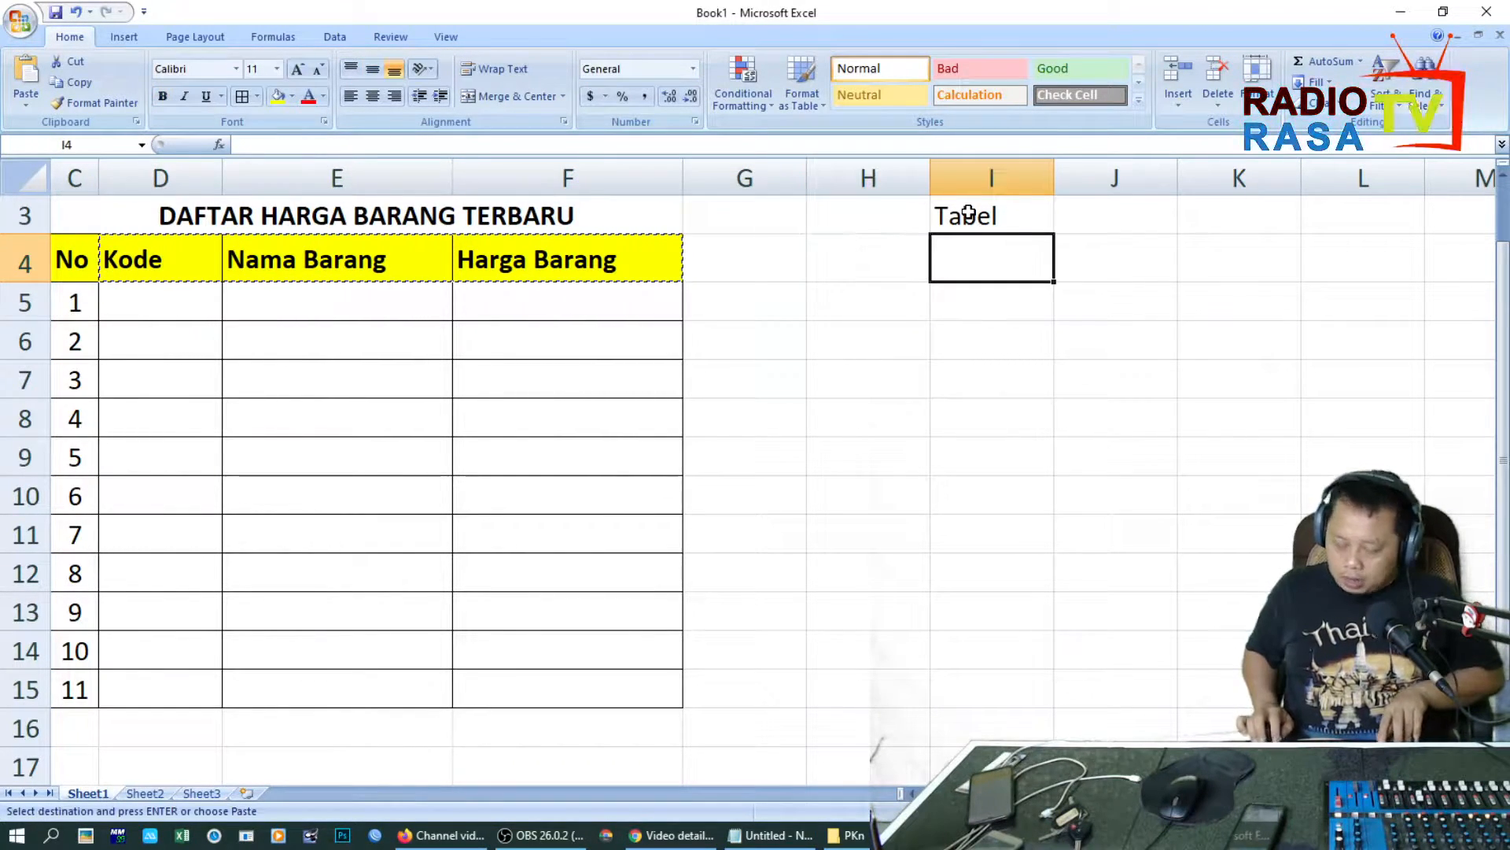
key(ctrl+v)
key(Down)
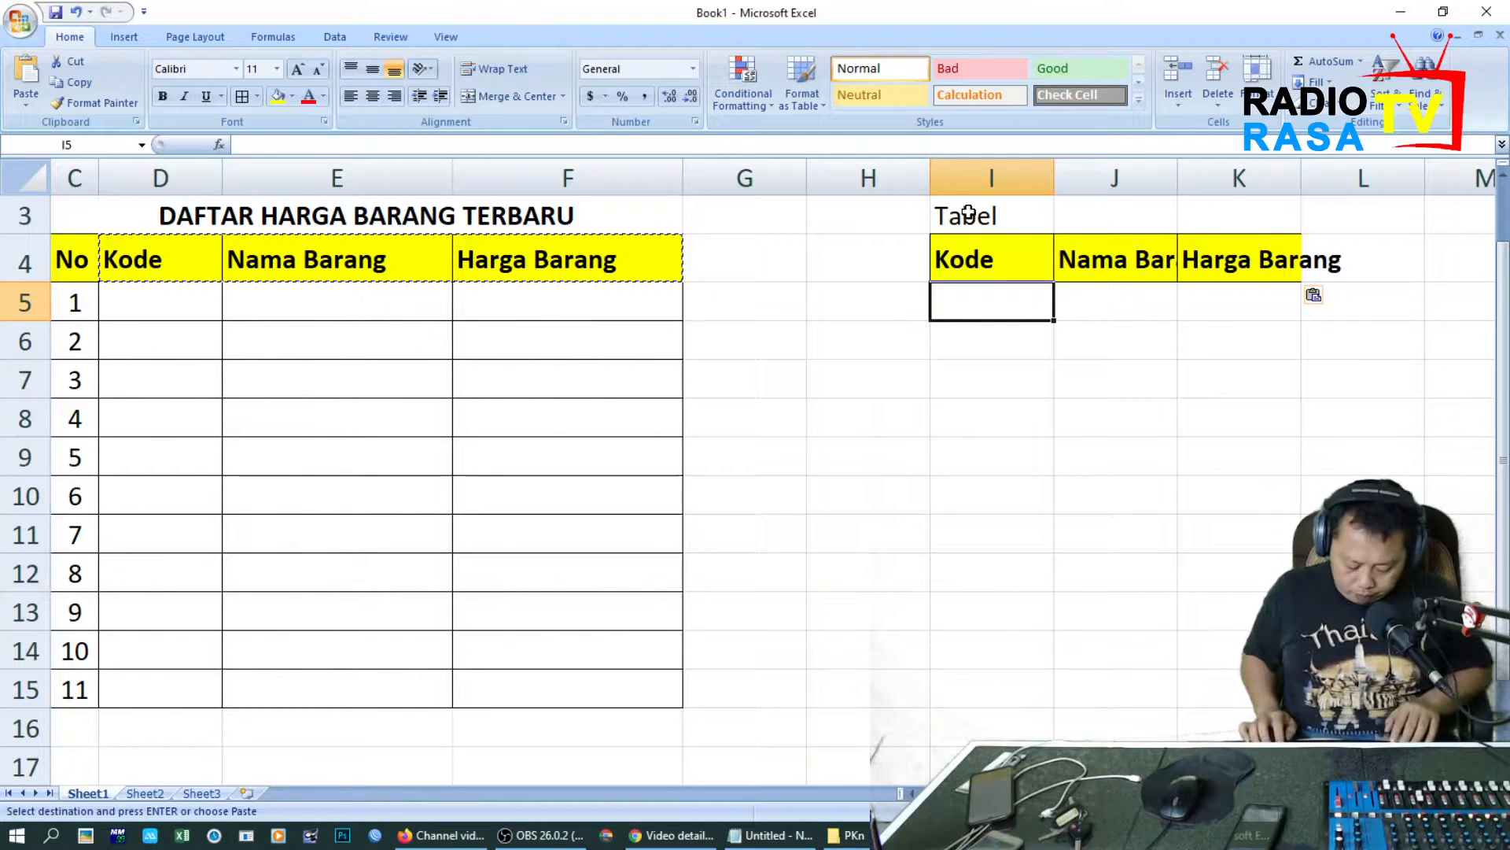
text(a)
key(Return)
text(b)
key(Return)
text(c)
key(Return)
key(Up)
key(Up)
key(Up)
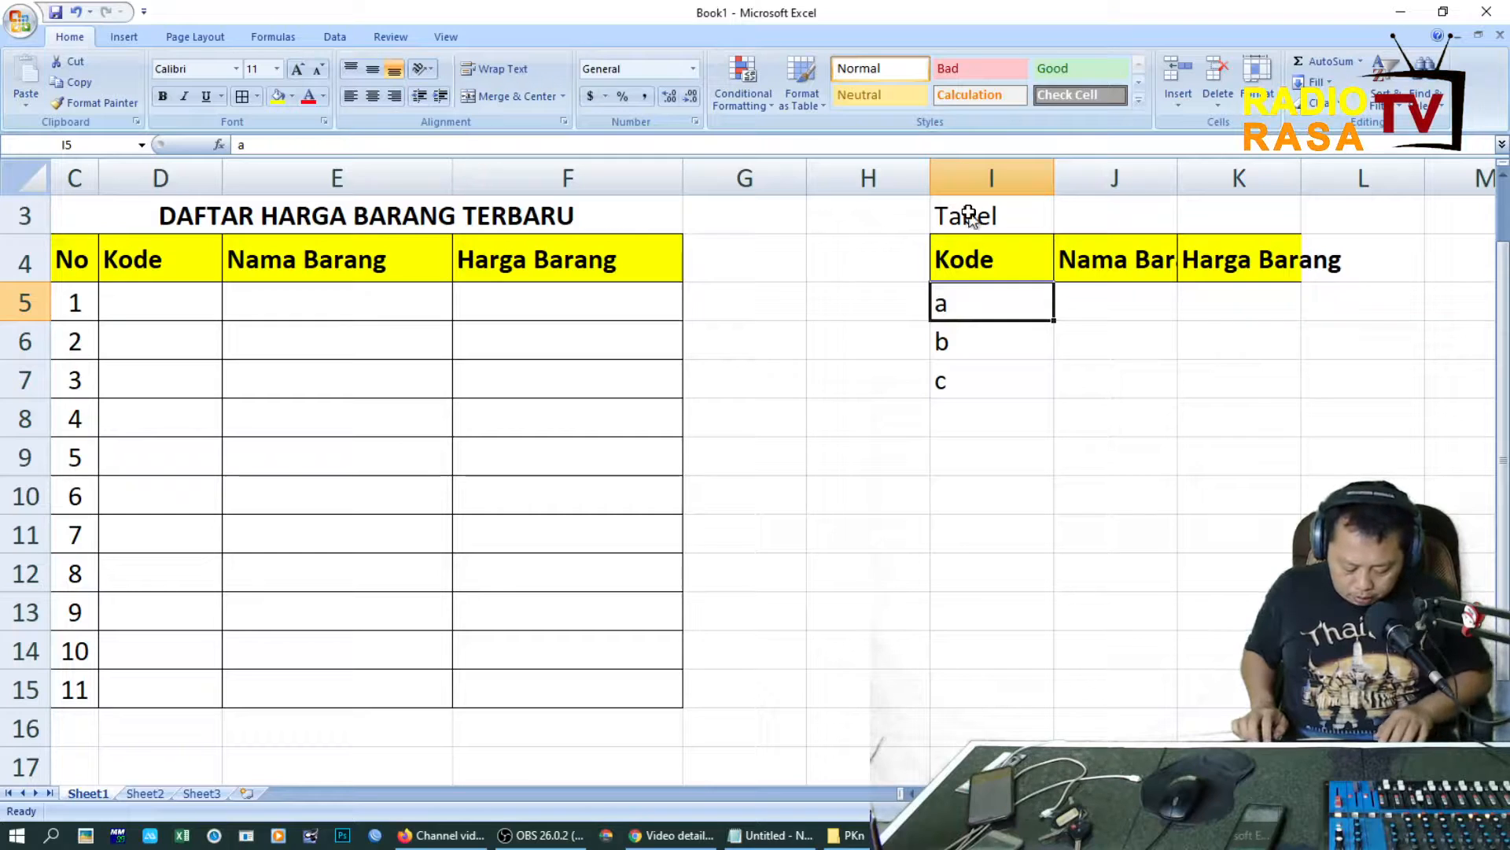
Step: Enter the capital-letter codes A, B, C, D, E, F and G down I5:I11 under Kode
text(A)
key(Return)
text(B)
key(Return)
text(C)
key(Return)
text(D)
key(Return)
text(E)
key(Return)
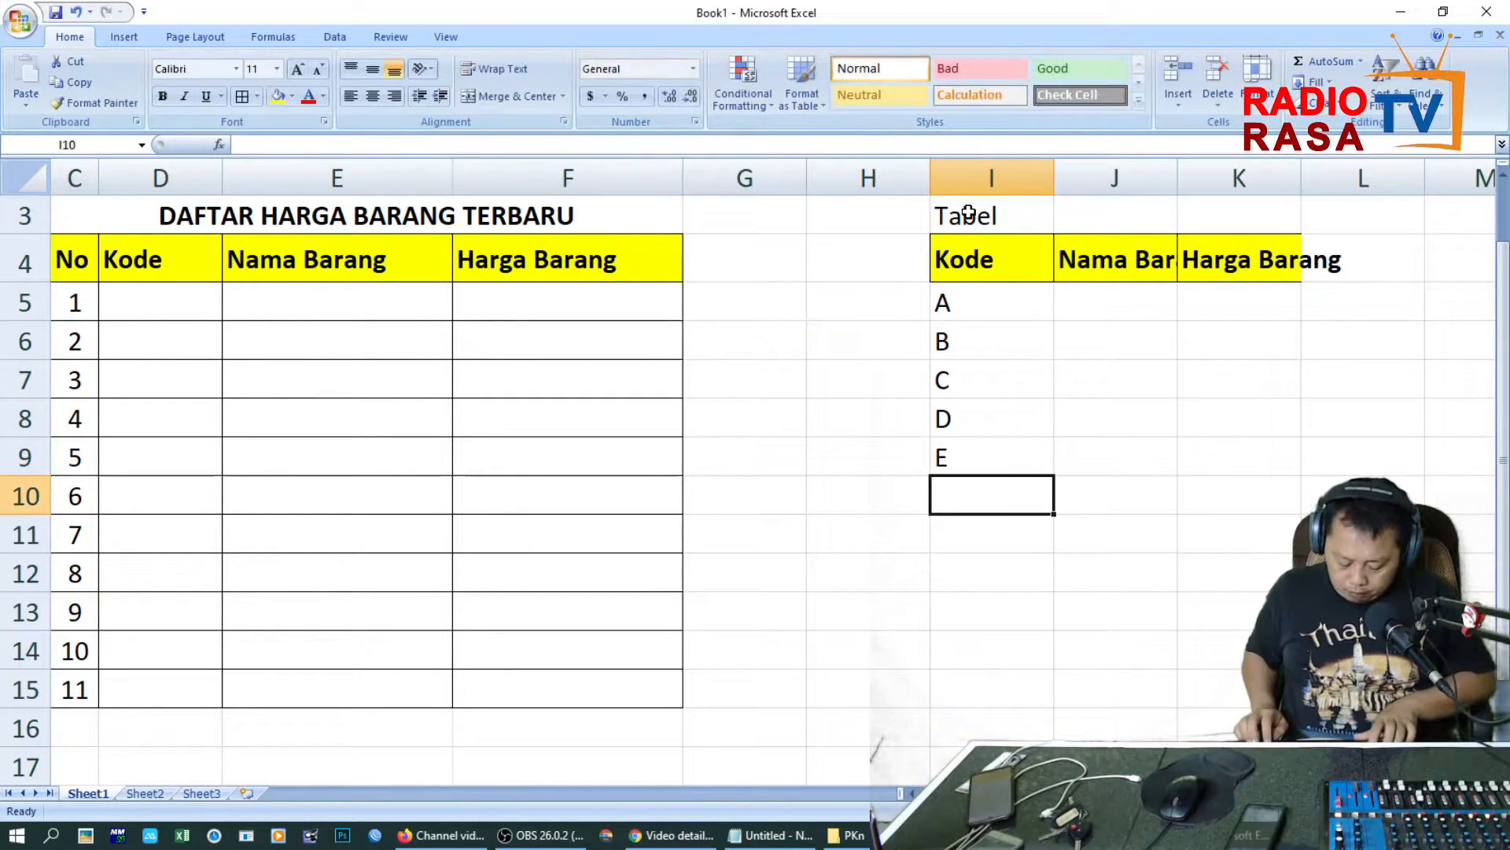
text(F)
key(Return)
text(G)
key(Tab)
key(Up)
key(Up)
key(Up)
key(Up)
key(Up)
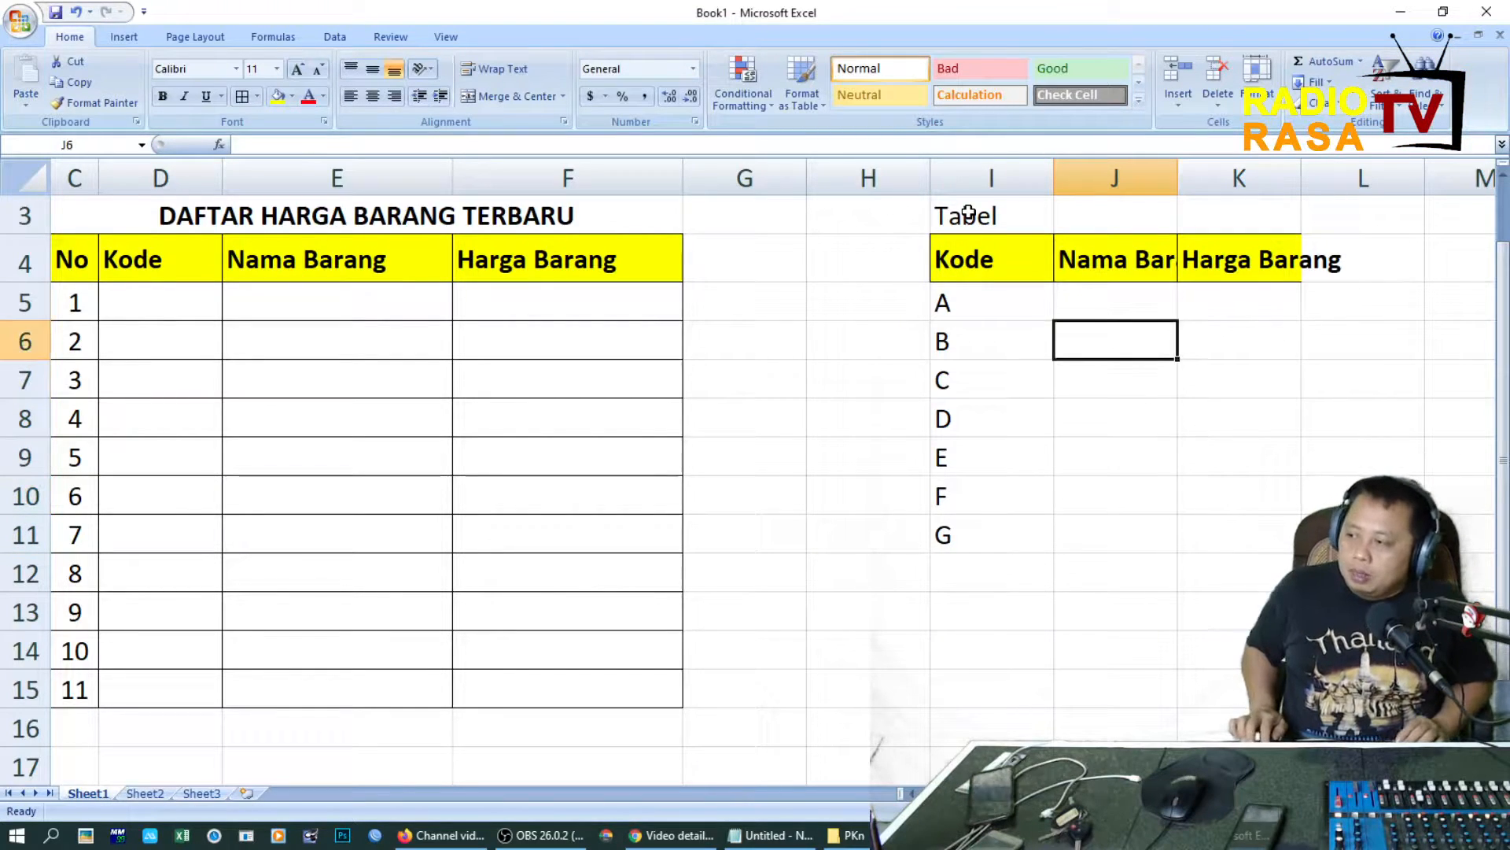
key(Up)
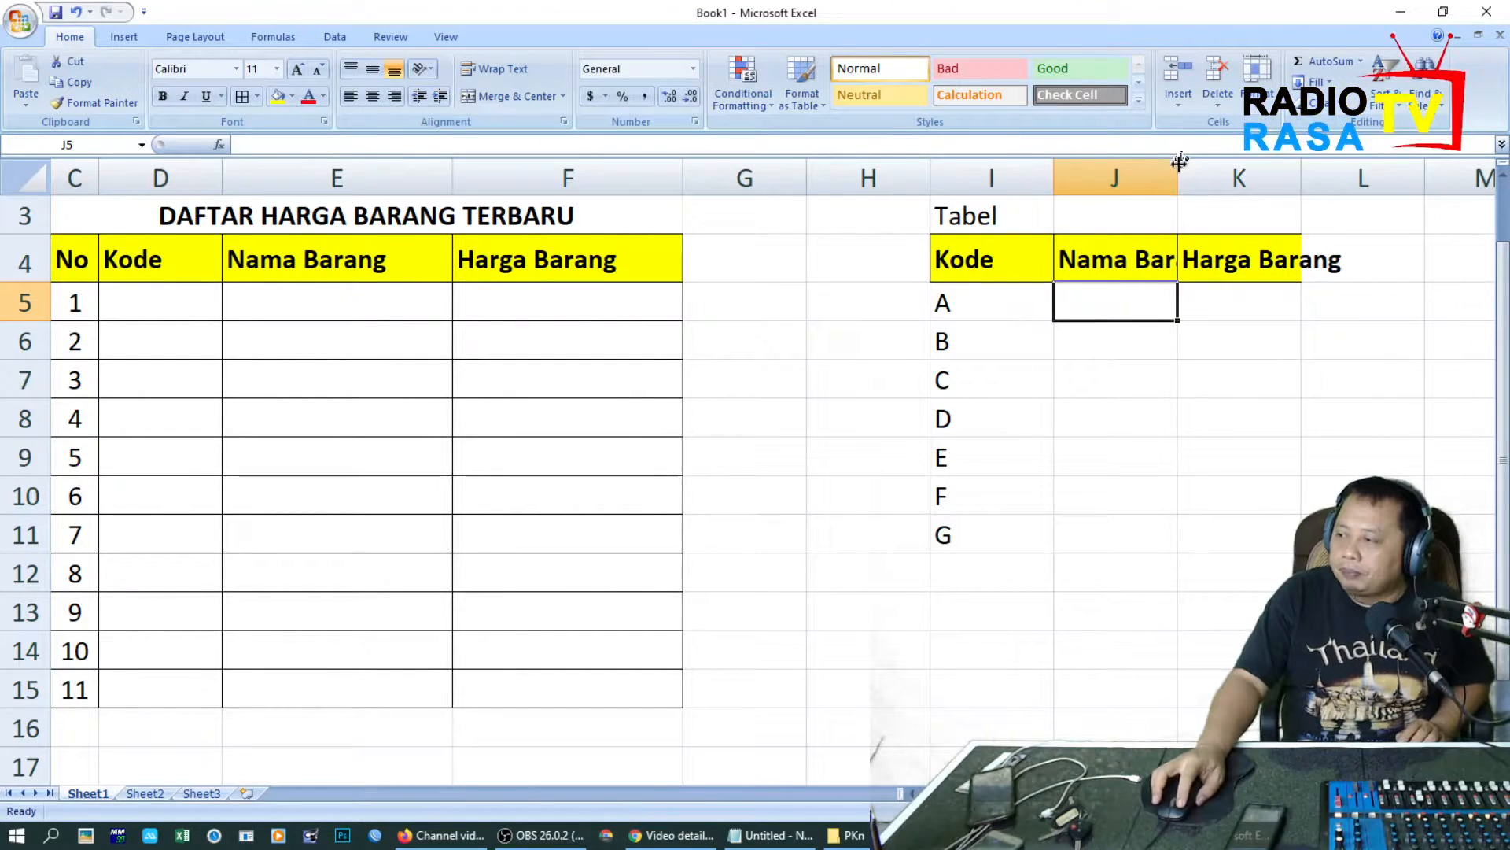
Step: Fit the widths of columns I, J and K to their contents
double_click(1303, 174)
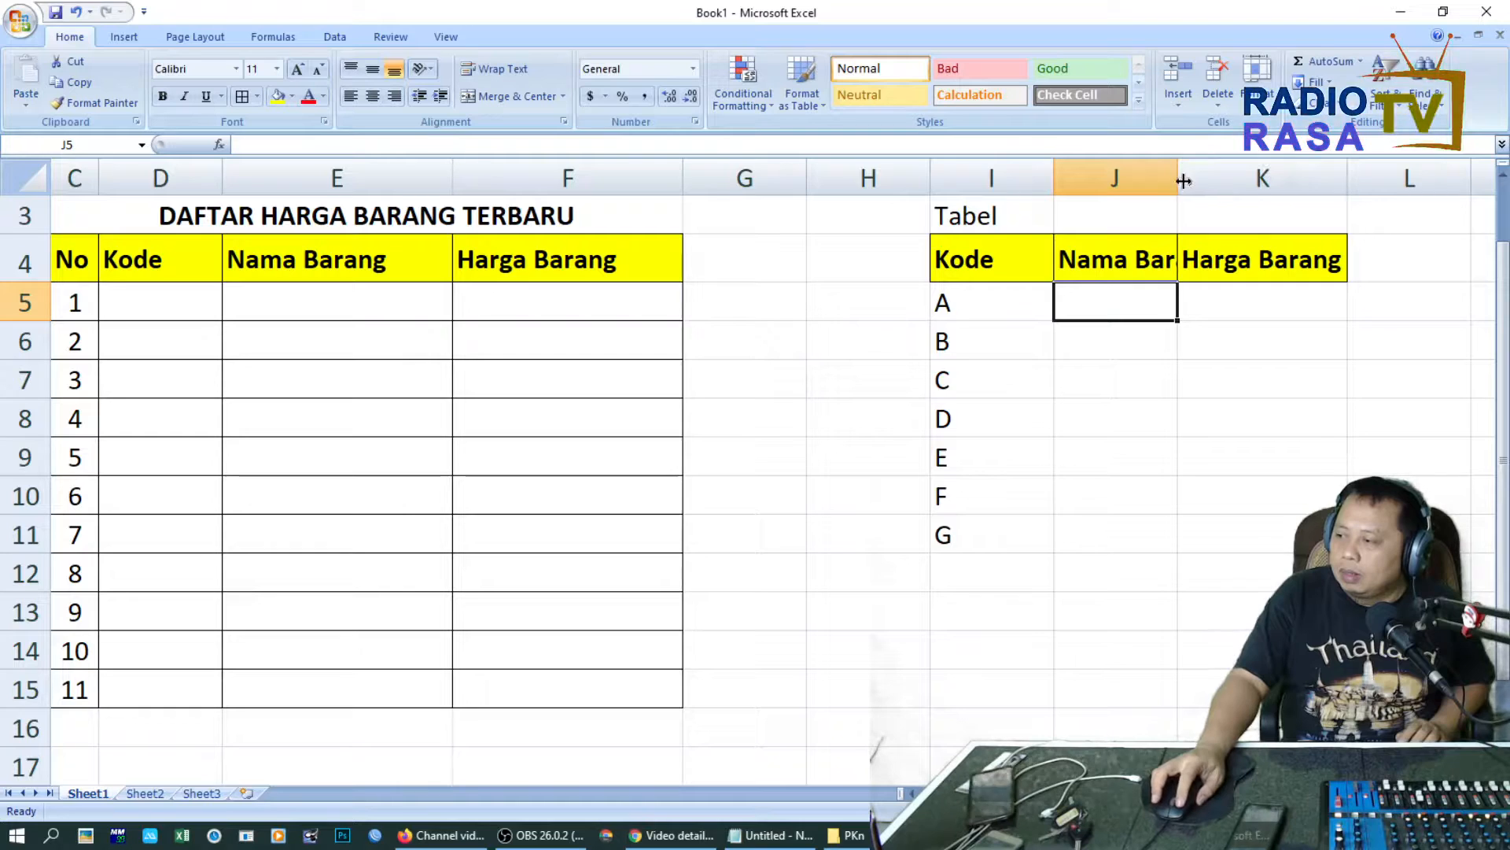
double_click(1178, 178)
double_click(1053, 174)
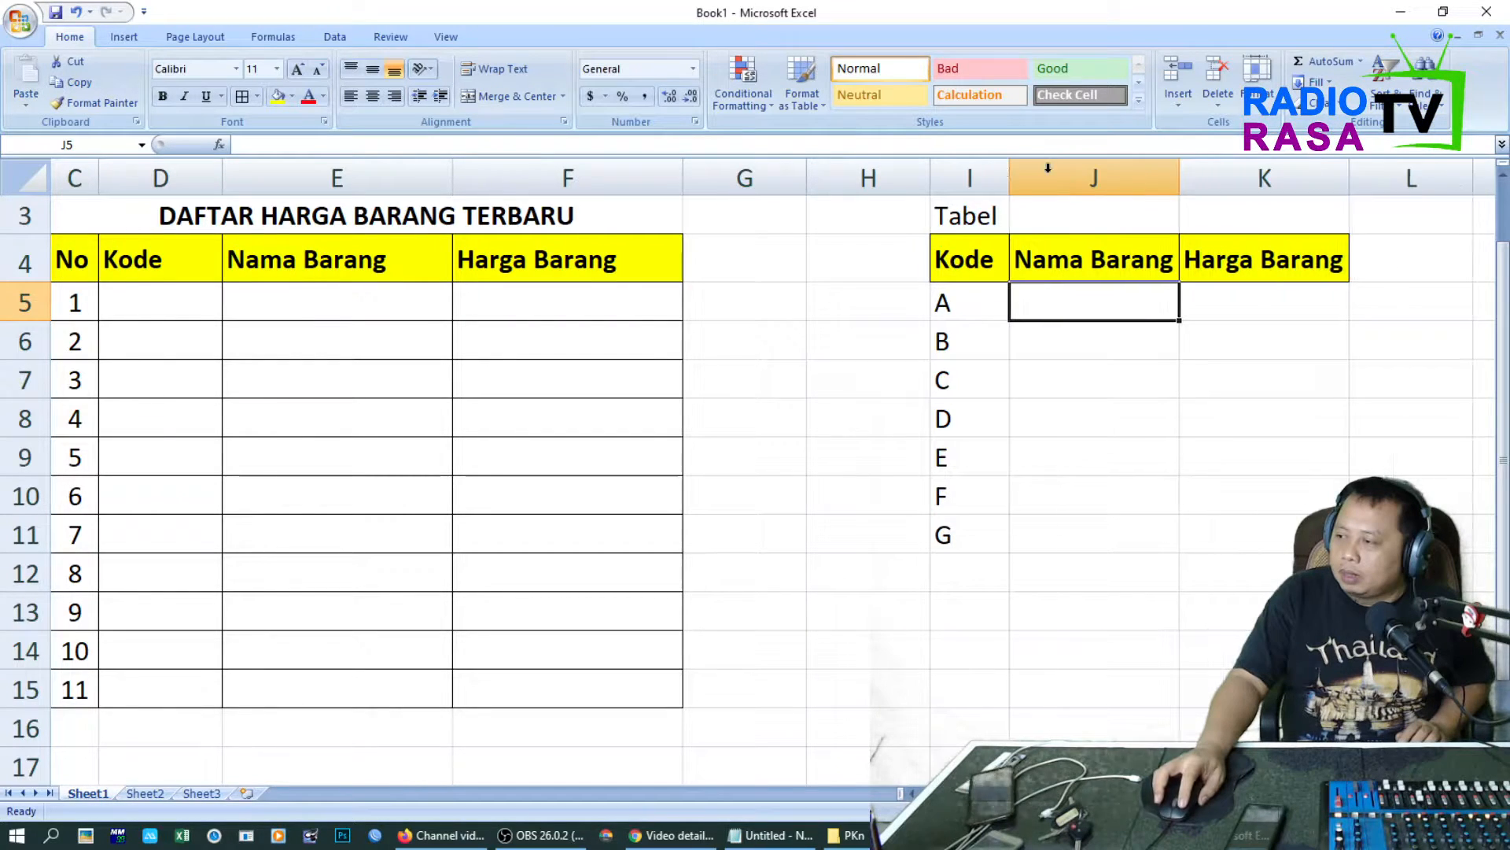
Step: Apply borders to all cells of the second table, I4:K11, and centre its Kode column I4:I11
click(974, 248)
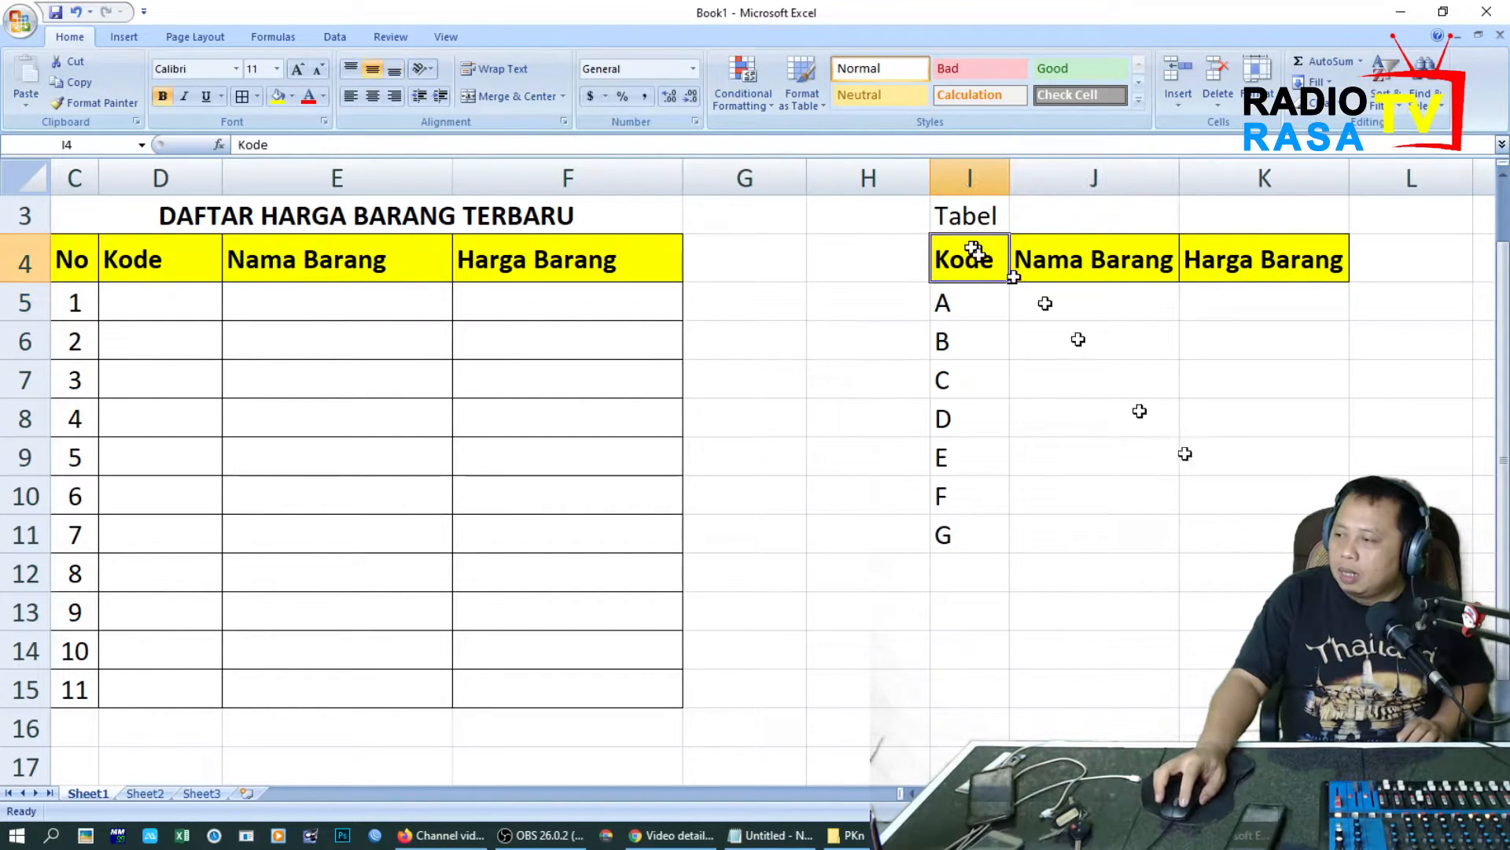
drag(974, 260, 1290, 535)
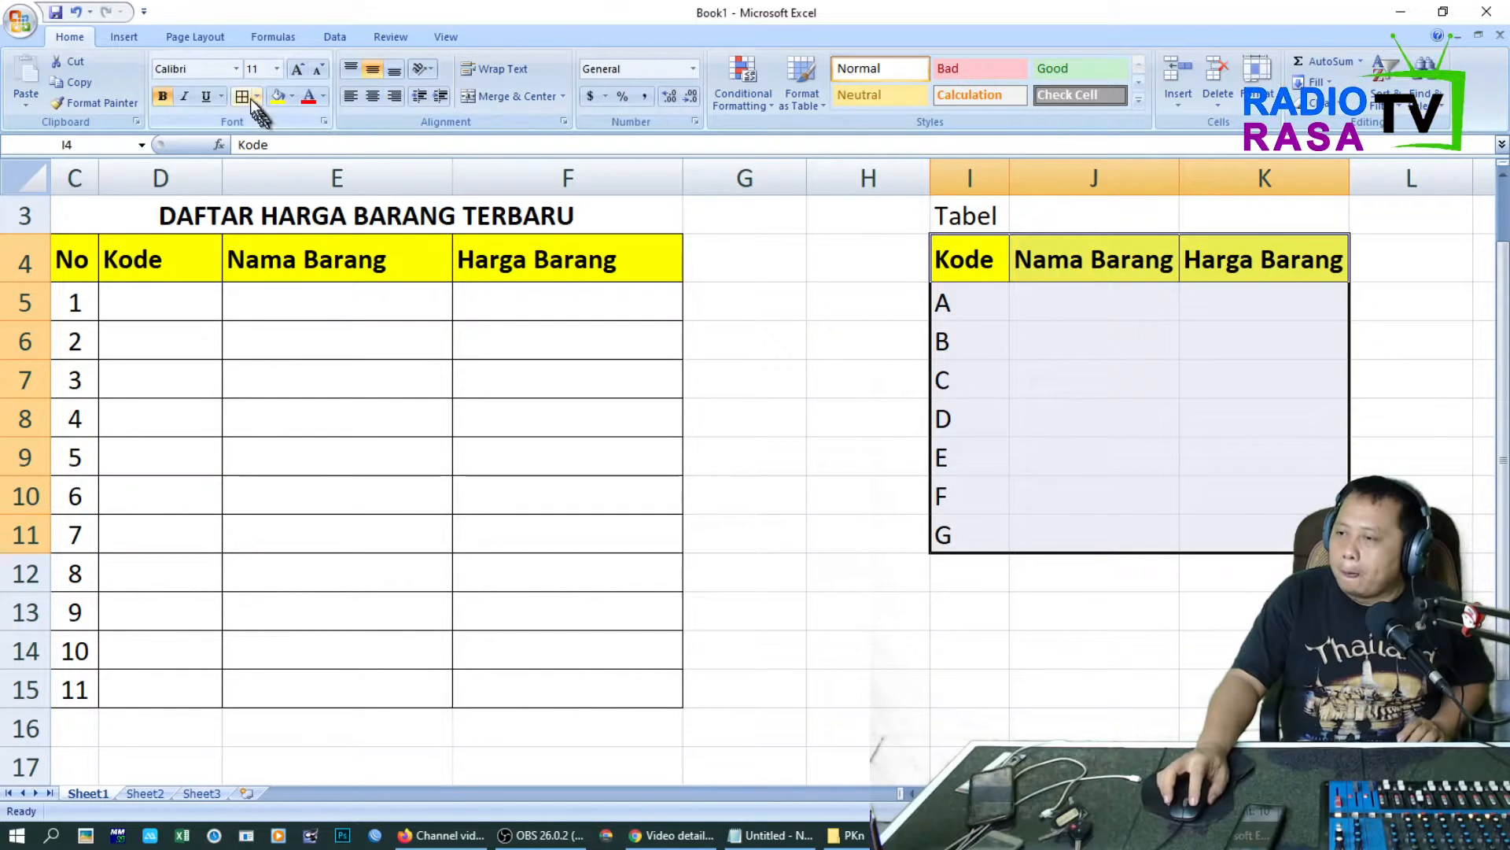
drag(951, 247, 955, 534)
click(373, 95)
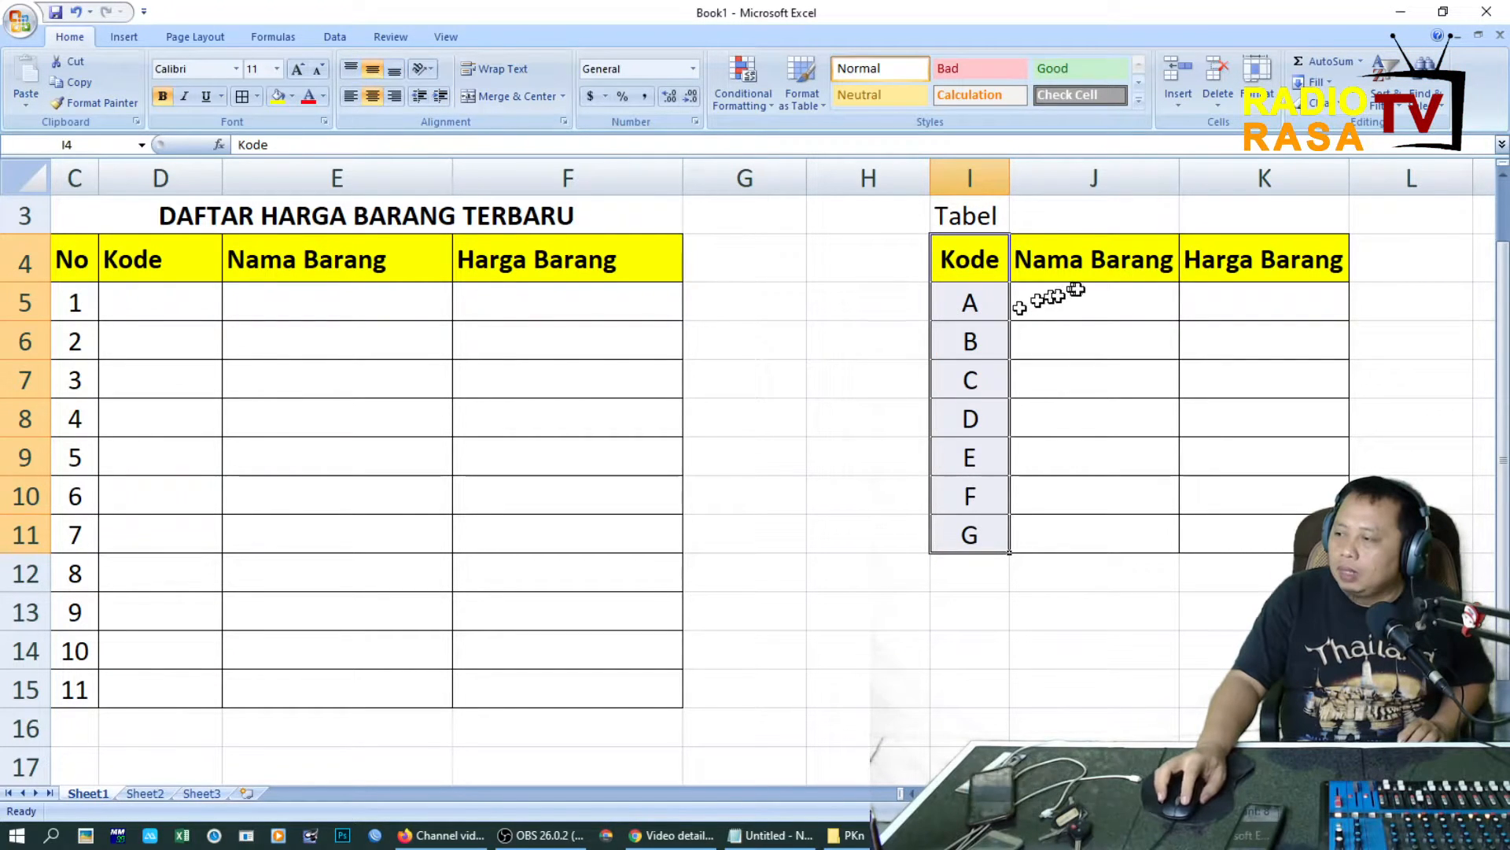
Step: Enter the item names Ayam, Bebek, Cicak, Domba, Entok, Kerbau and Sapi down J5:J11 under Nama Barang
click(1109, 294)
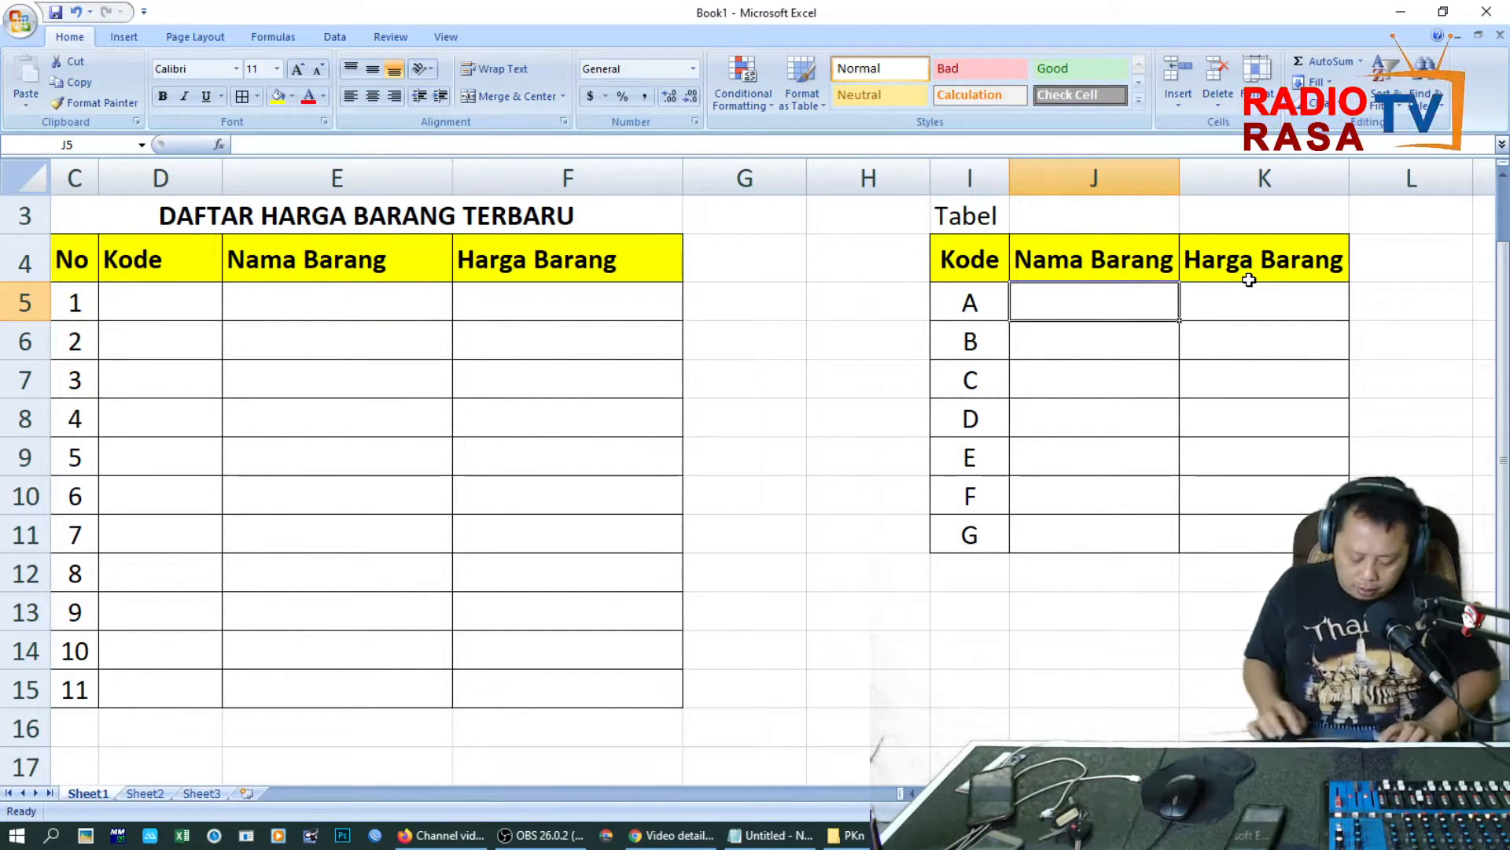
text(Ayam)
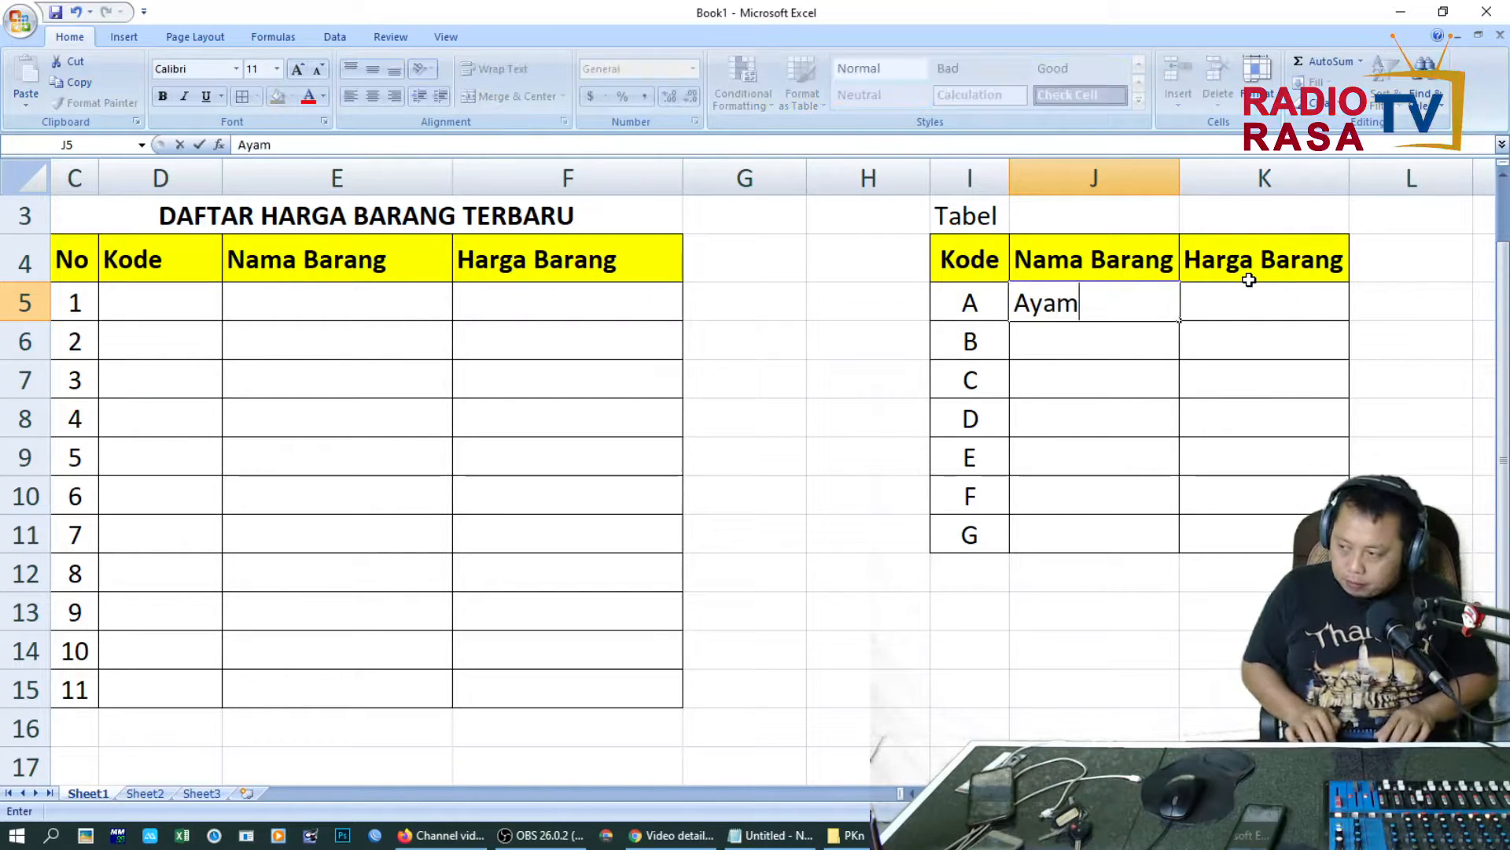
key(Return)
text(Bebek)
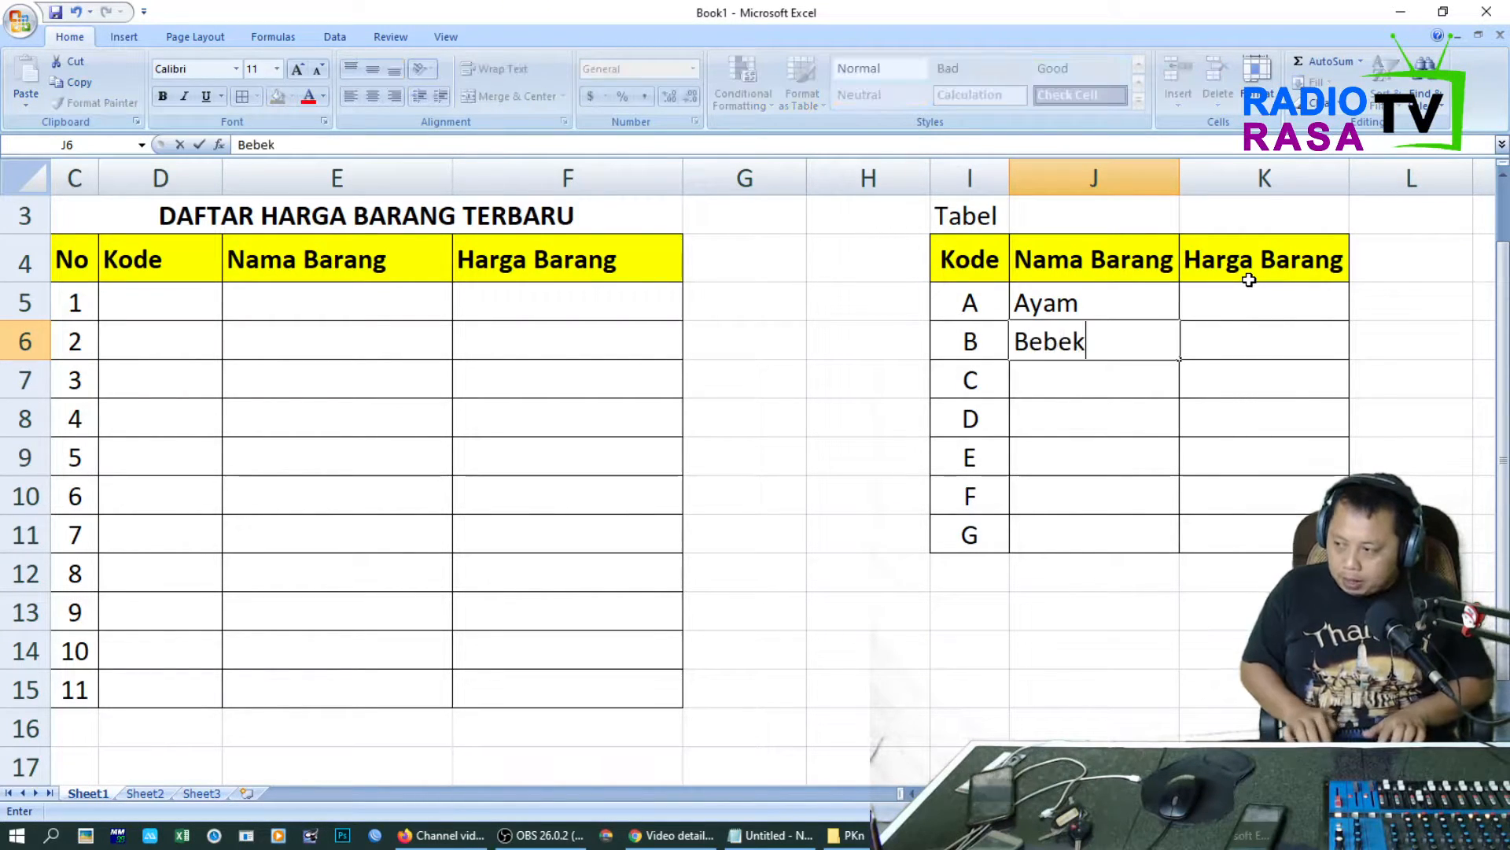
key(Return)
text(C)
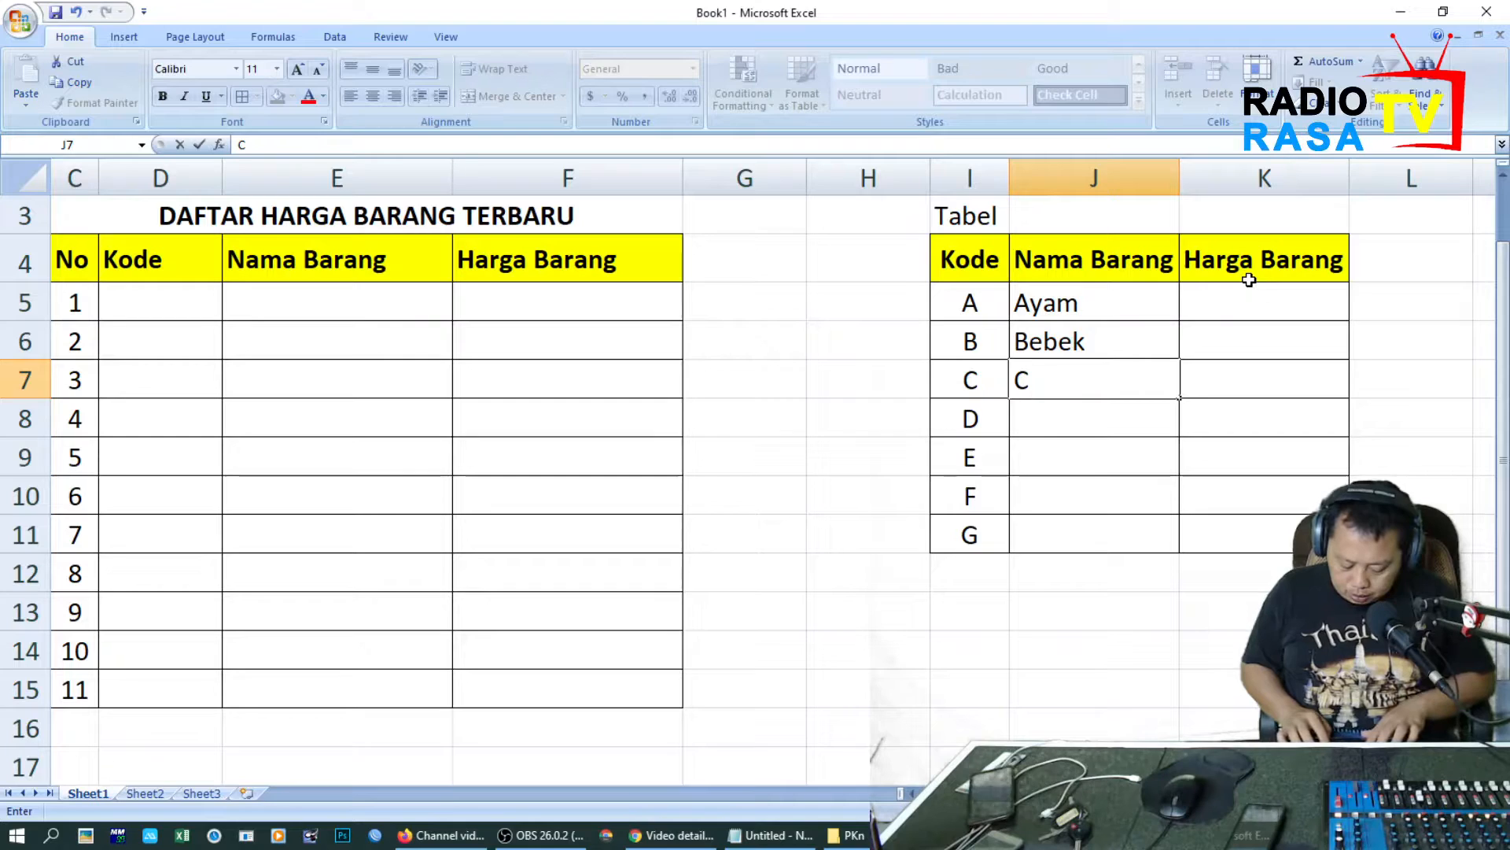
text(icak)
key(Return)
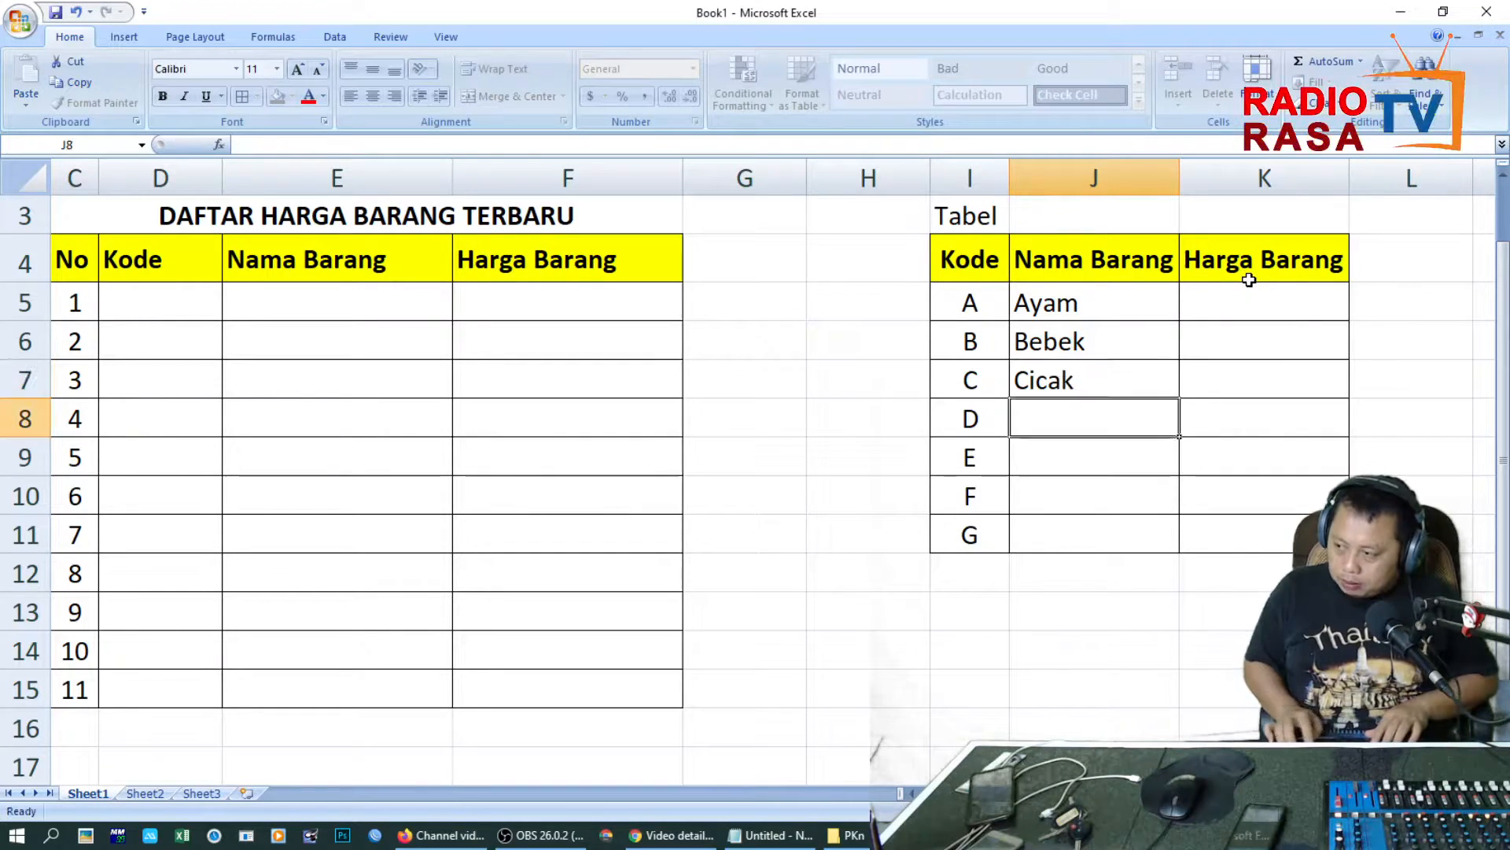
text(Domba)
key(Return)
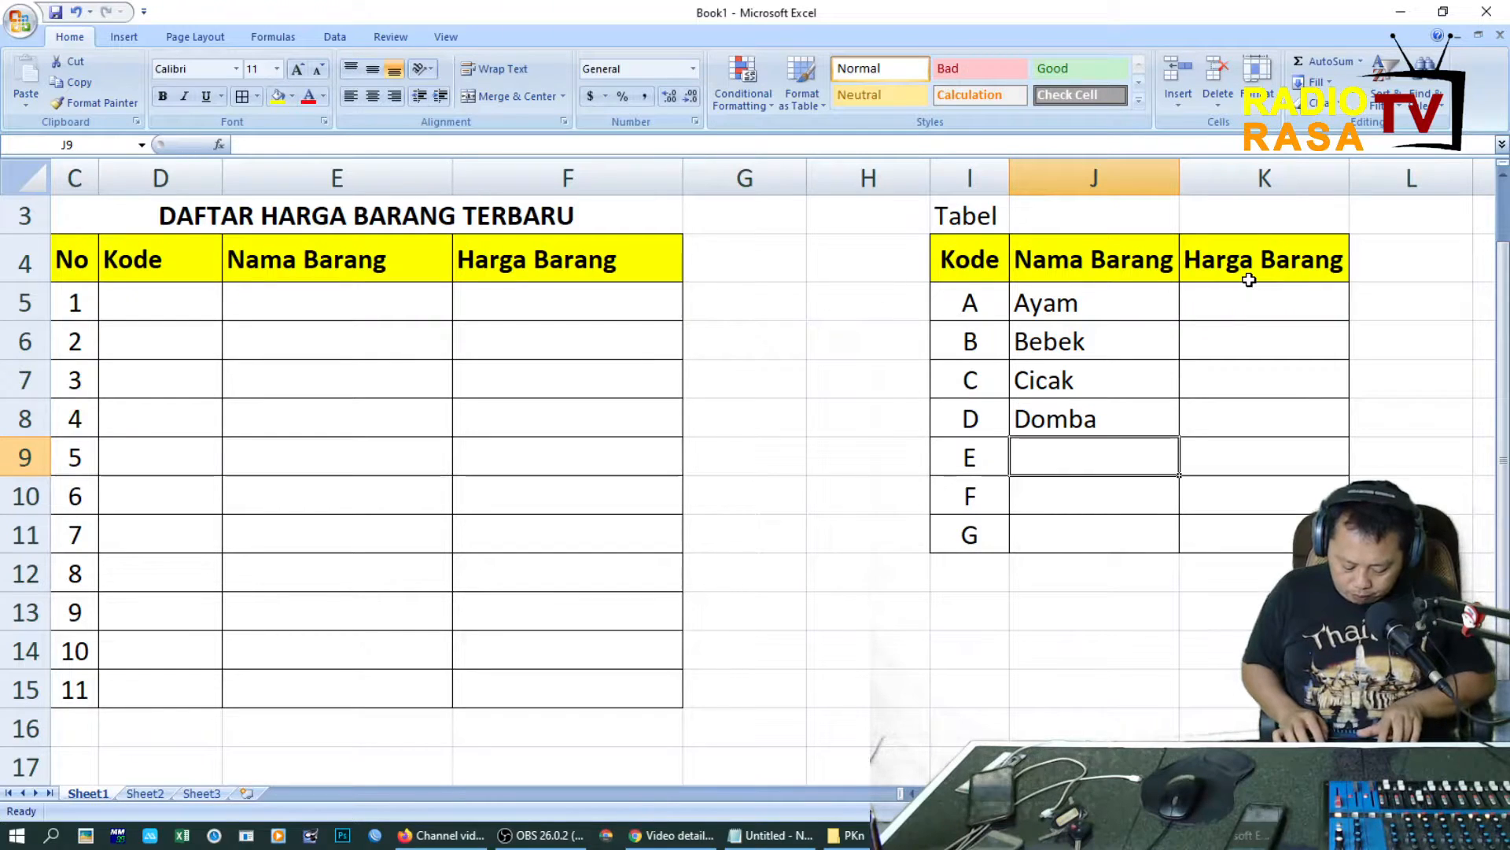
text(Entok)
key(Return)
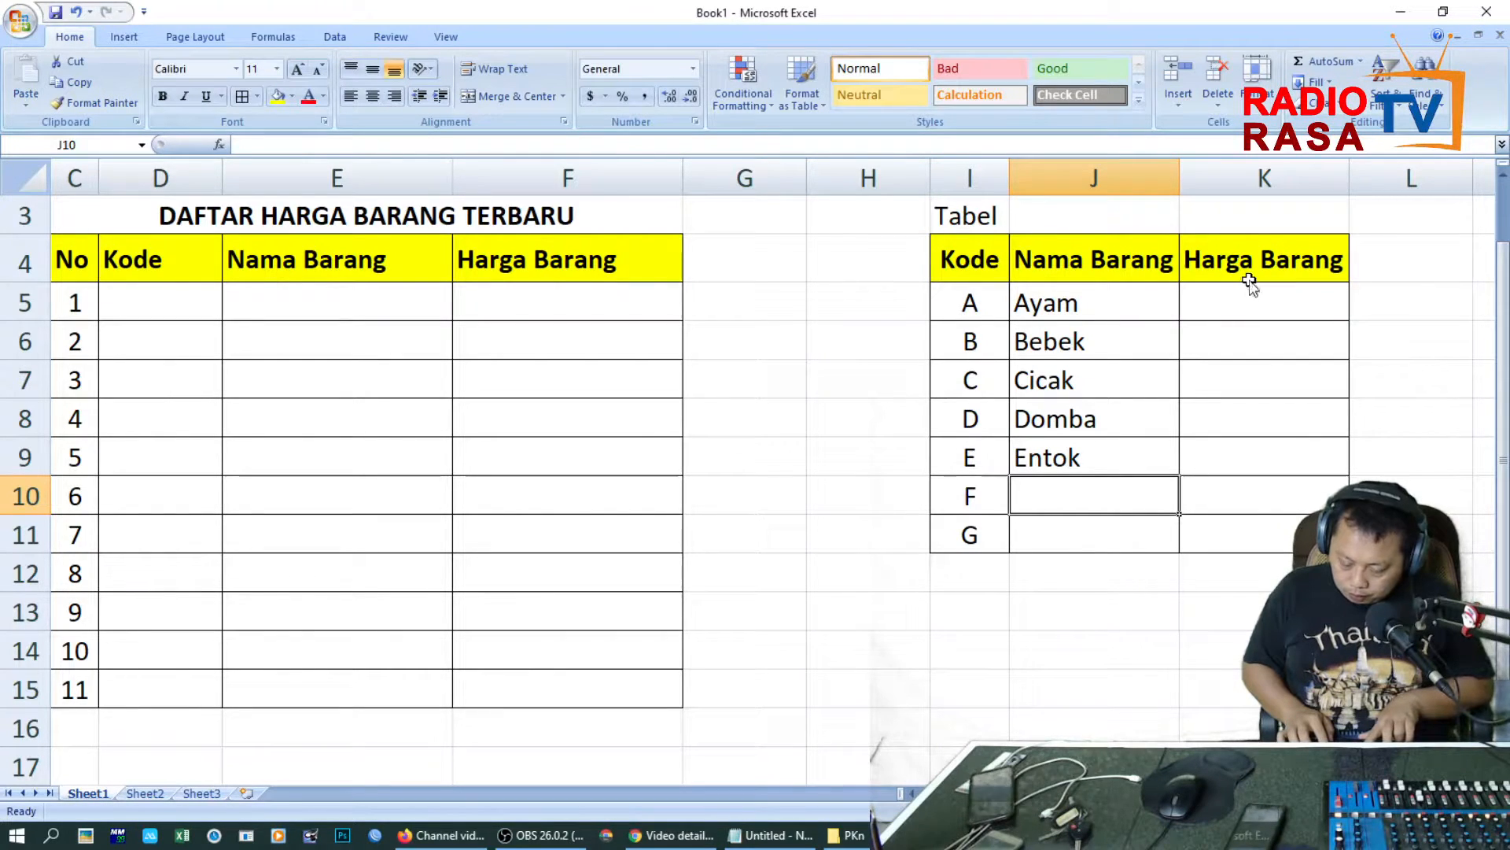
text(Kerbau)
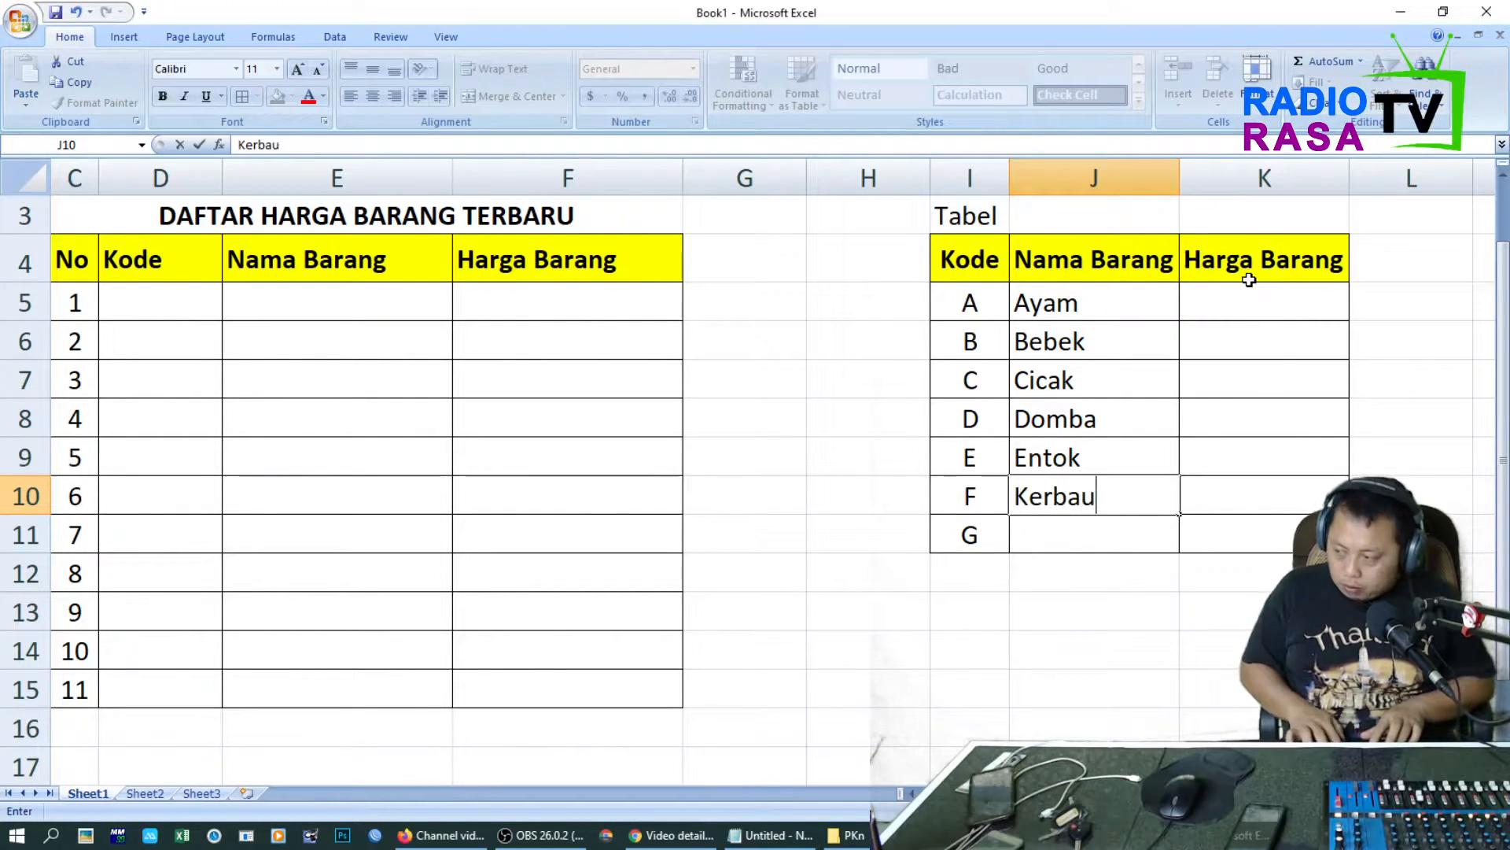
key(Return)
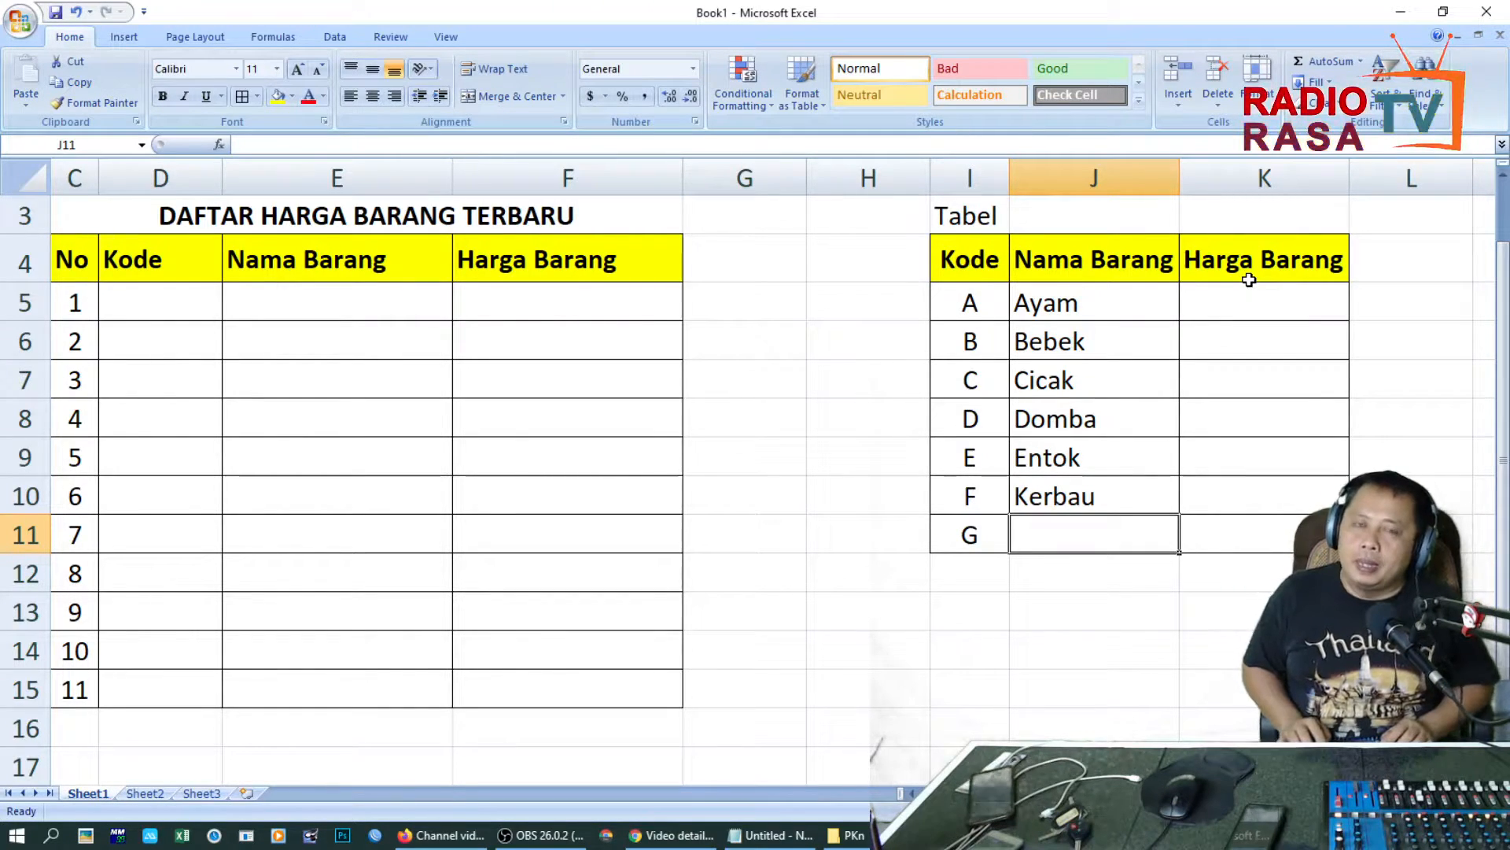
text(Sapi)
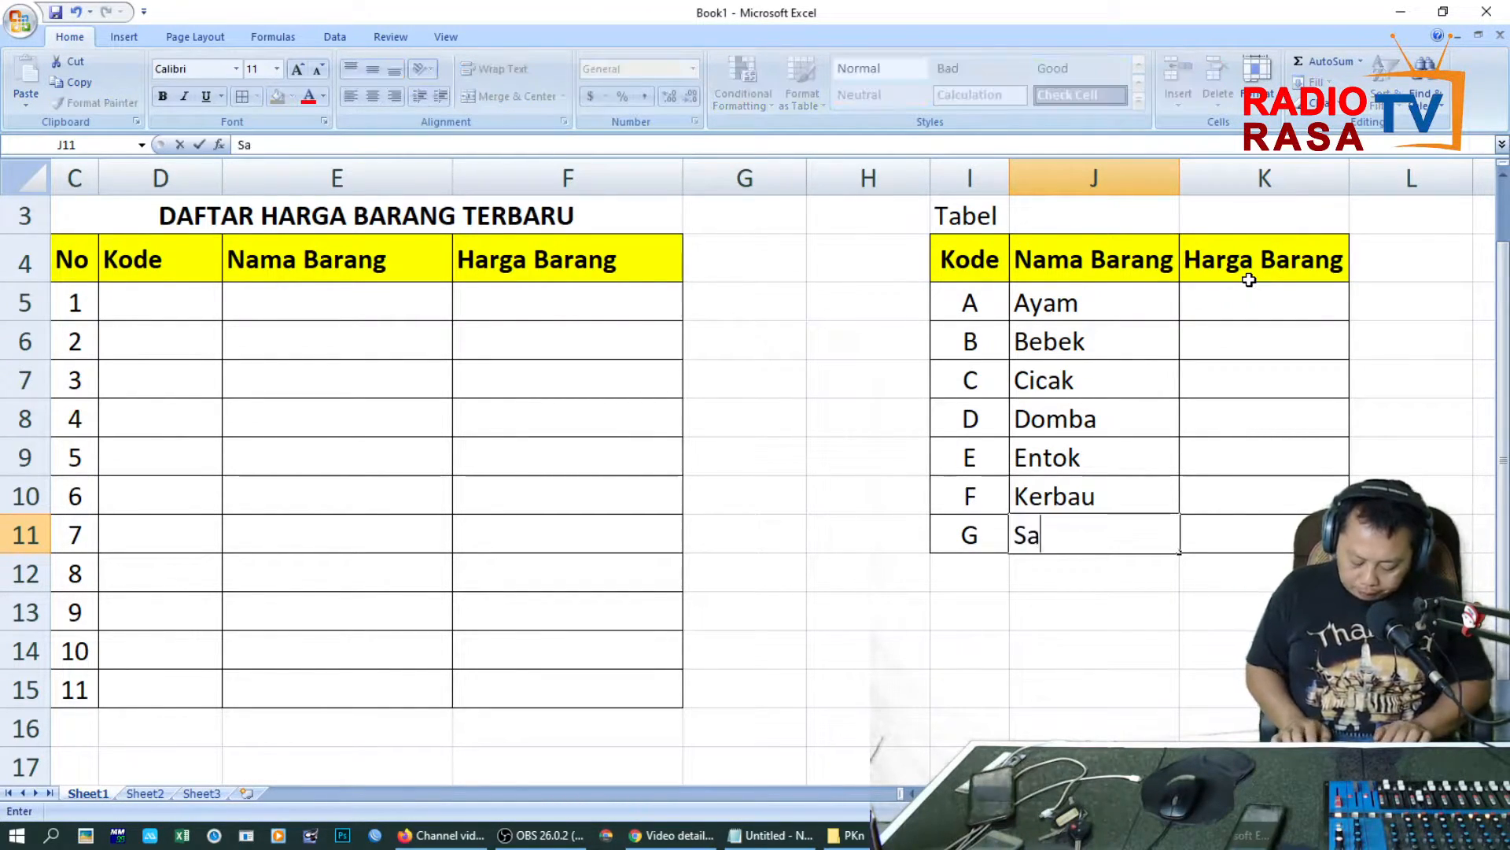
key(Return)
Step: Enter the prices 50000, 65000, 12000, 700000, 75000, 20000000 and 42000000 down K5:K11 under Harga Barang
key(Up)
key(Up)
key(Up)
key(Up)
key(Up)
key(Up)
key(Up)
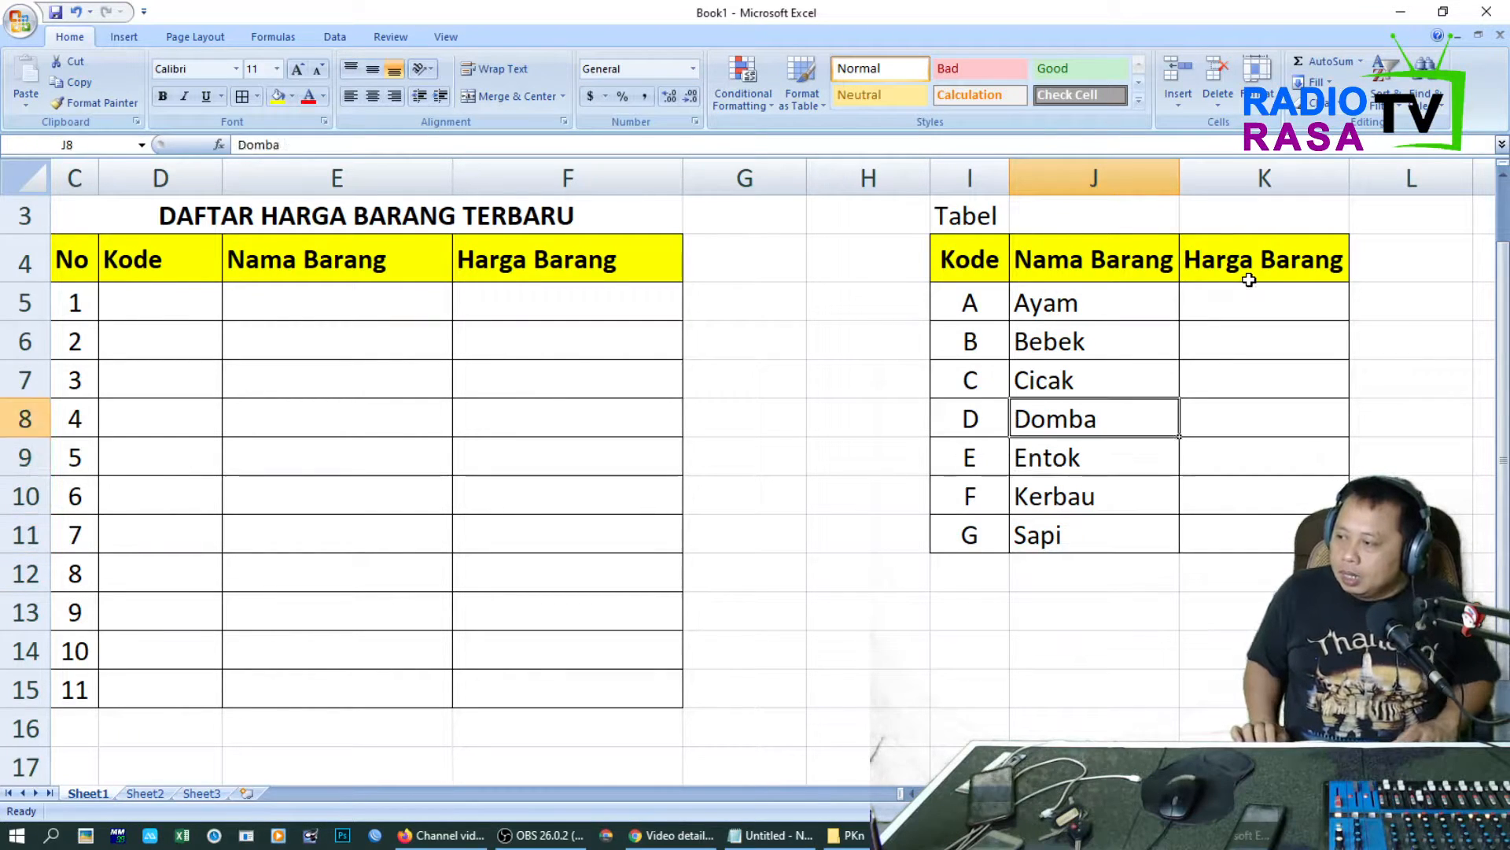
click(1249, 279)
key(Down)
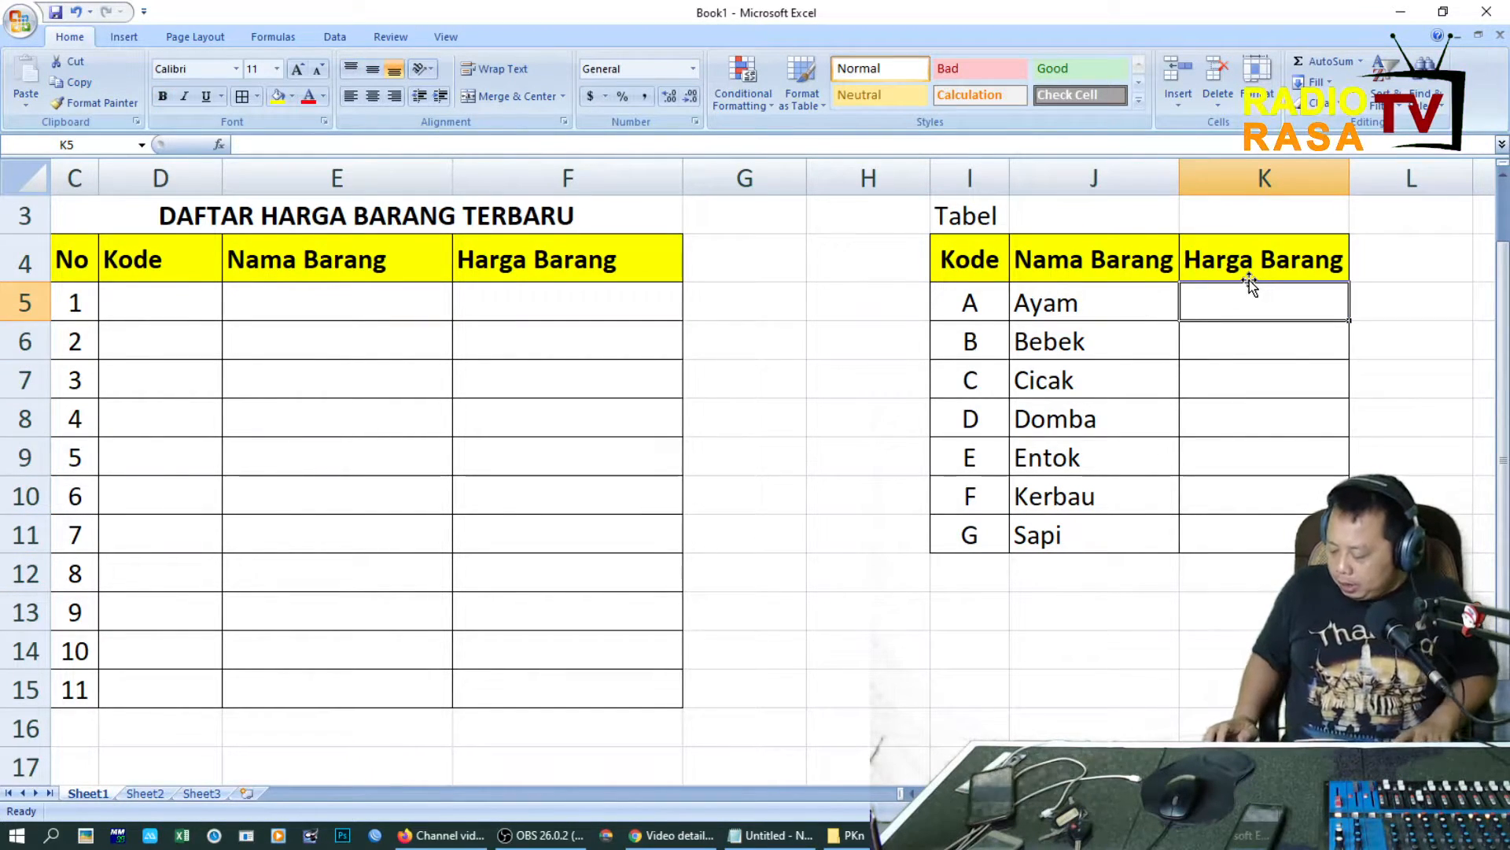
text(50000)
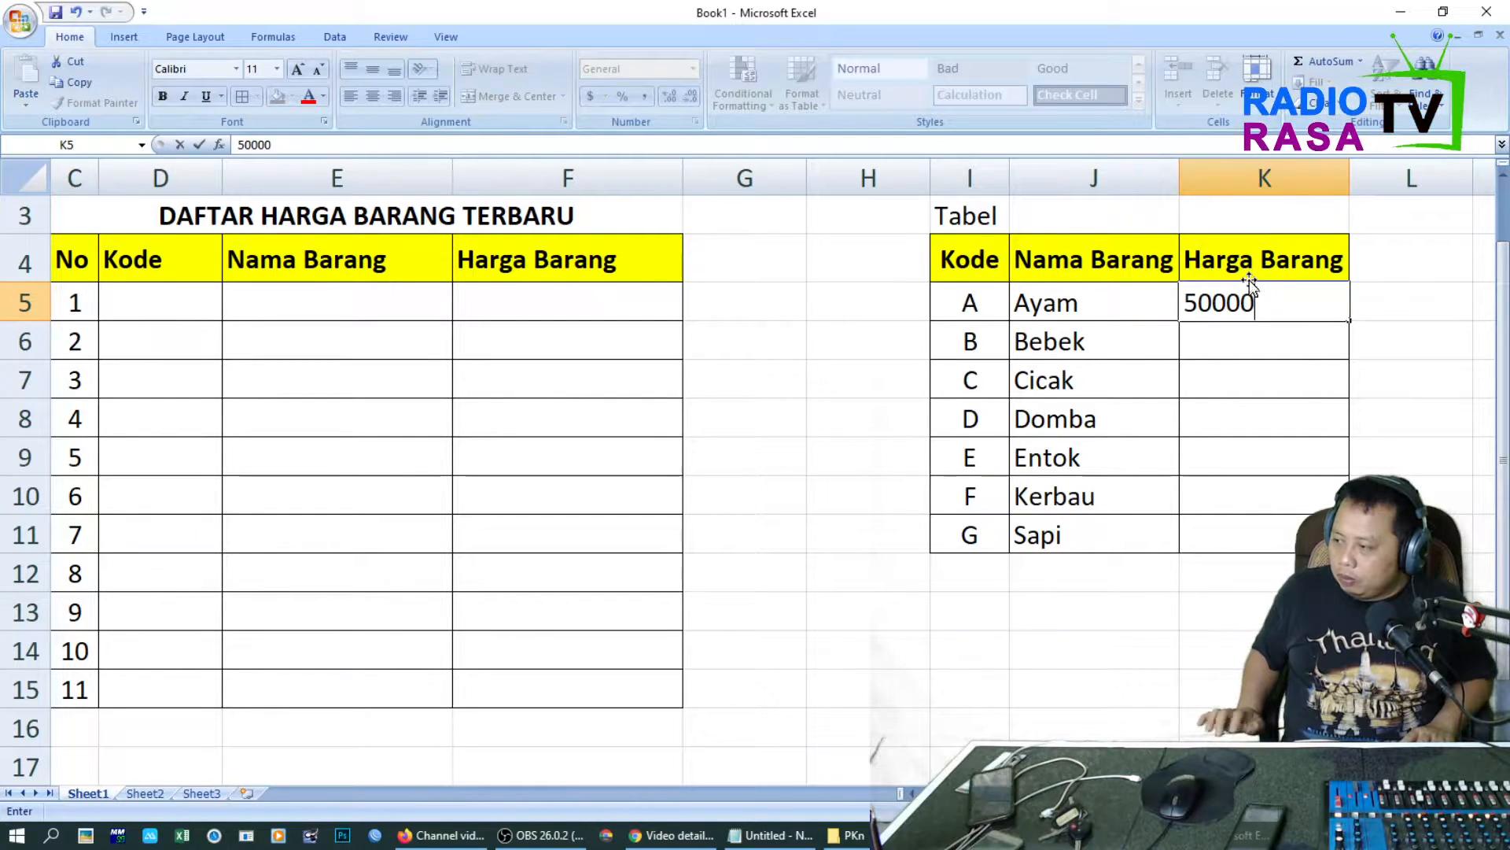
key(Return)
text(65000)
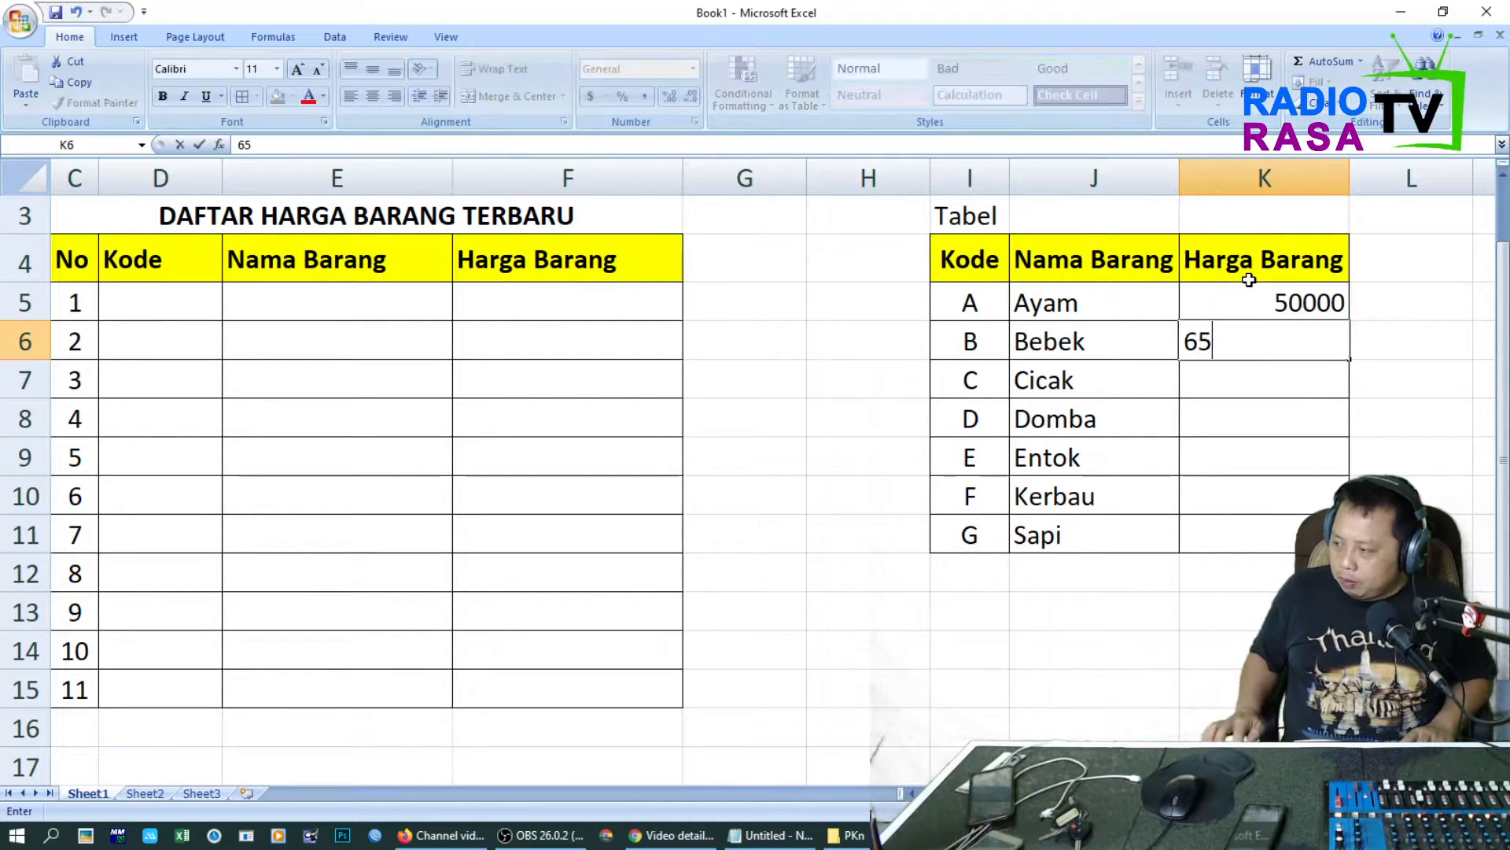
key(Return)
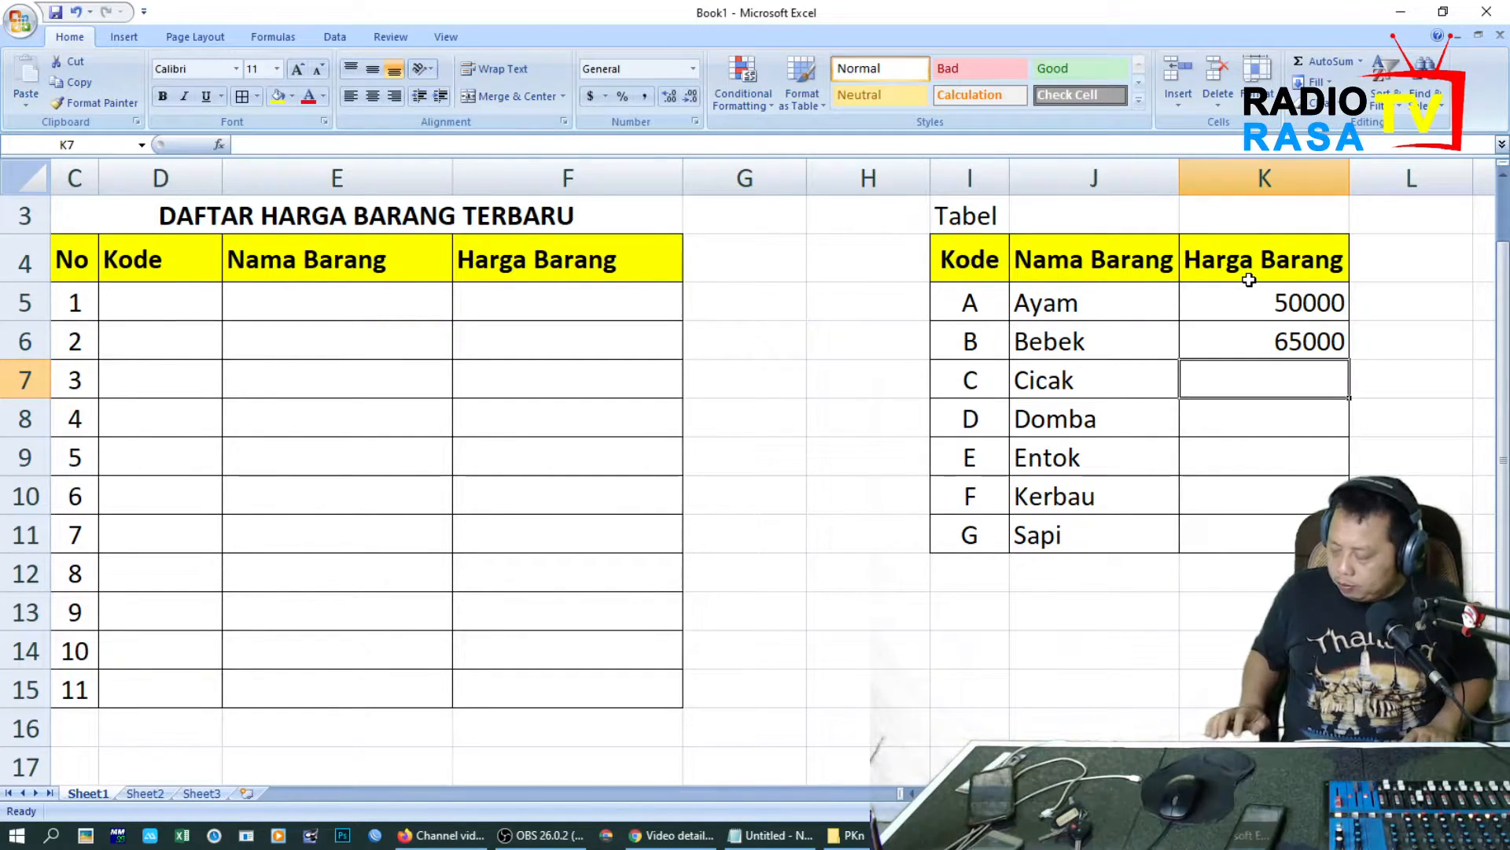
text(12000)
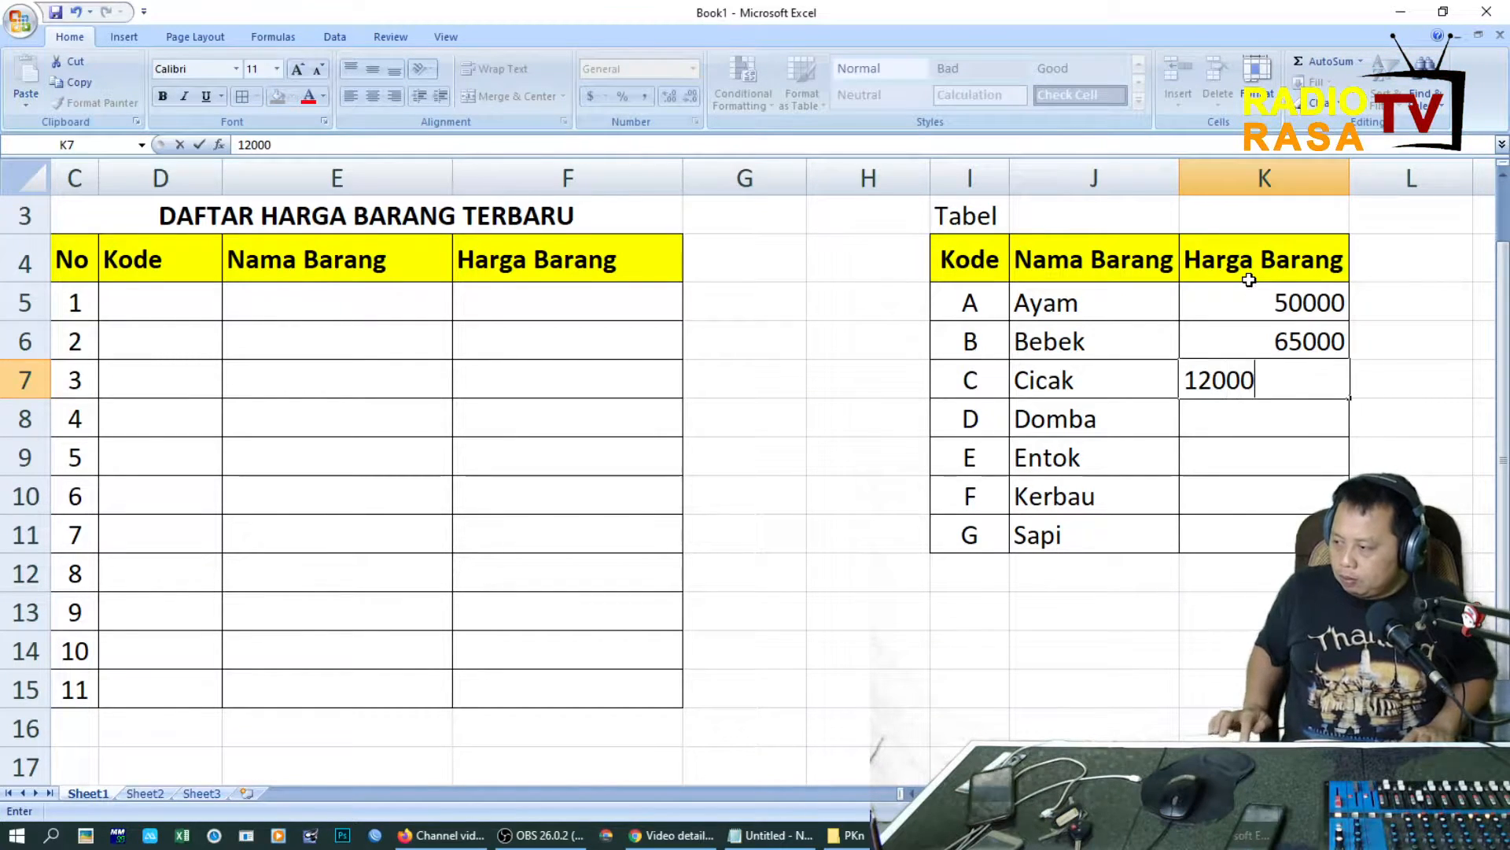
key(Return)
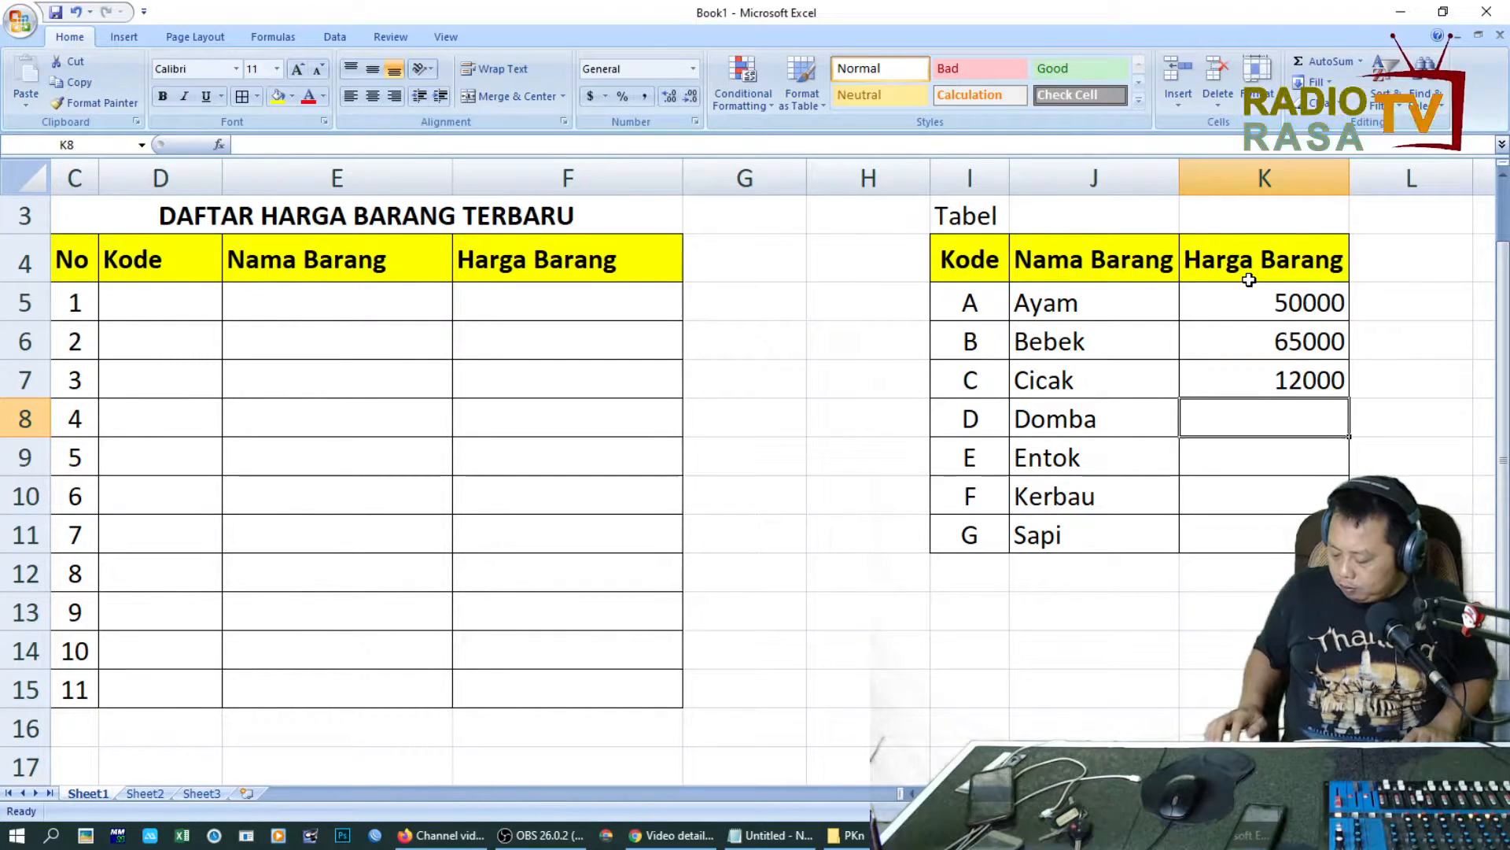
text(700000)
key(Return)
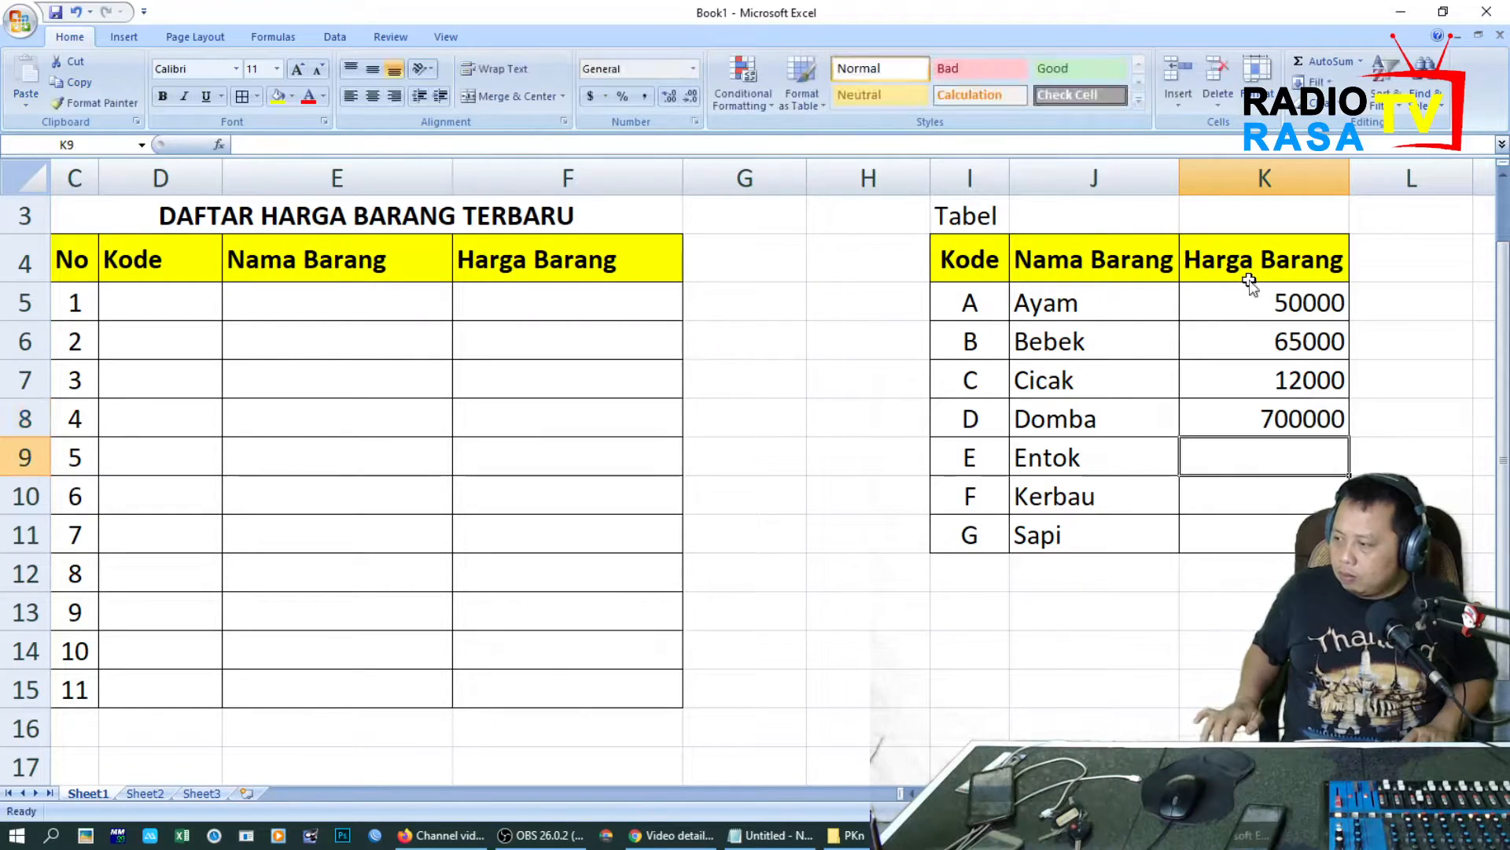
text(75000)
key(Return)
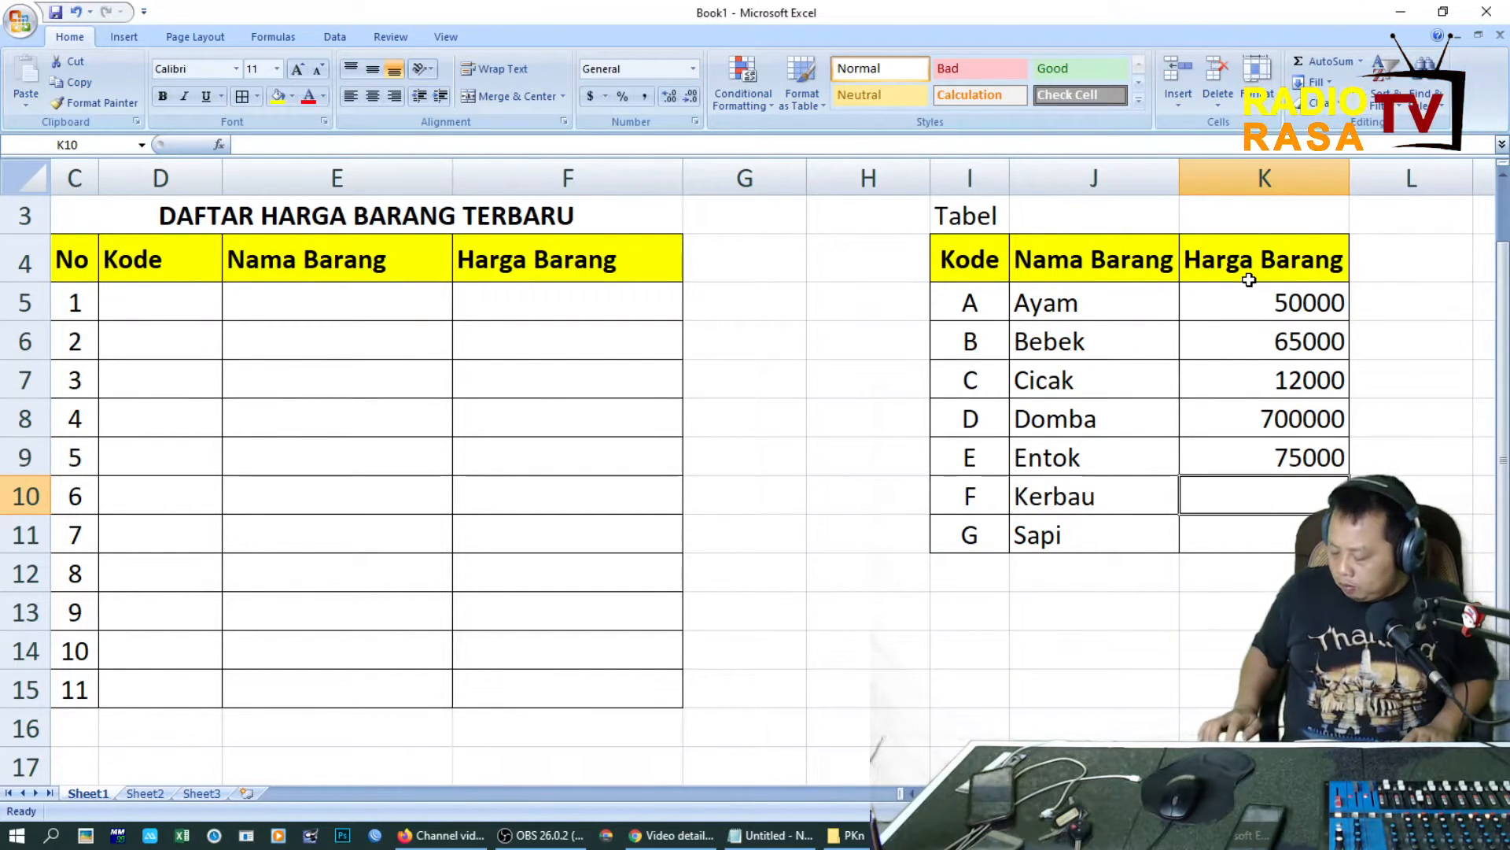
text(2000000)
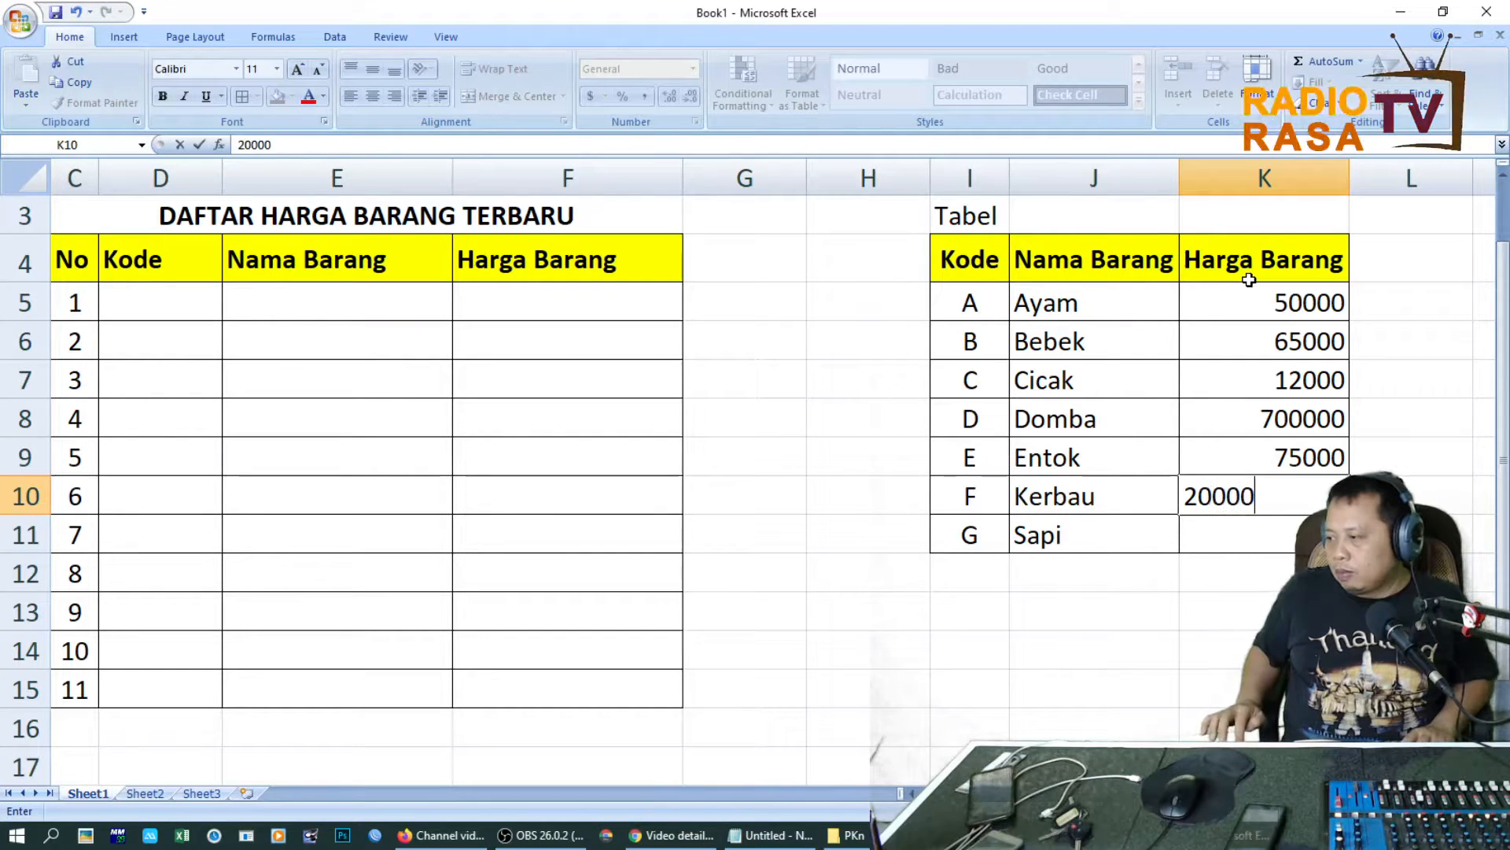
key(Return)
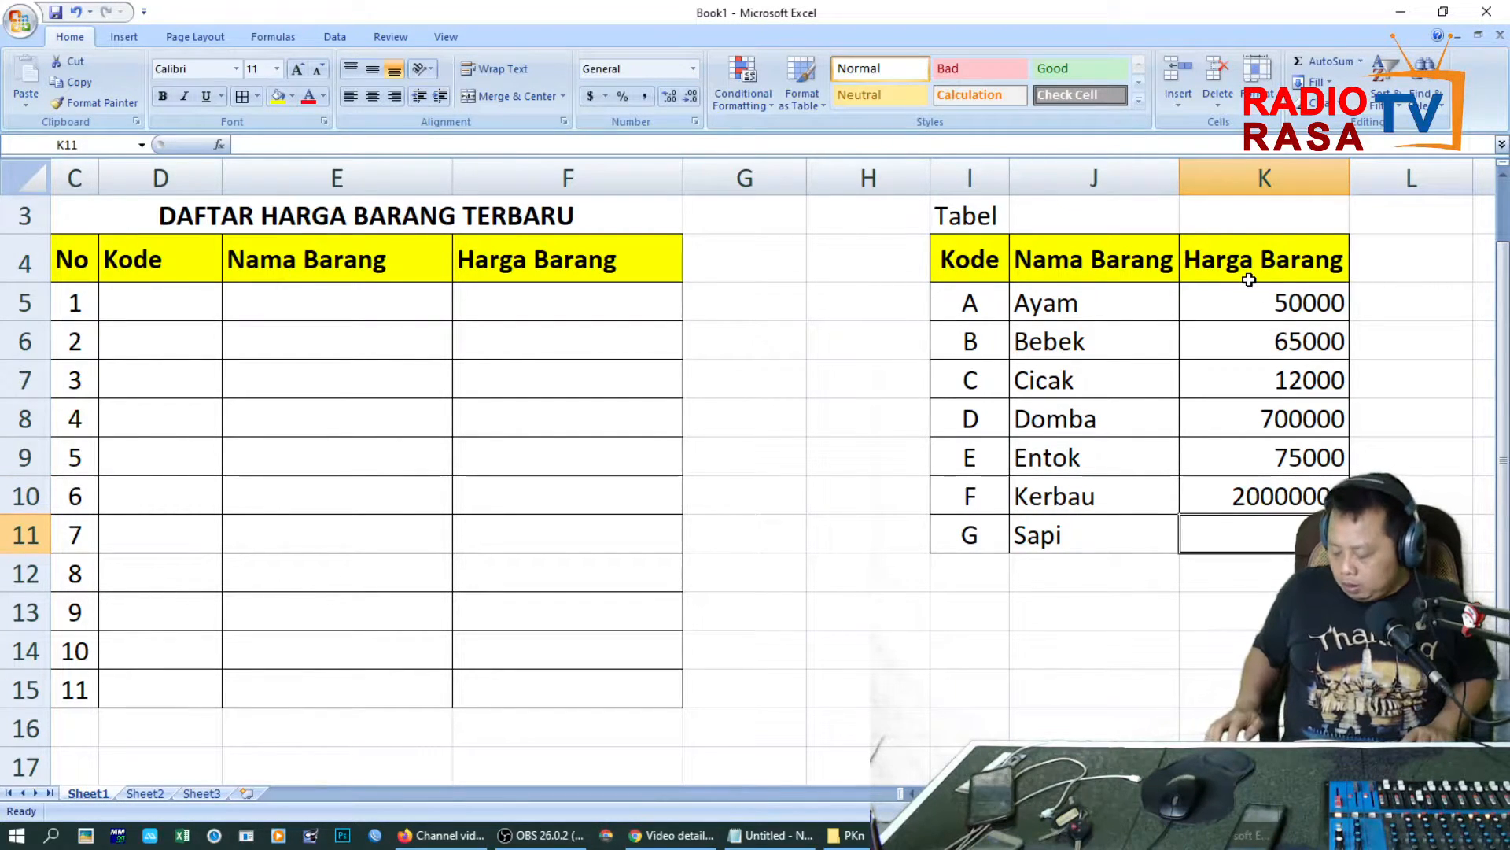
text(4)
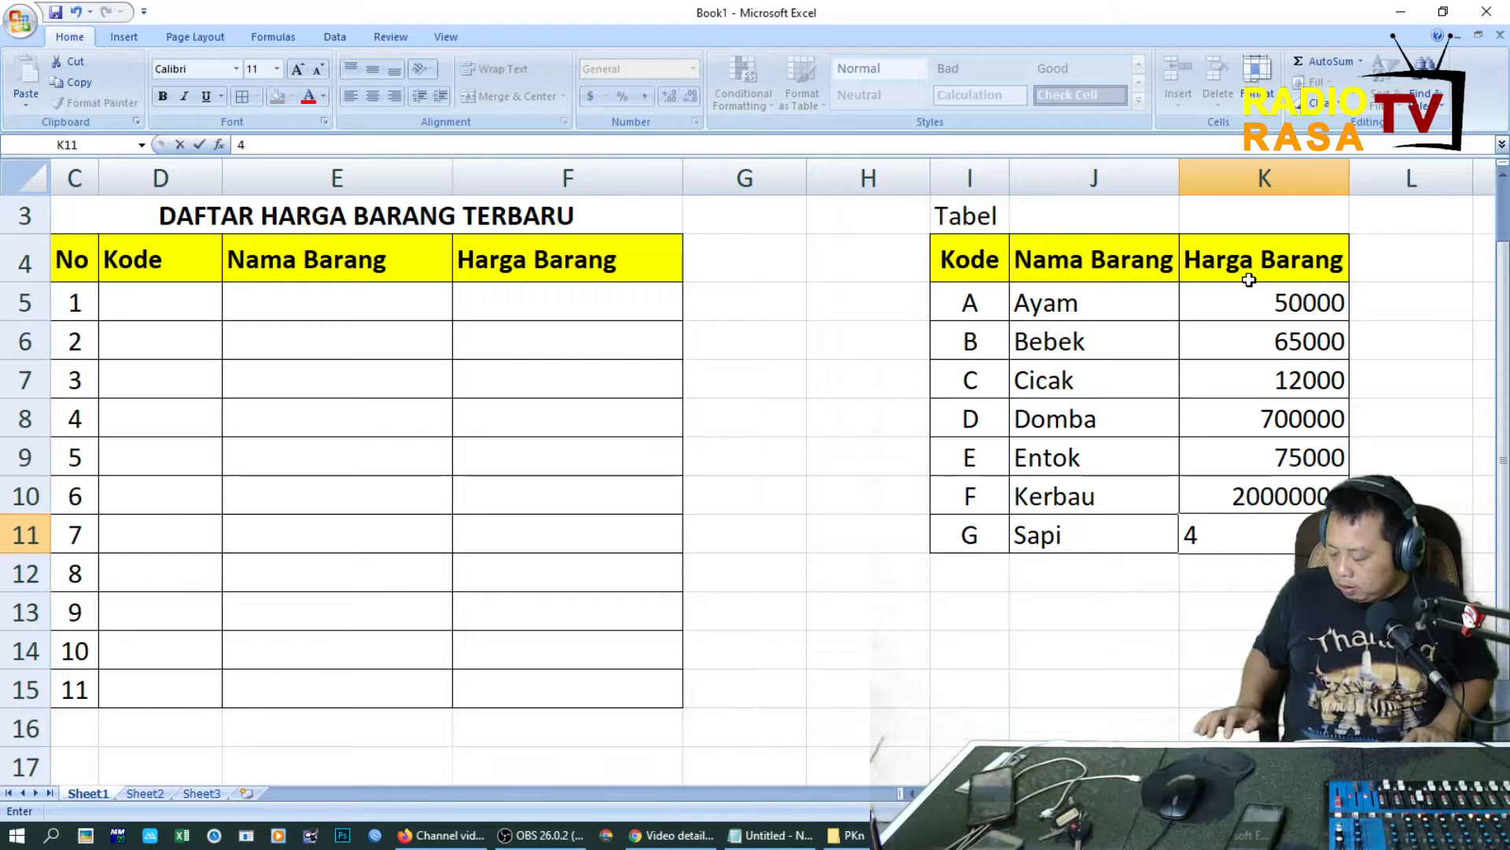
text(20000)
key(Return)
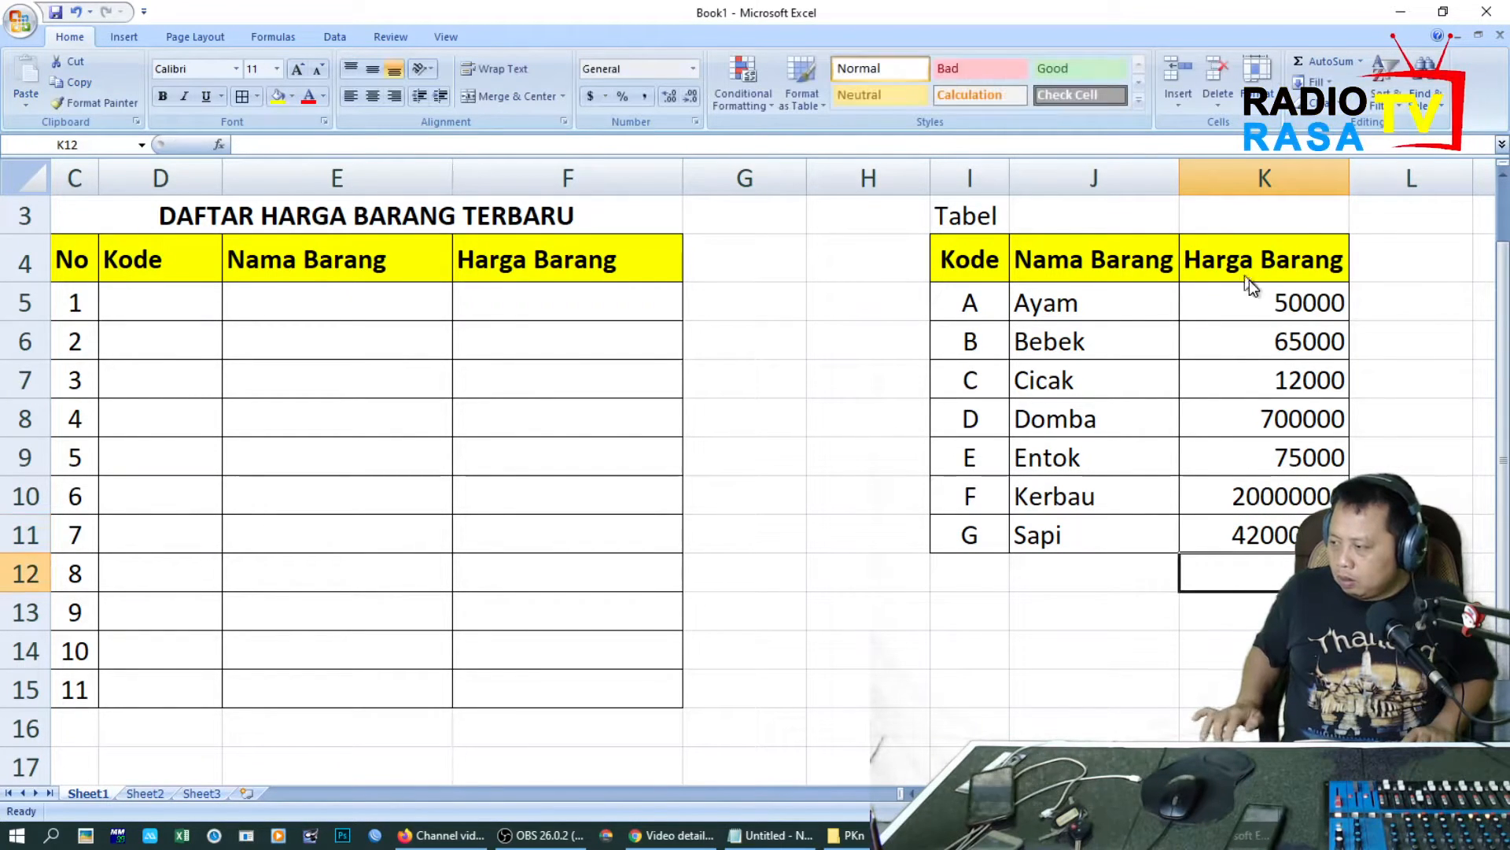
Step: Format the prices in K5:K11 in comma style with no decimal places
click(1294, 303)
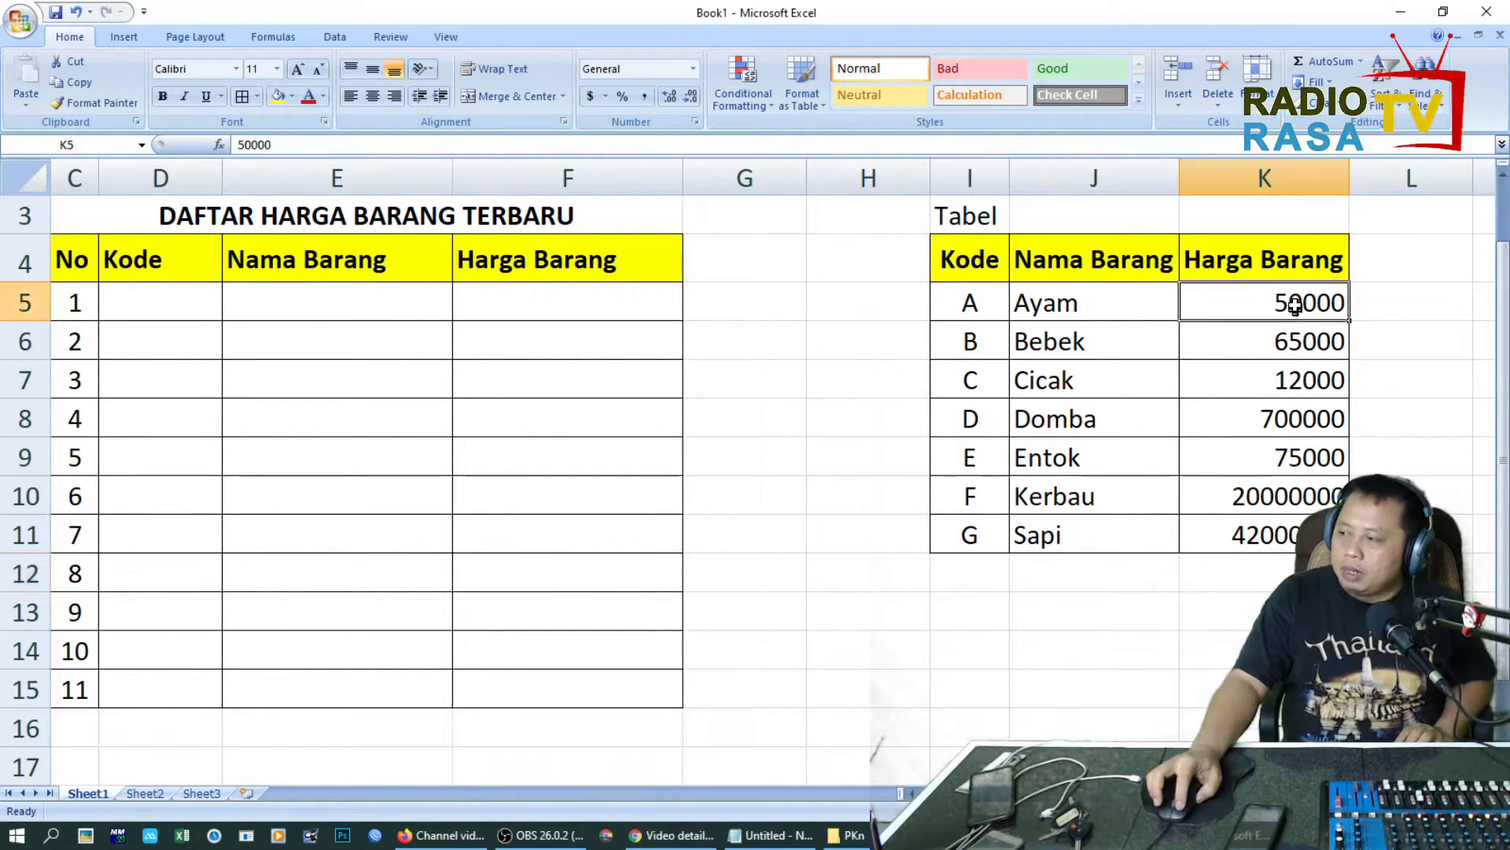
shift+click(1279, 518)
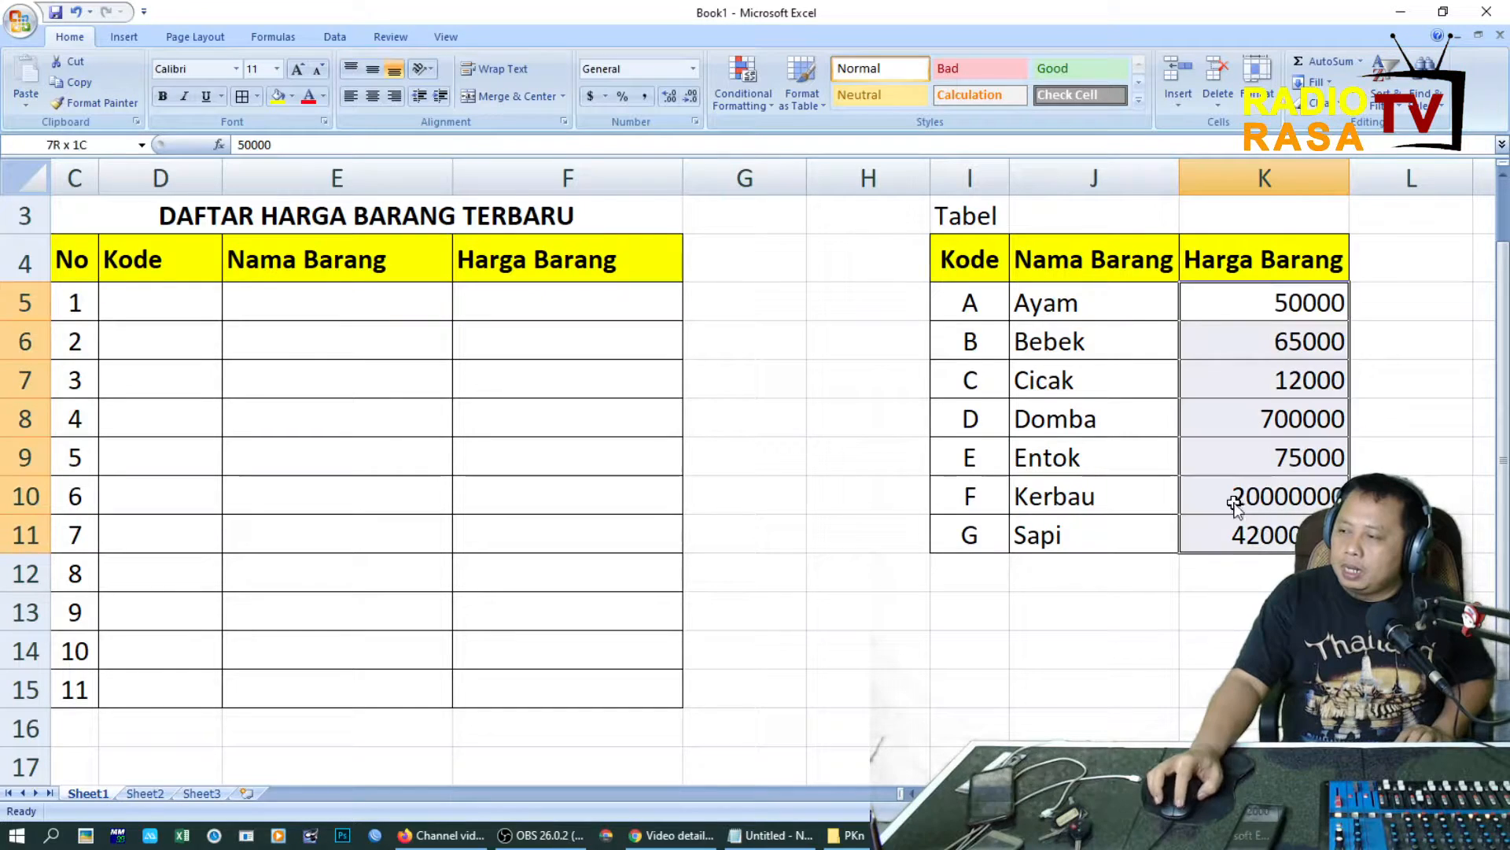
click(646, 101)
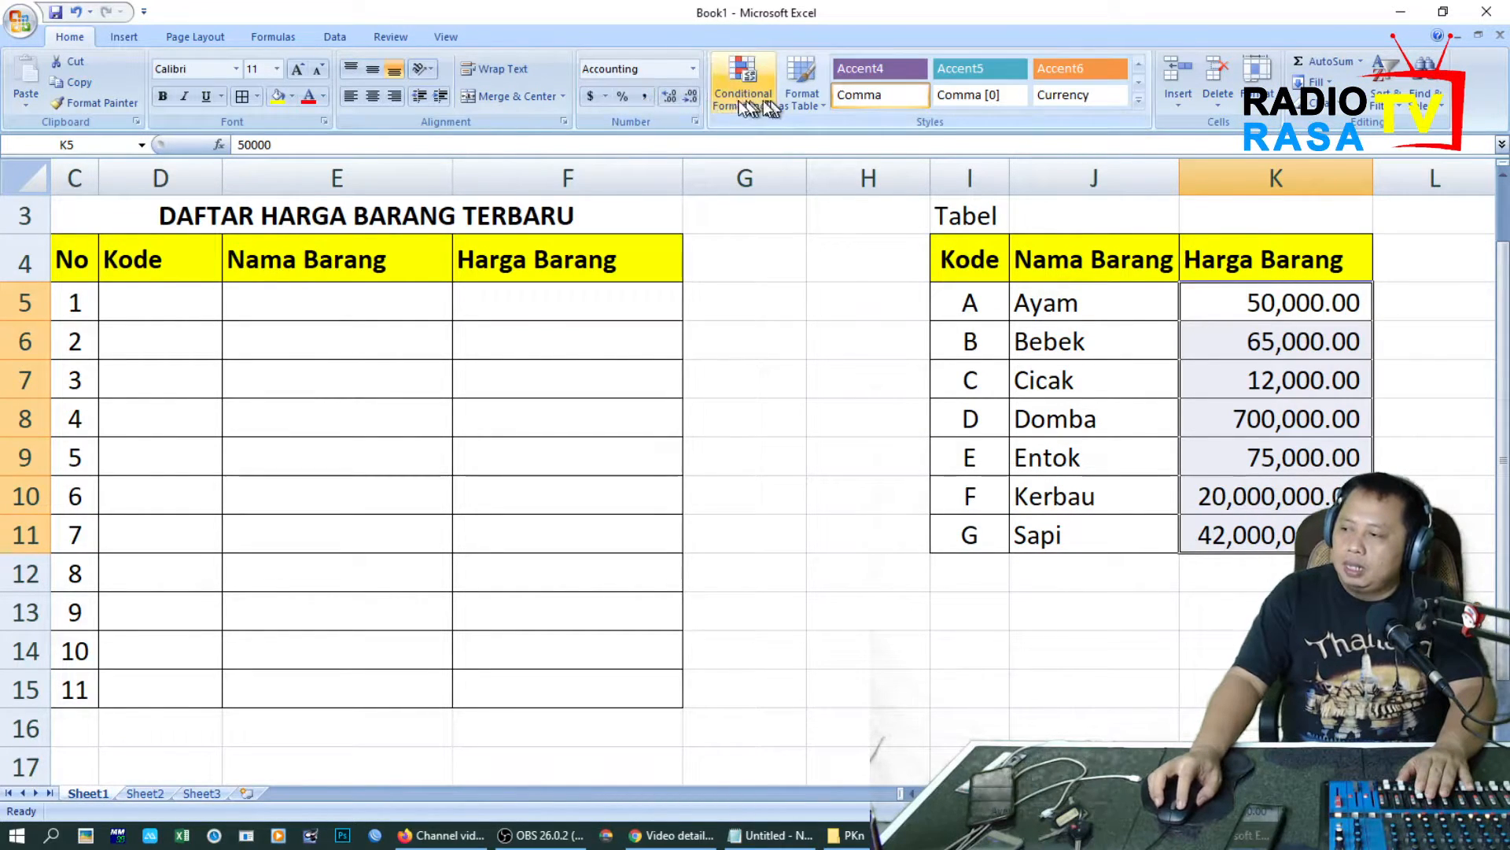
click(692, 102)
click(692, 102)
click(1157, 684)
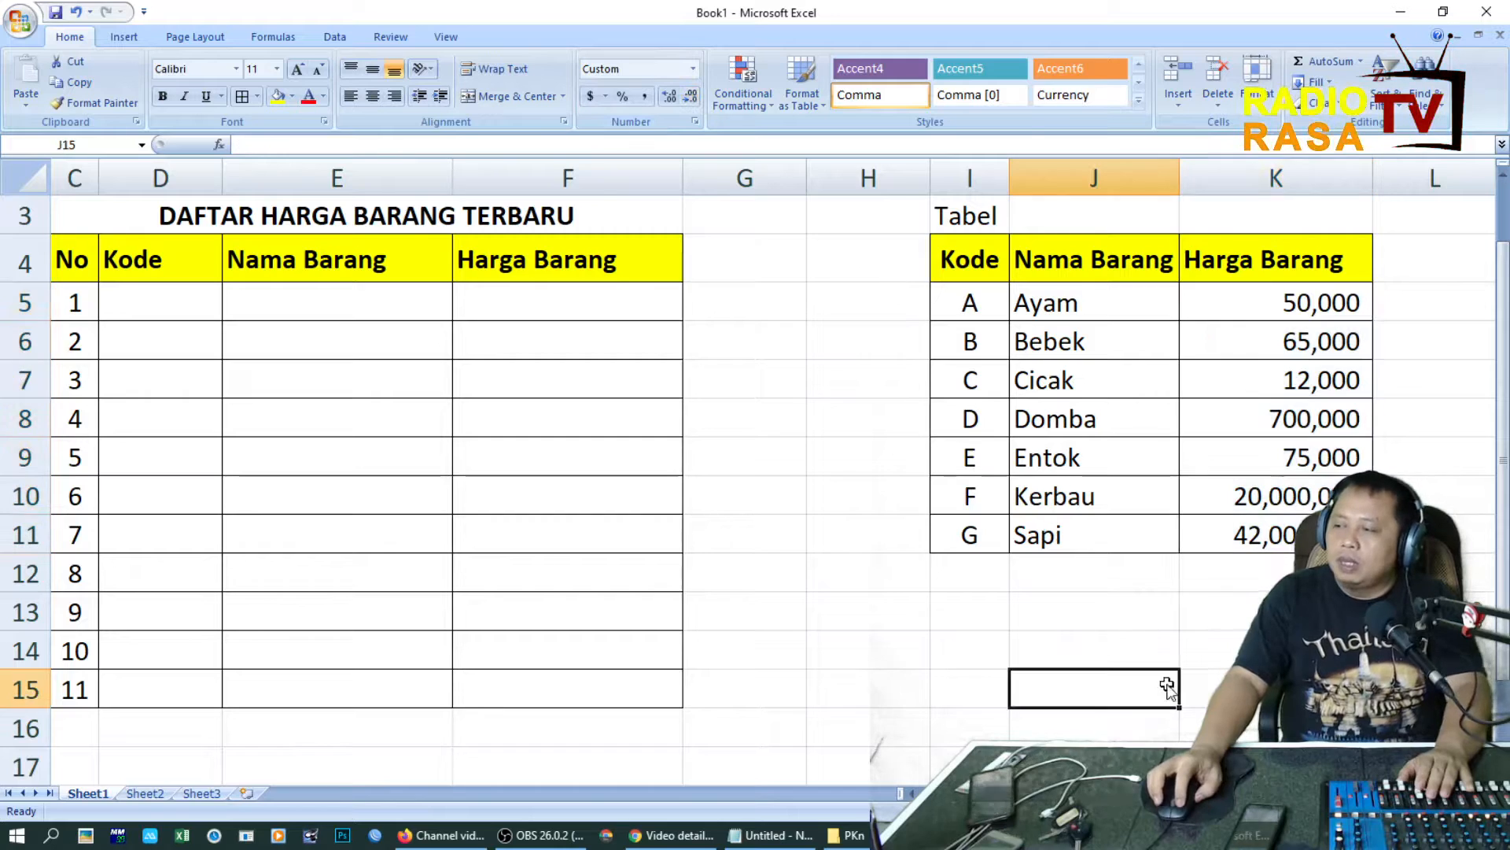
Step: Enter the lowercase codes a, c, e, d, b, c, a, b, e, g and f down D5:D15 under Kode in the main price list
click(191, 306)
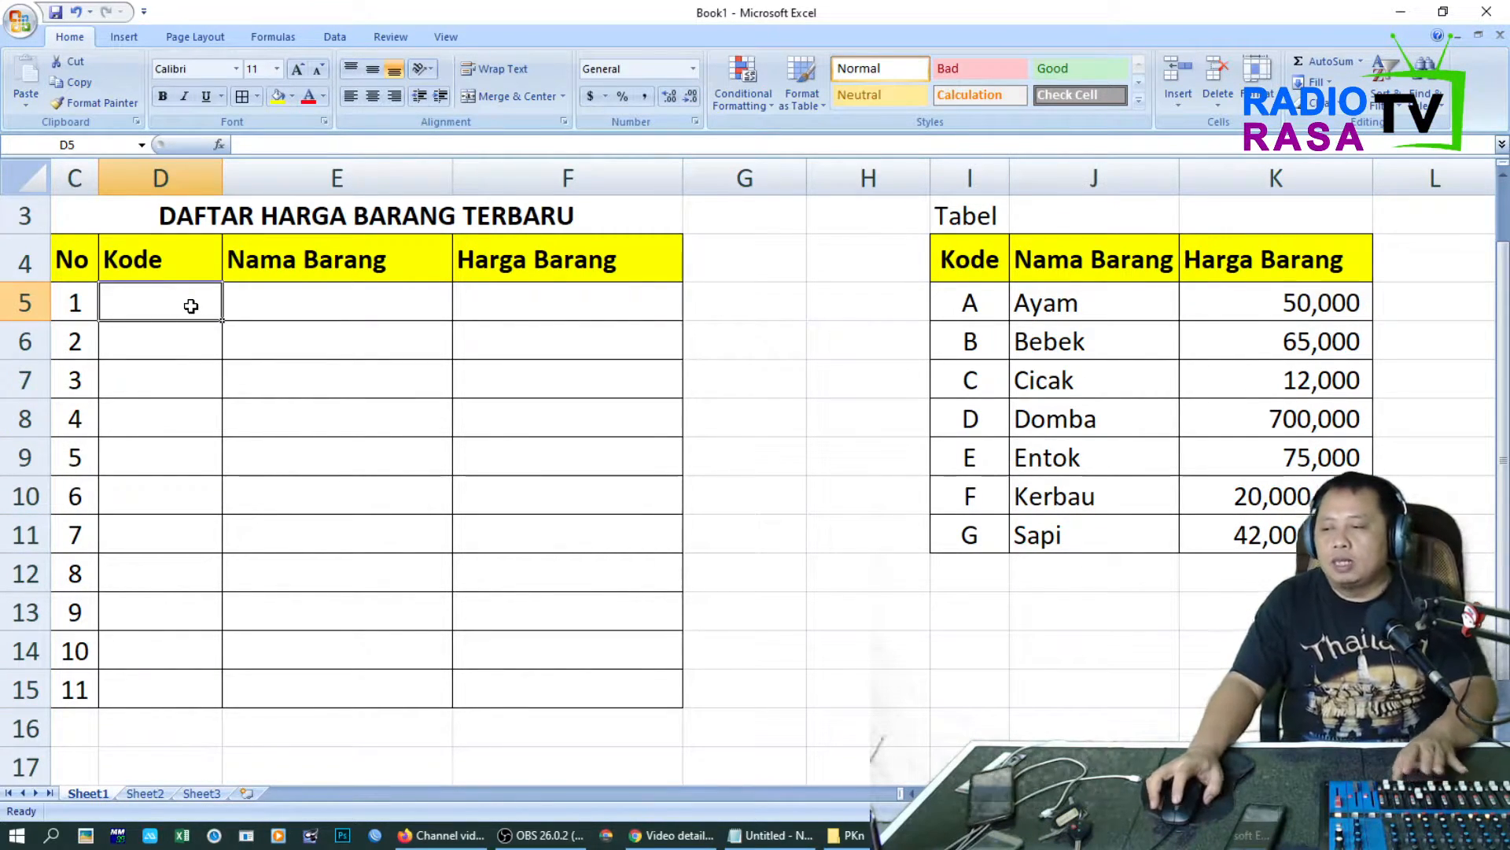
click(192, 343)
click(184, 305)
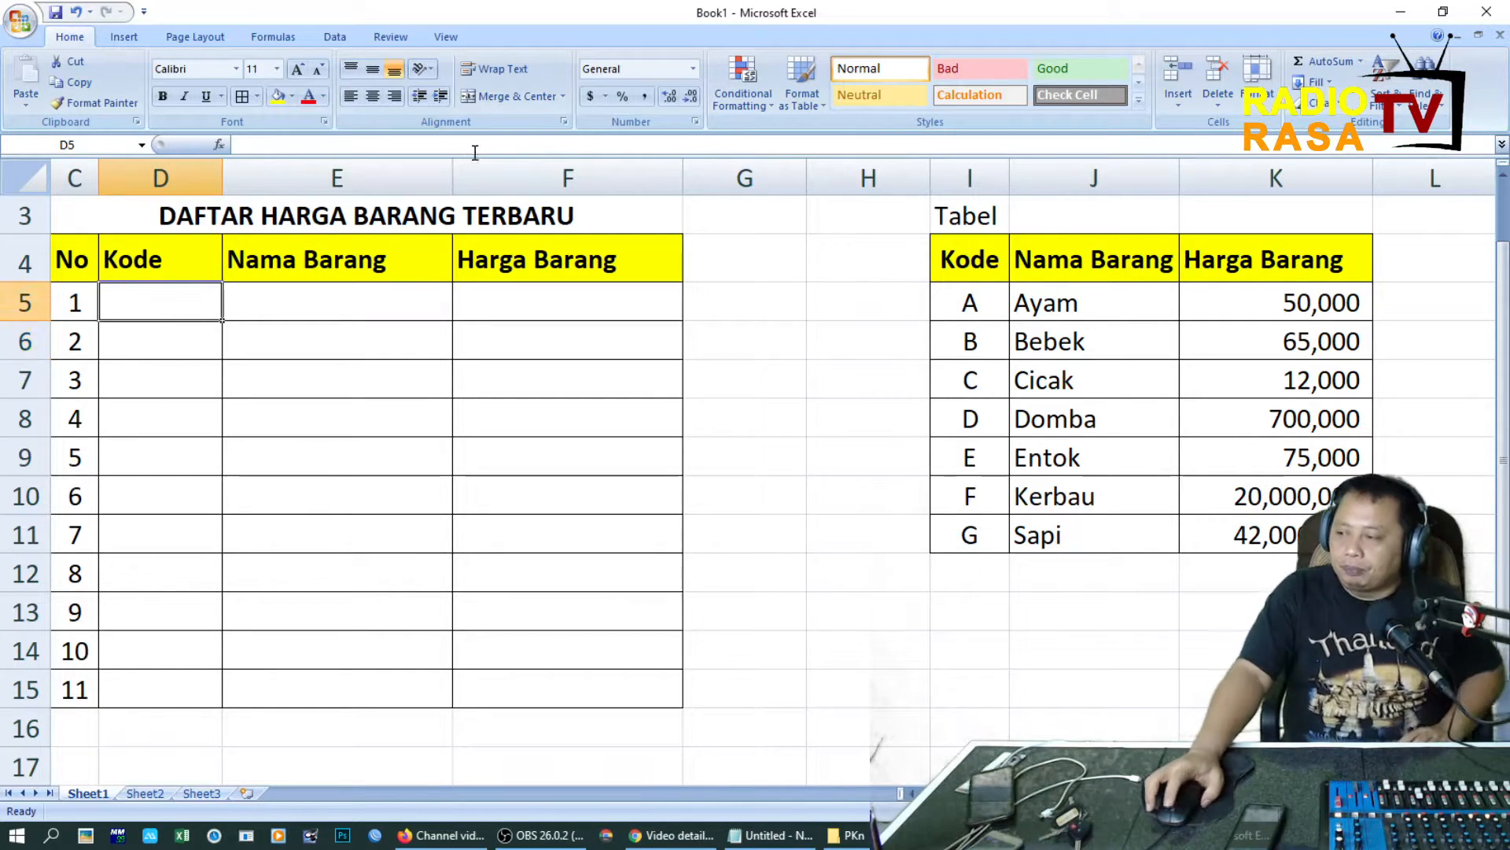
text(a)
key(Return)
text(c)
key(Return)
text(e)
key(Return)
text(d)
key(Return)
text(b)
key(Return)
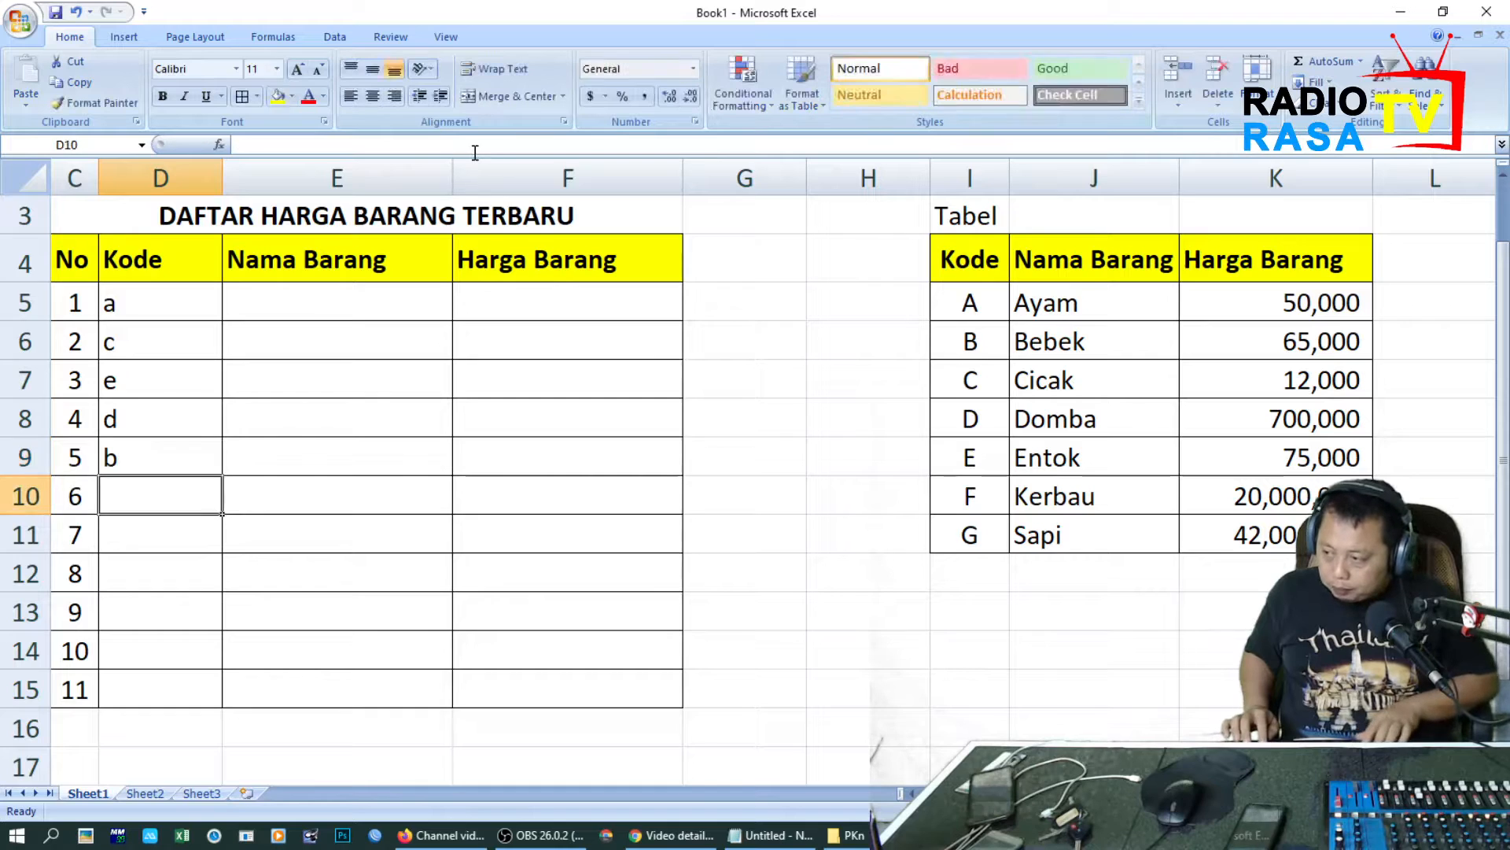
text(c)
key(Return)
text(a)
key(Return)
text(b)
key(Return)
text(e)
key(Return)
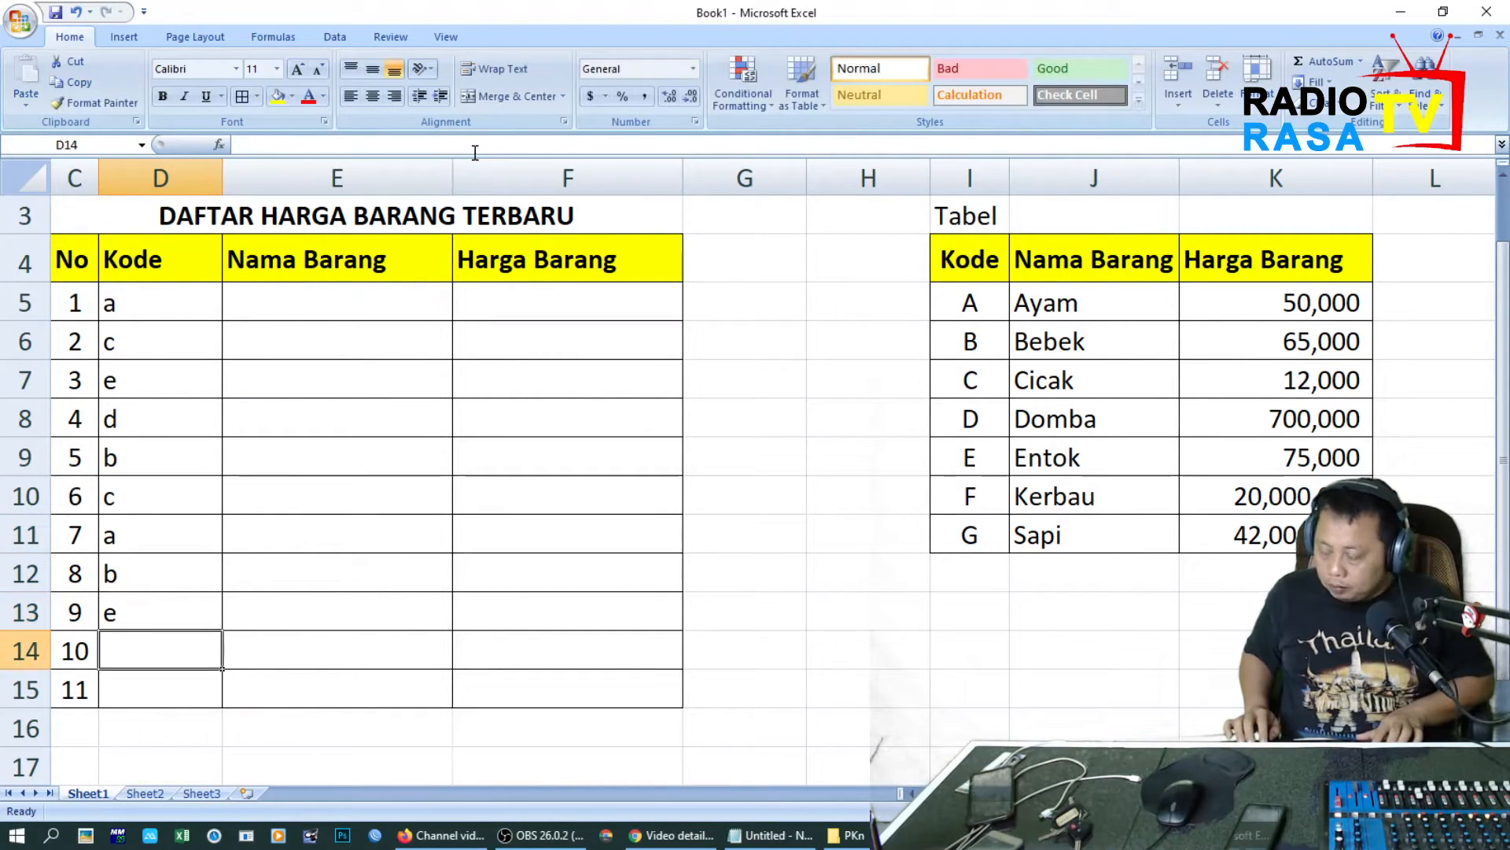
text(g)
key(Return)
text(f)
key(Return)
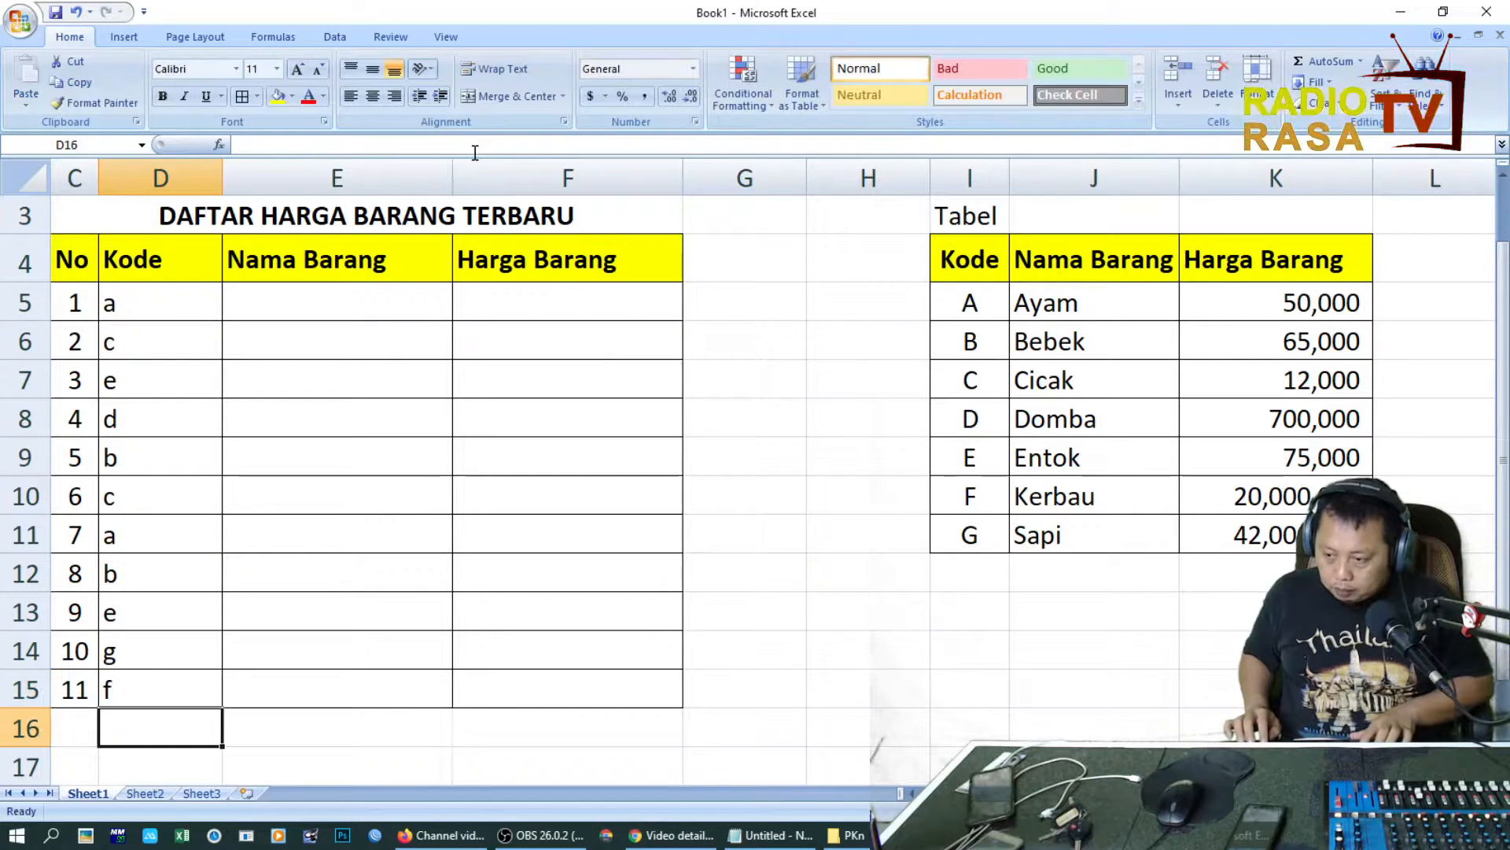
Step: Enter =VLOOKUP(D5,$I$4:$K$11,2,0) in E5 to return the item name for the first code from the reference table
key(Up)
key(Up)
click(317, 296)
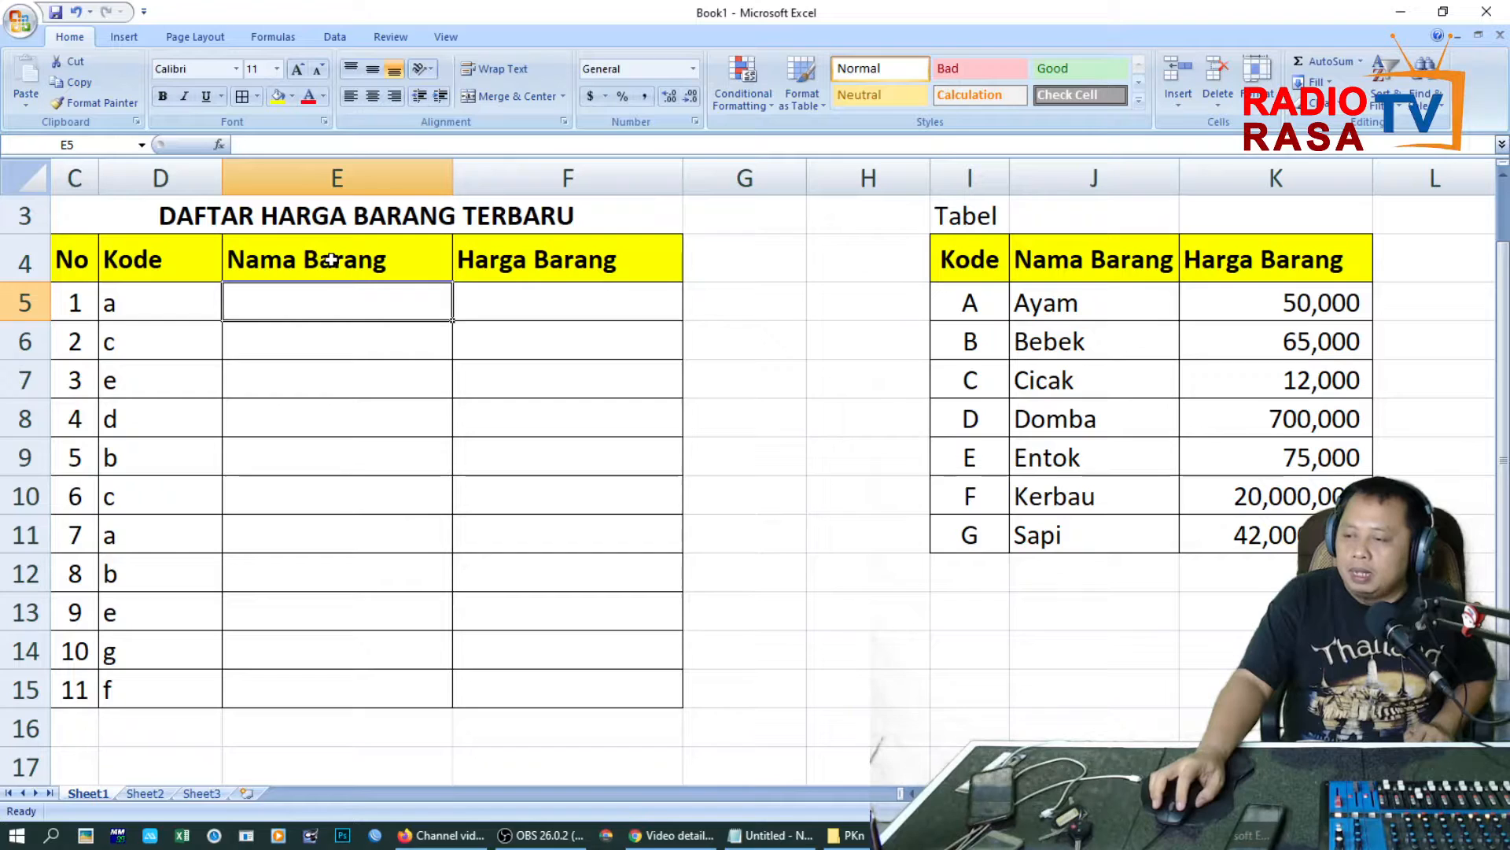
click(126, 298)
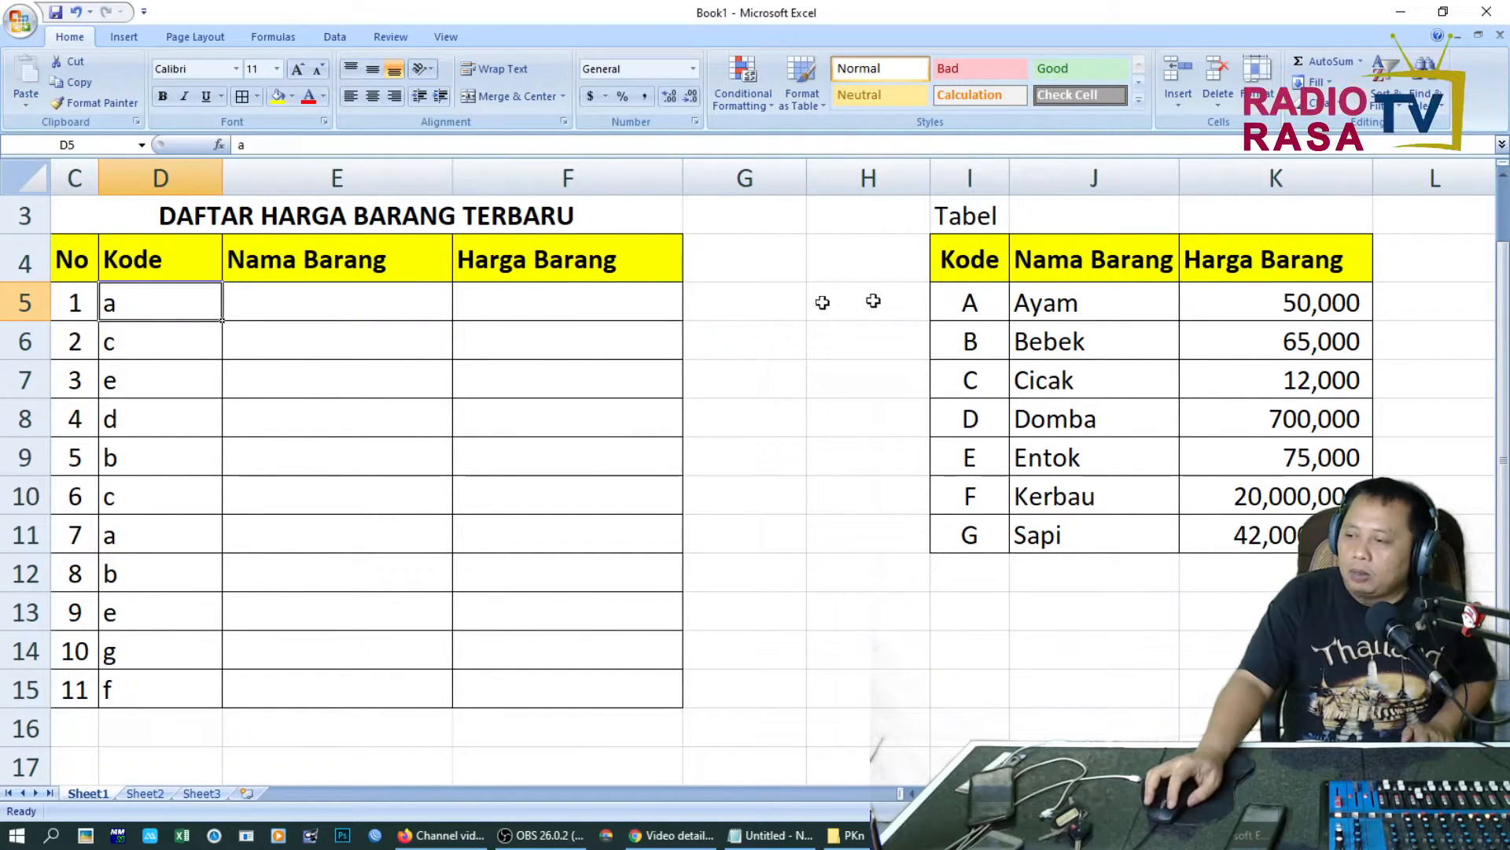
click(302, 310)
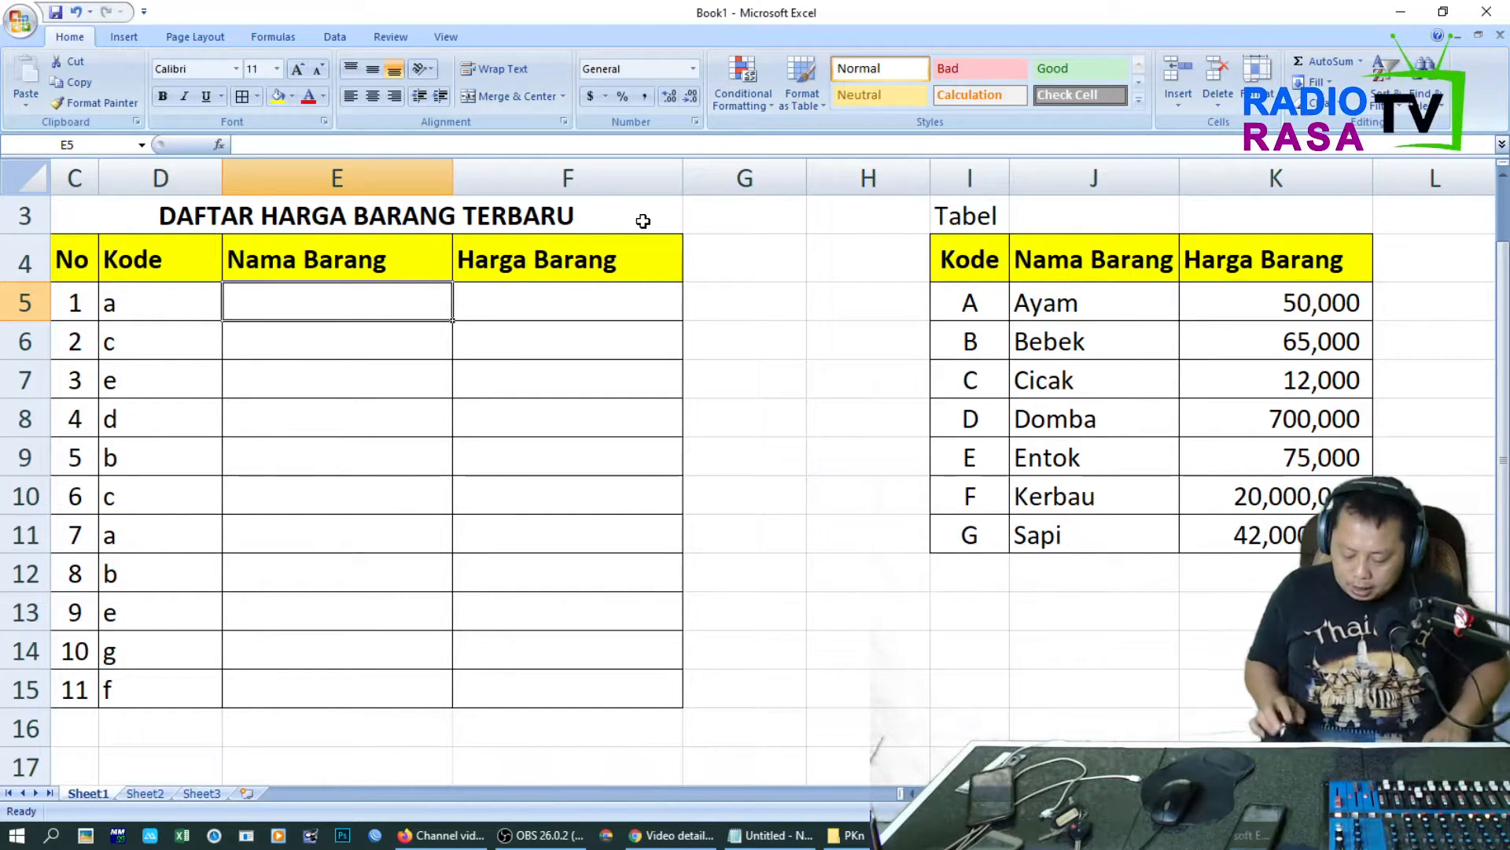
scroll(647, 393, up, 1)
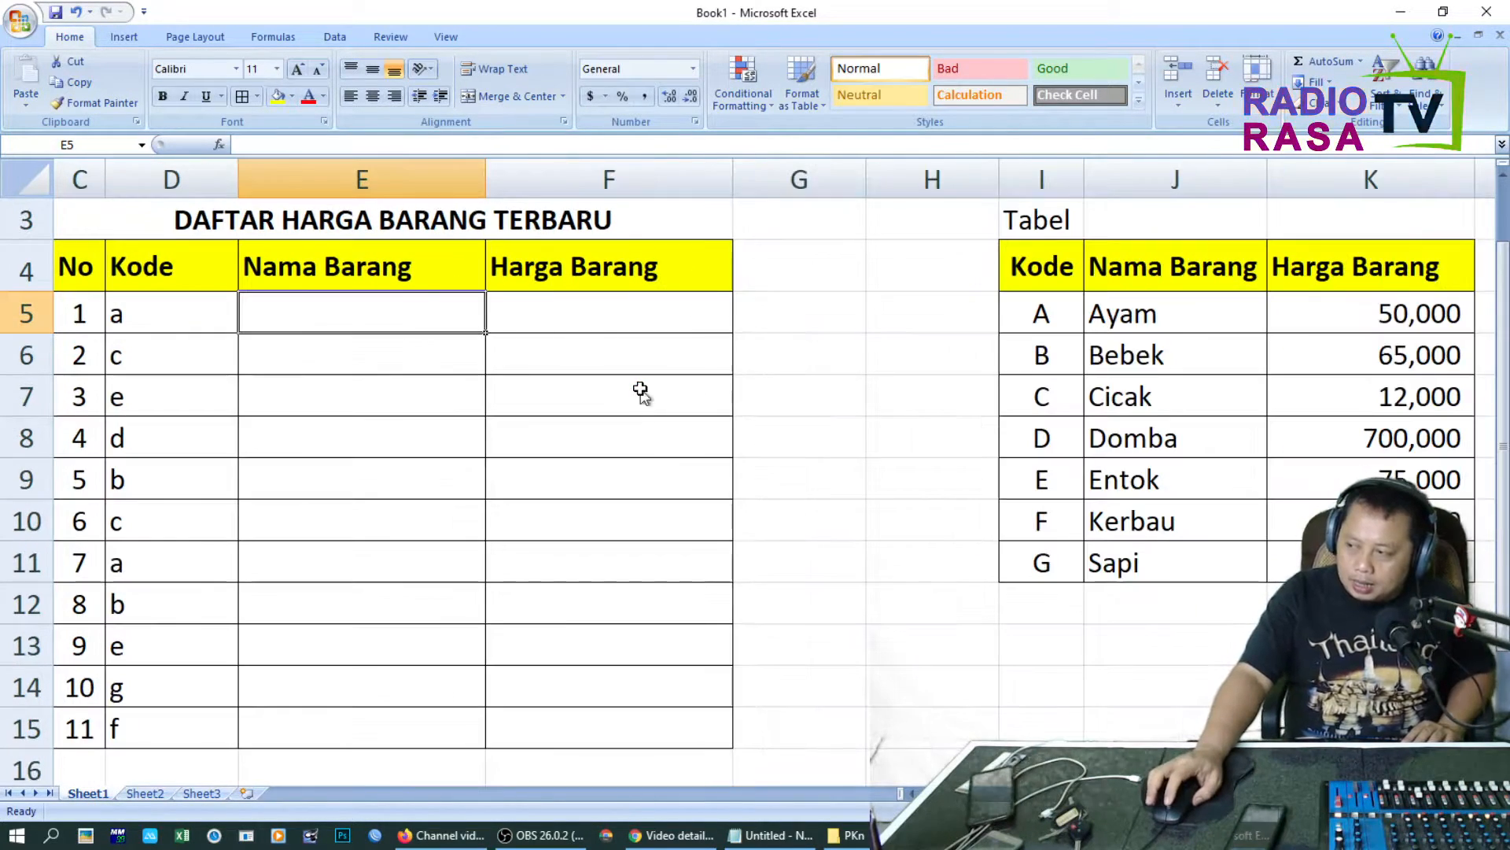
text(=)
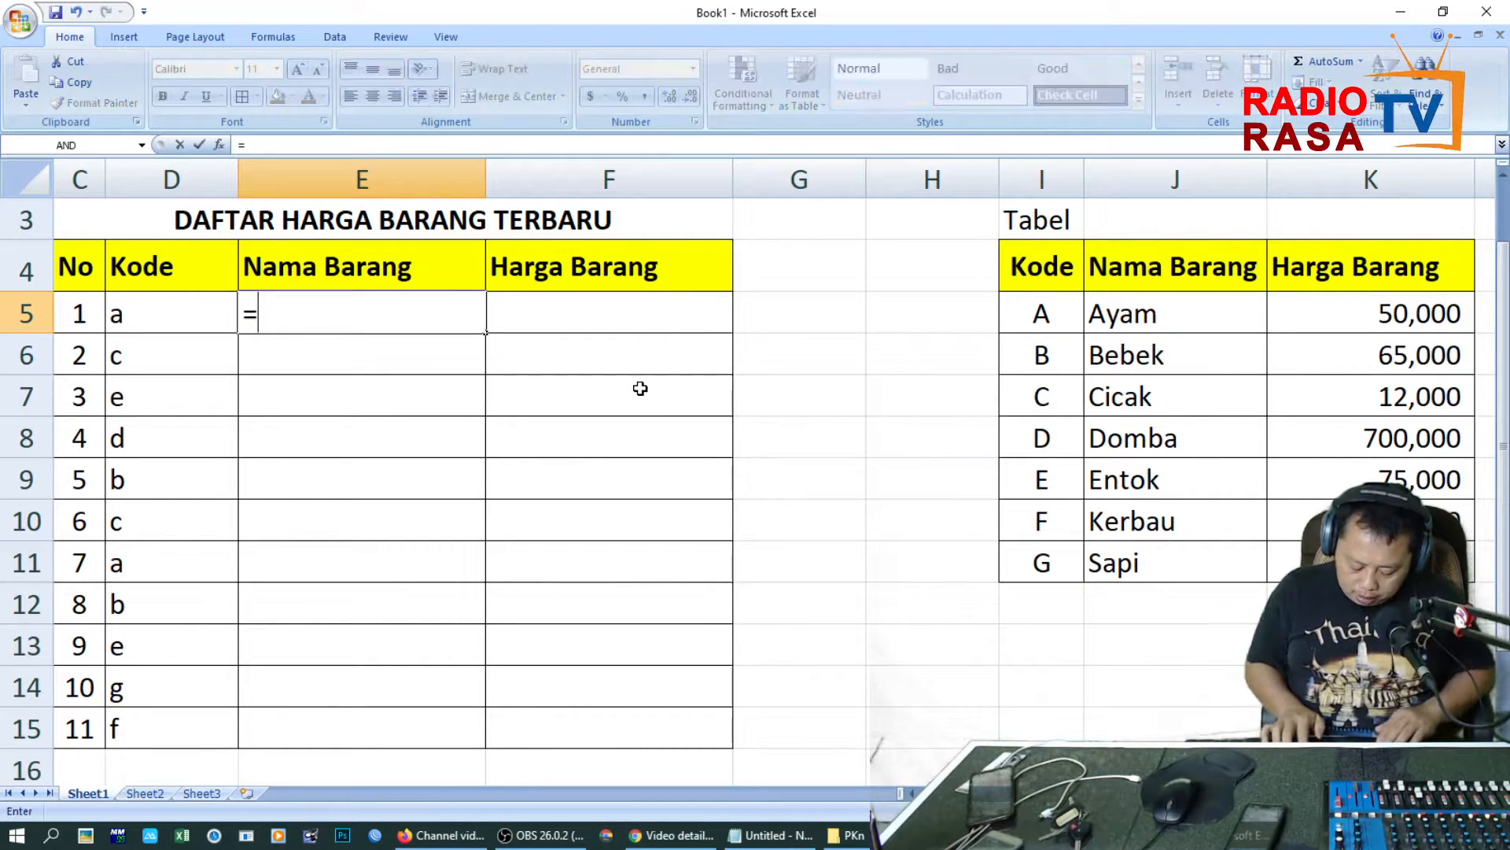
text(vlookup()
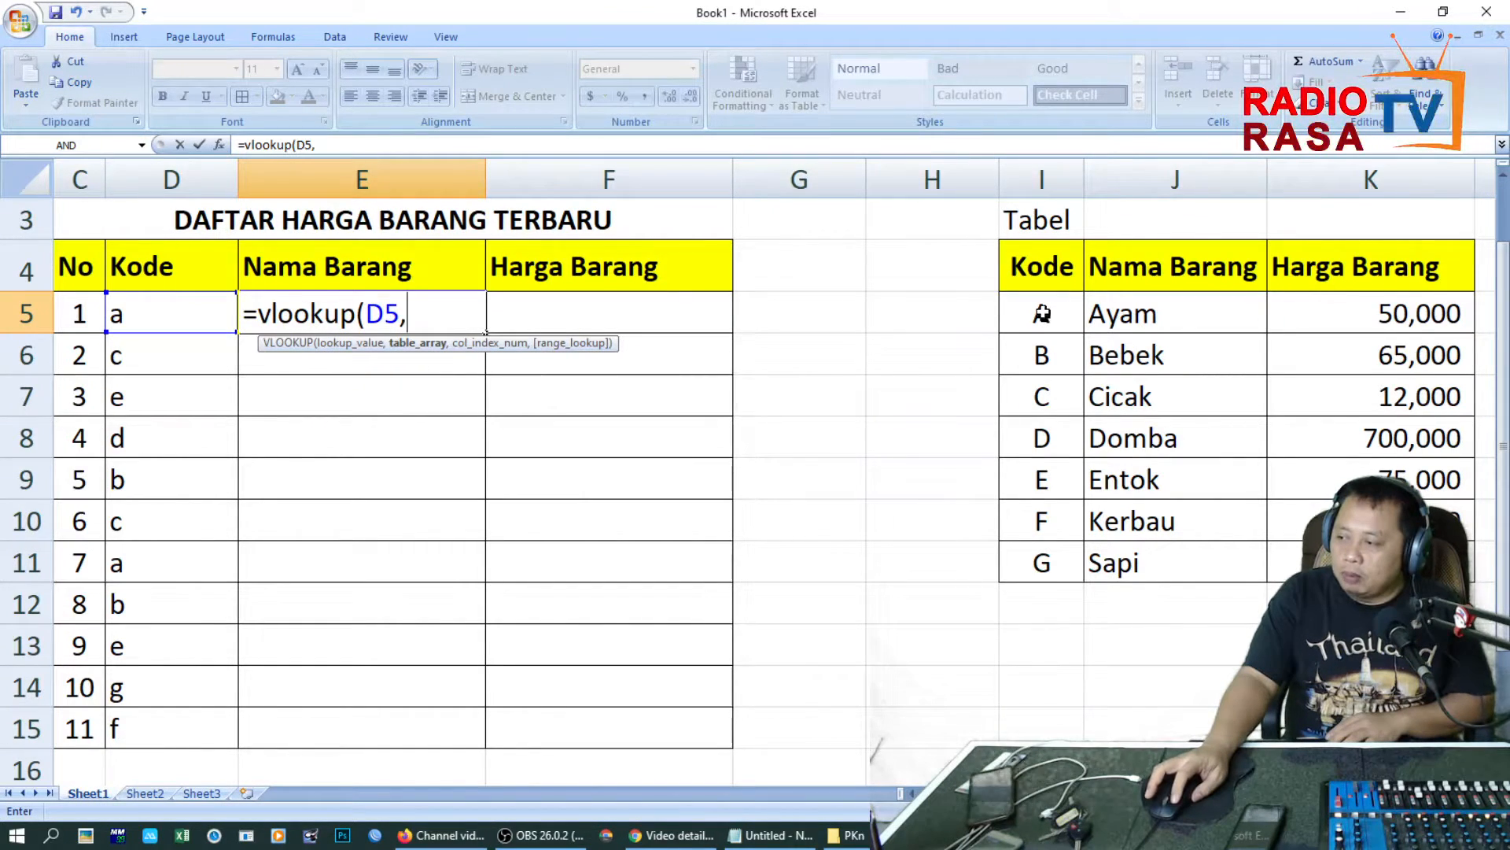
drag(1046, 319, 1337, 563)
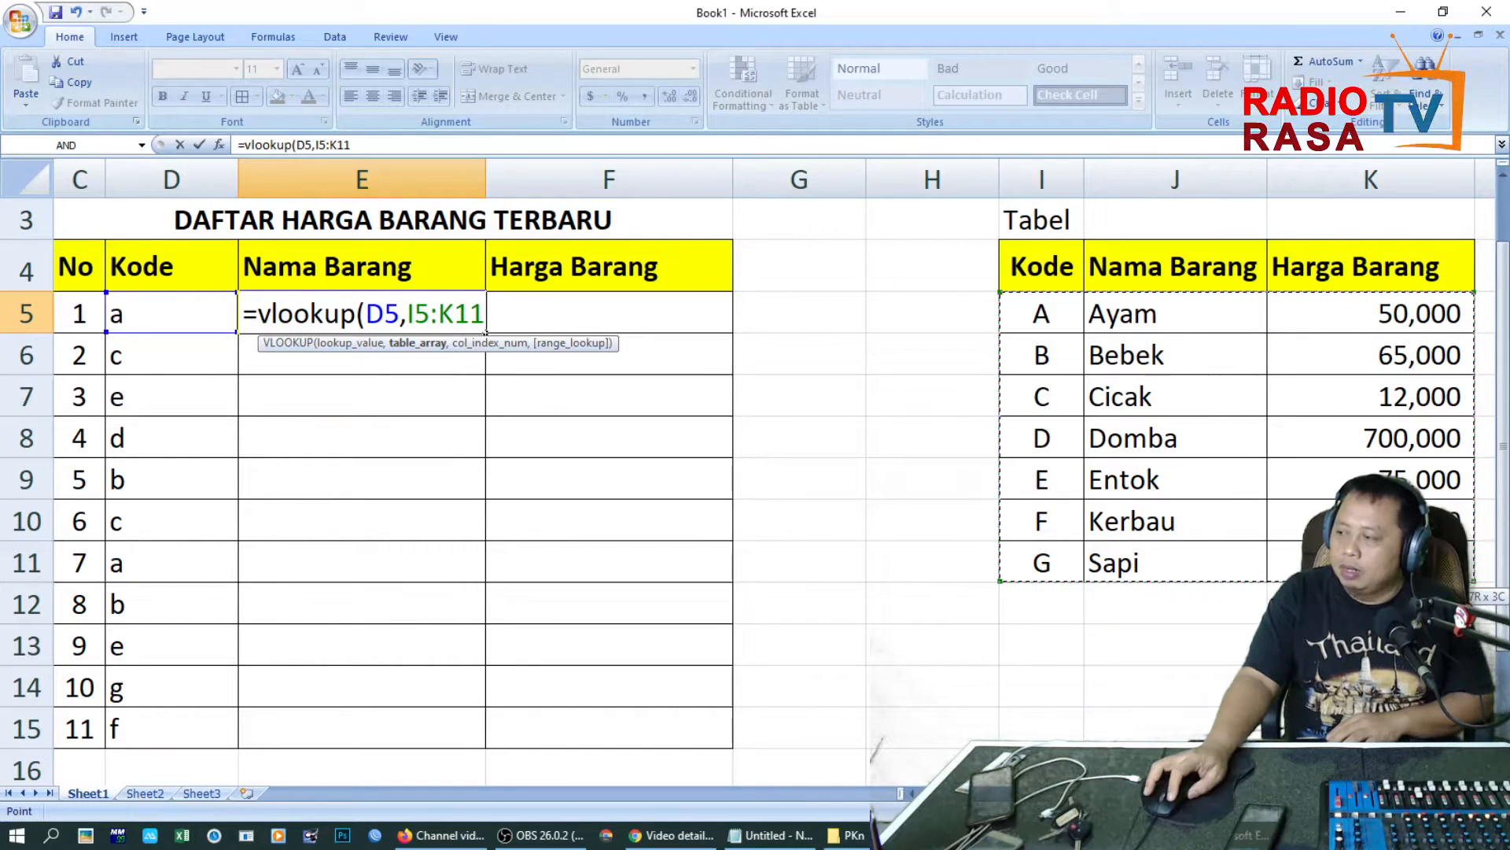
drag(1035, 246, 1333, 491)
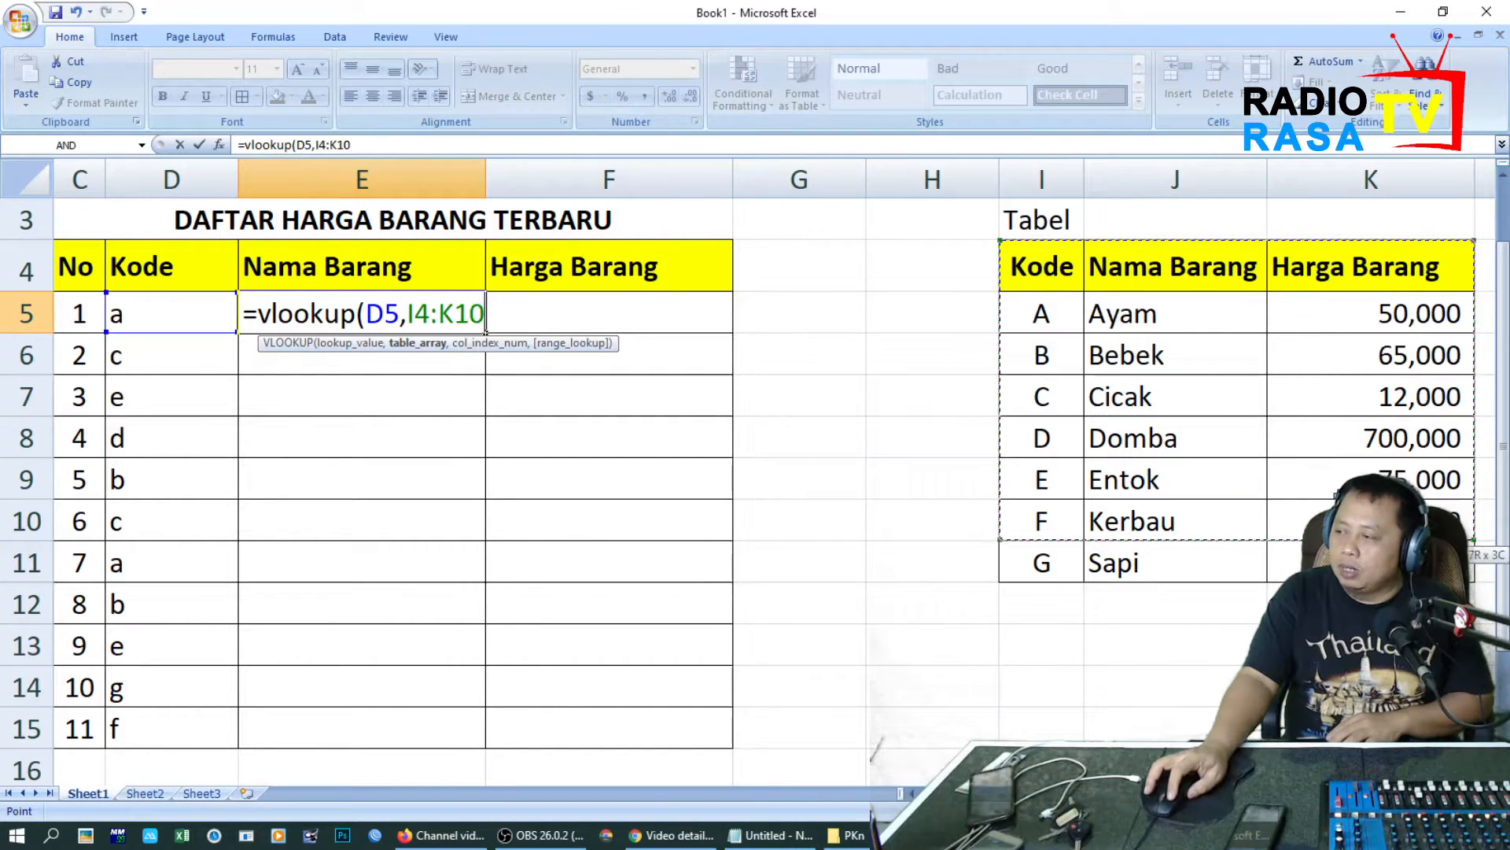
drag(1369, 562, 1368, 563)
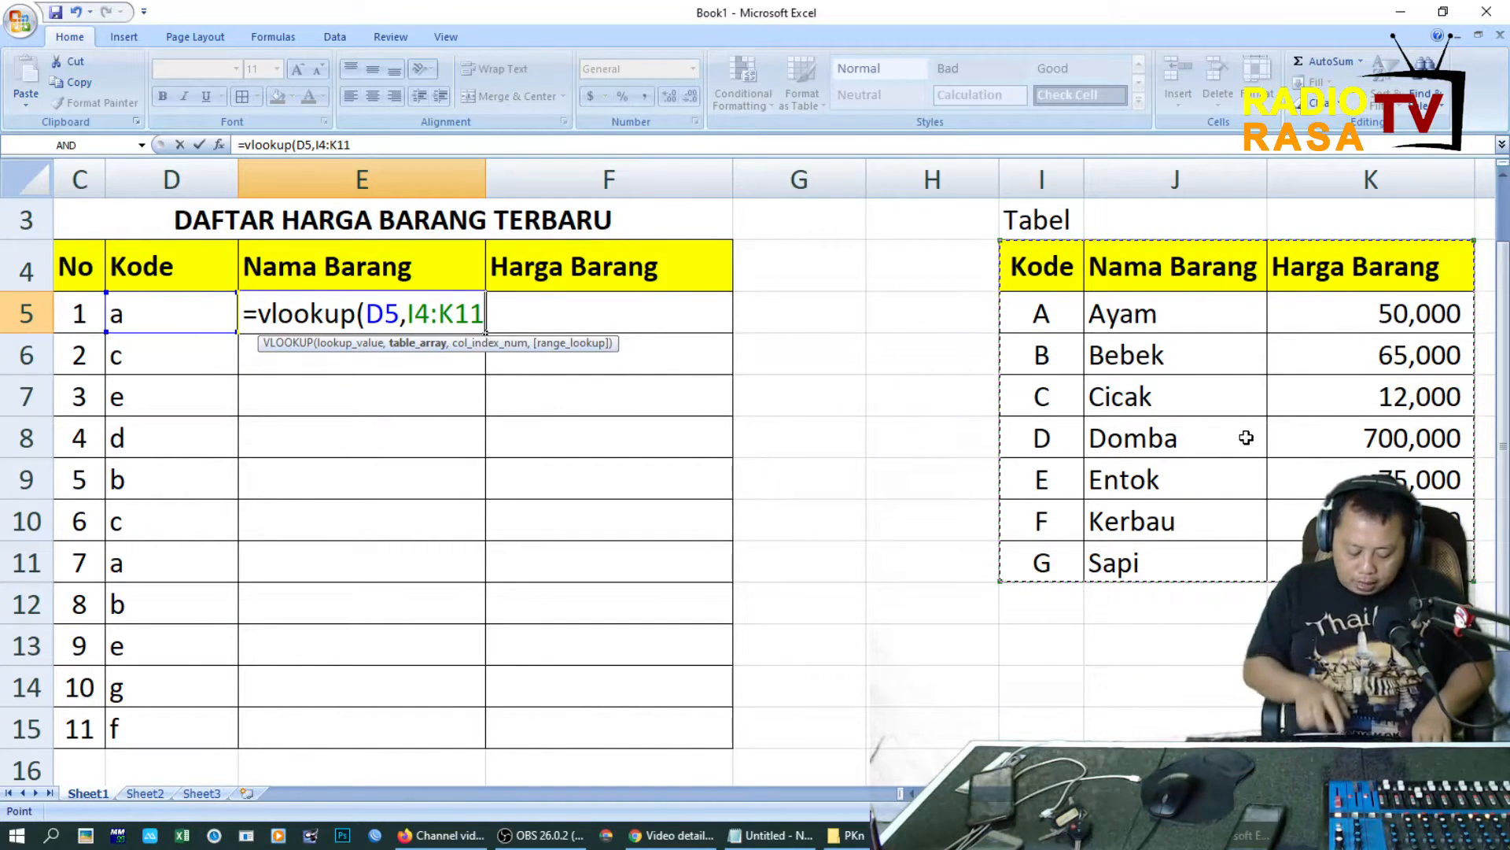
key(F4)
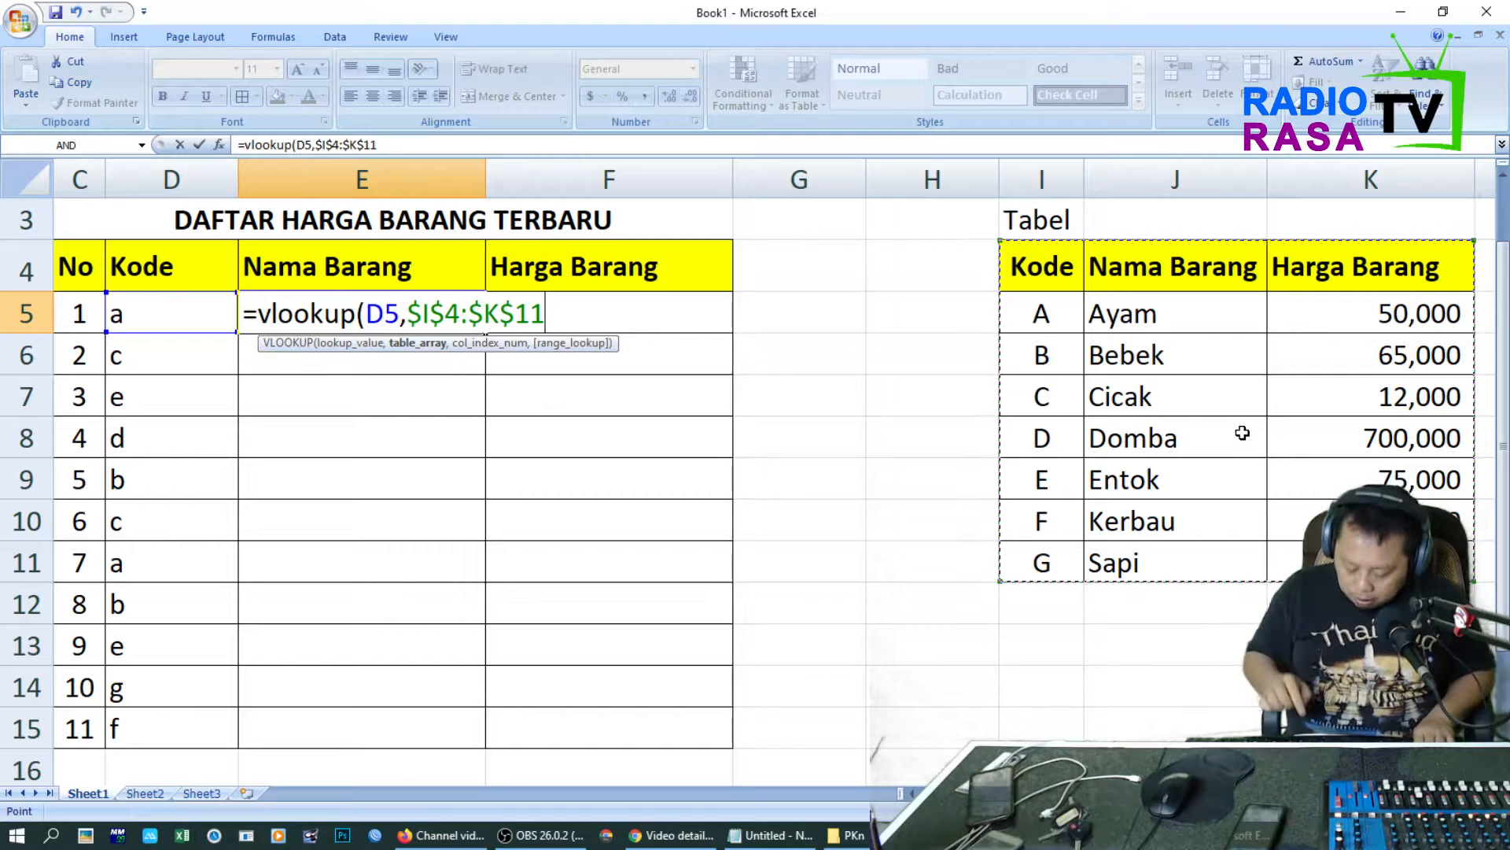
text(,2)
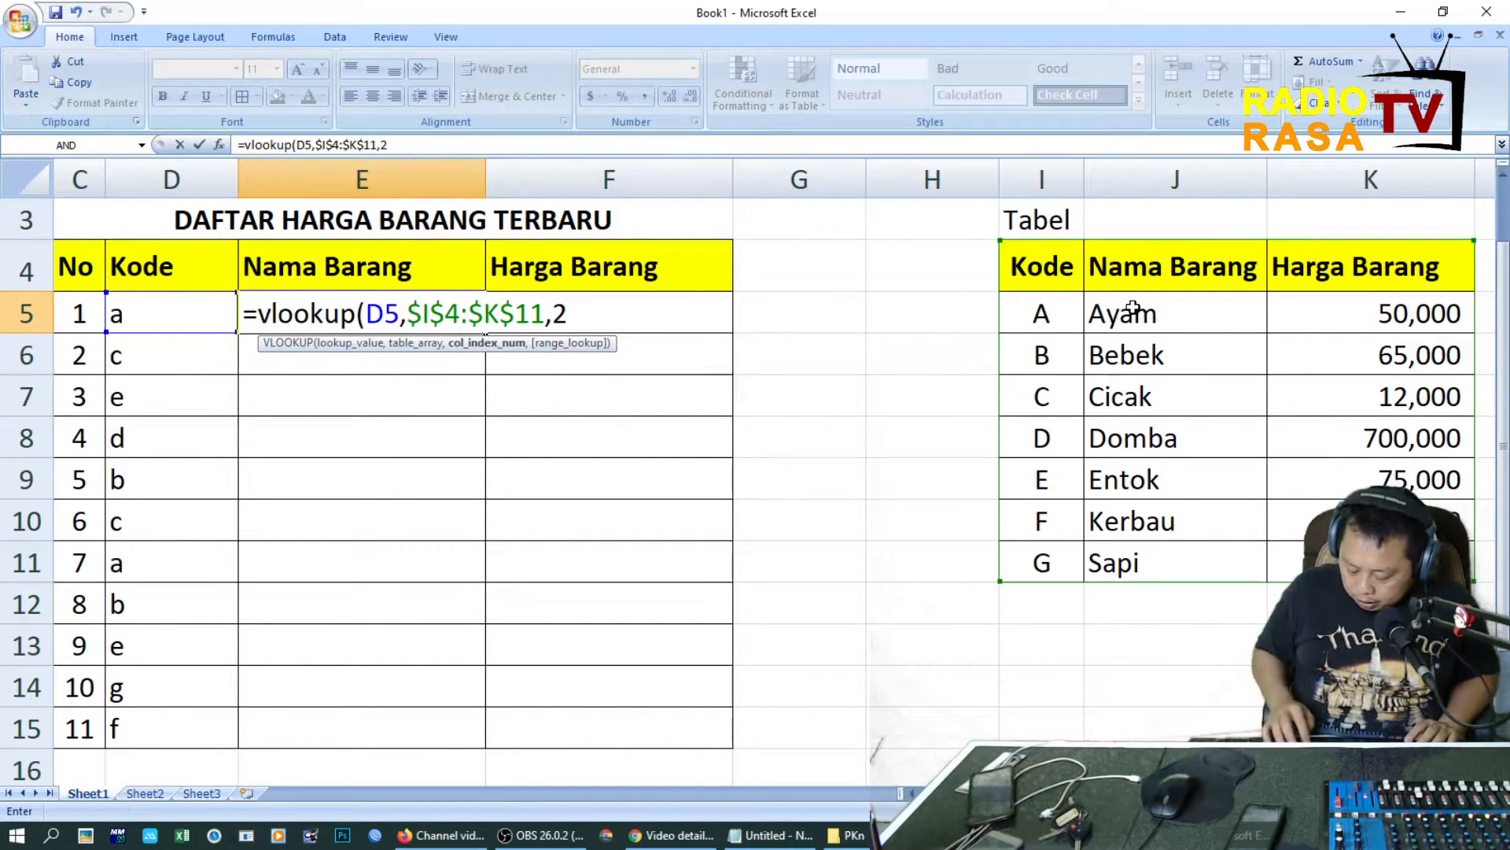
text(,)
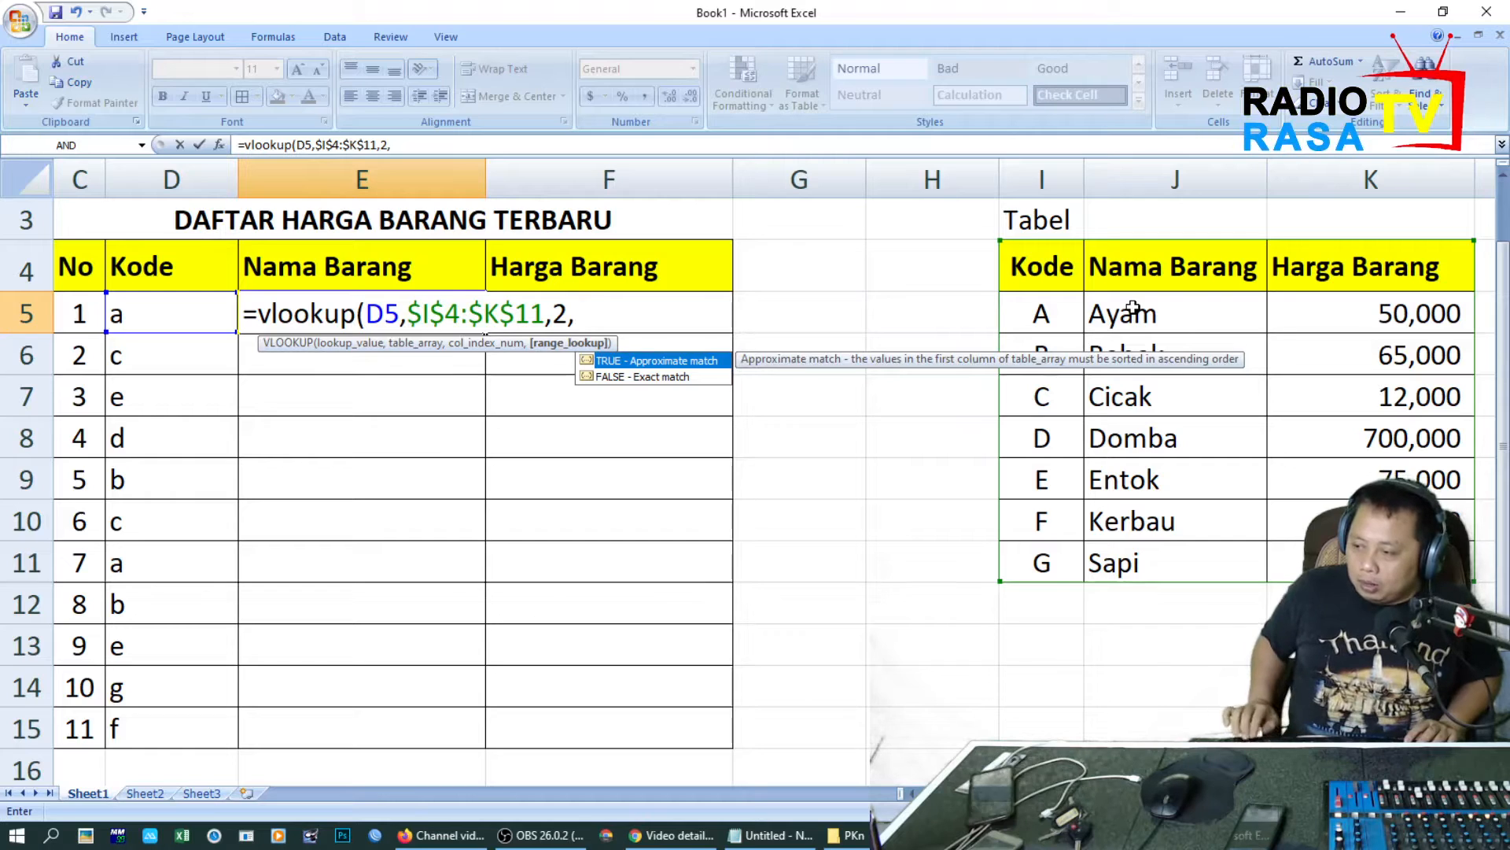
text(0))
key(Return)
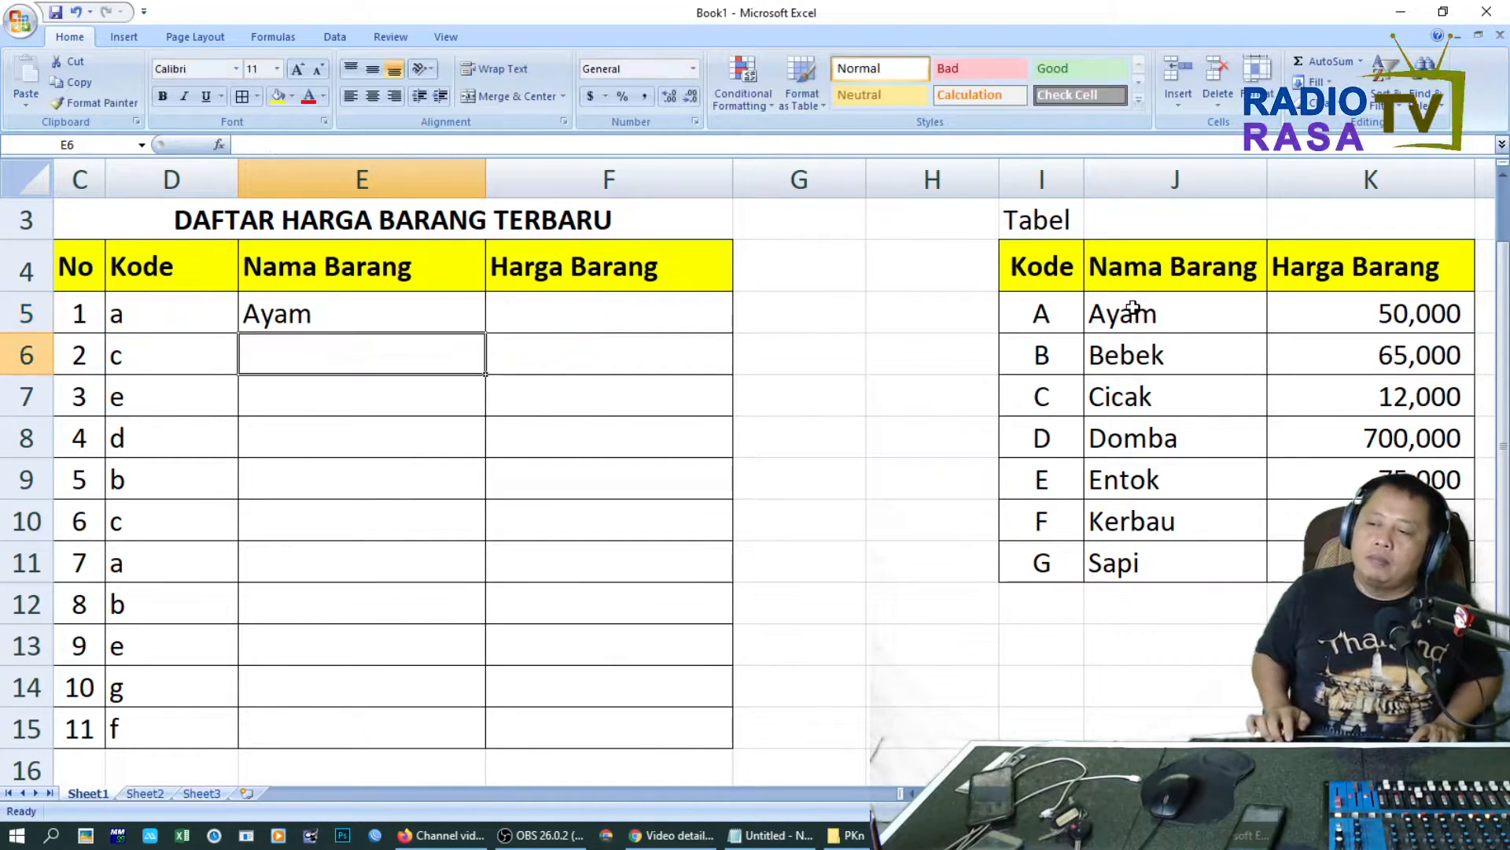
Step: Copy the item name lookup formula from E5 down through E15 under Nama Barang
key(Up)
key(ctrl+c)
key(shift+Down)
key(shift+Down)
key(shift+Down)
key(shift+Down)
key(shift+Down)
key(shift+Down)
key(shift+Down)
key(shift+Down)
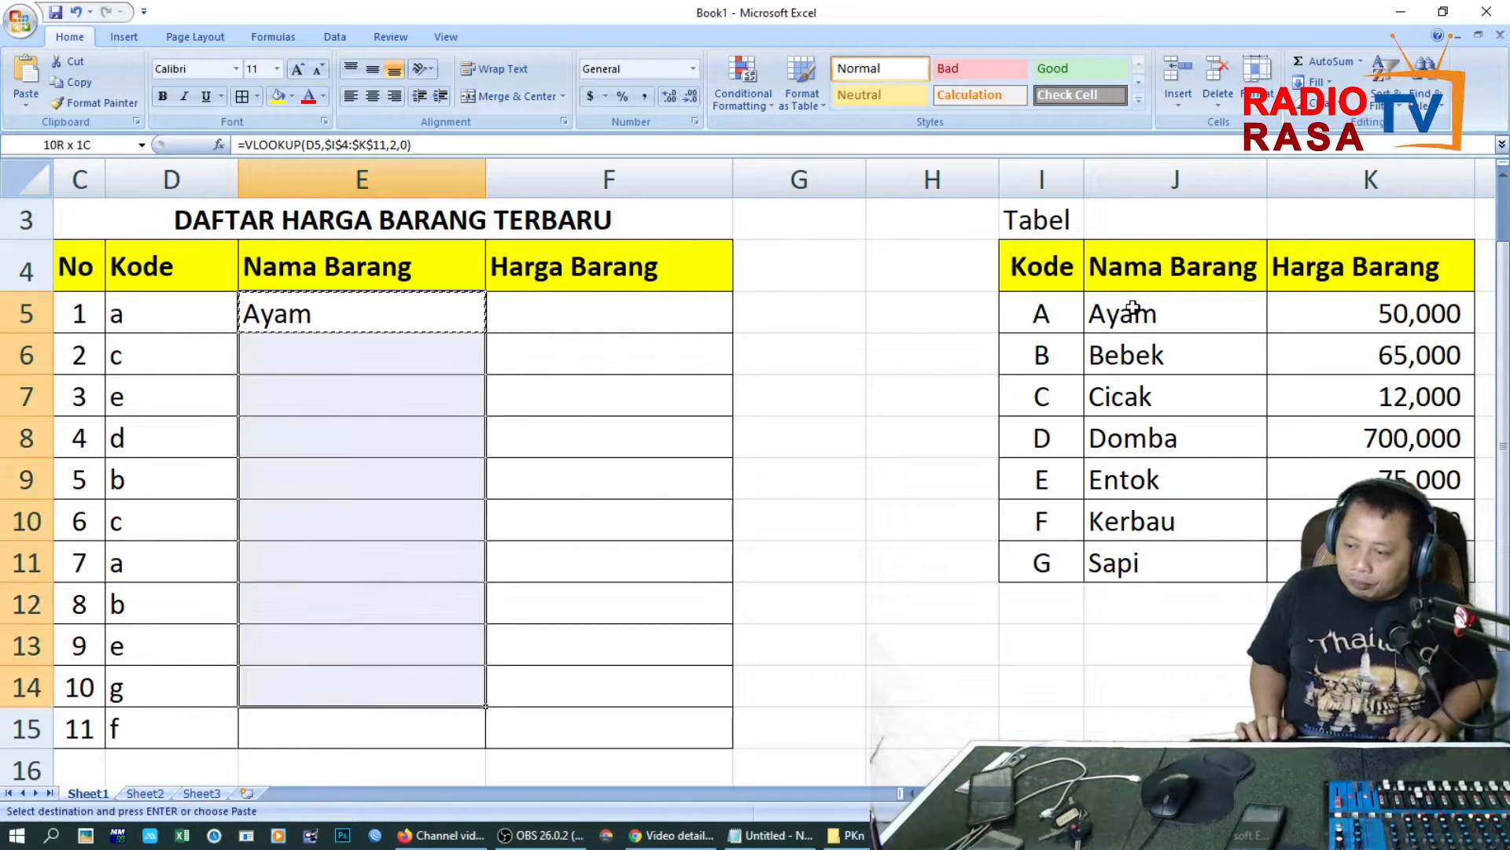
key(shift+Down)
key(shift+Down)
key(shift+Down)
key(shift+Down)
key(shift+Up)
key(shift+Up)
key(shift+Up)
key(shift+Down)
key(Return)
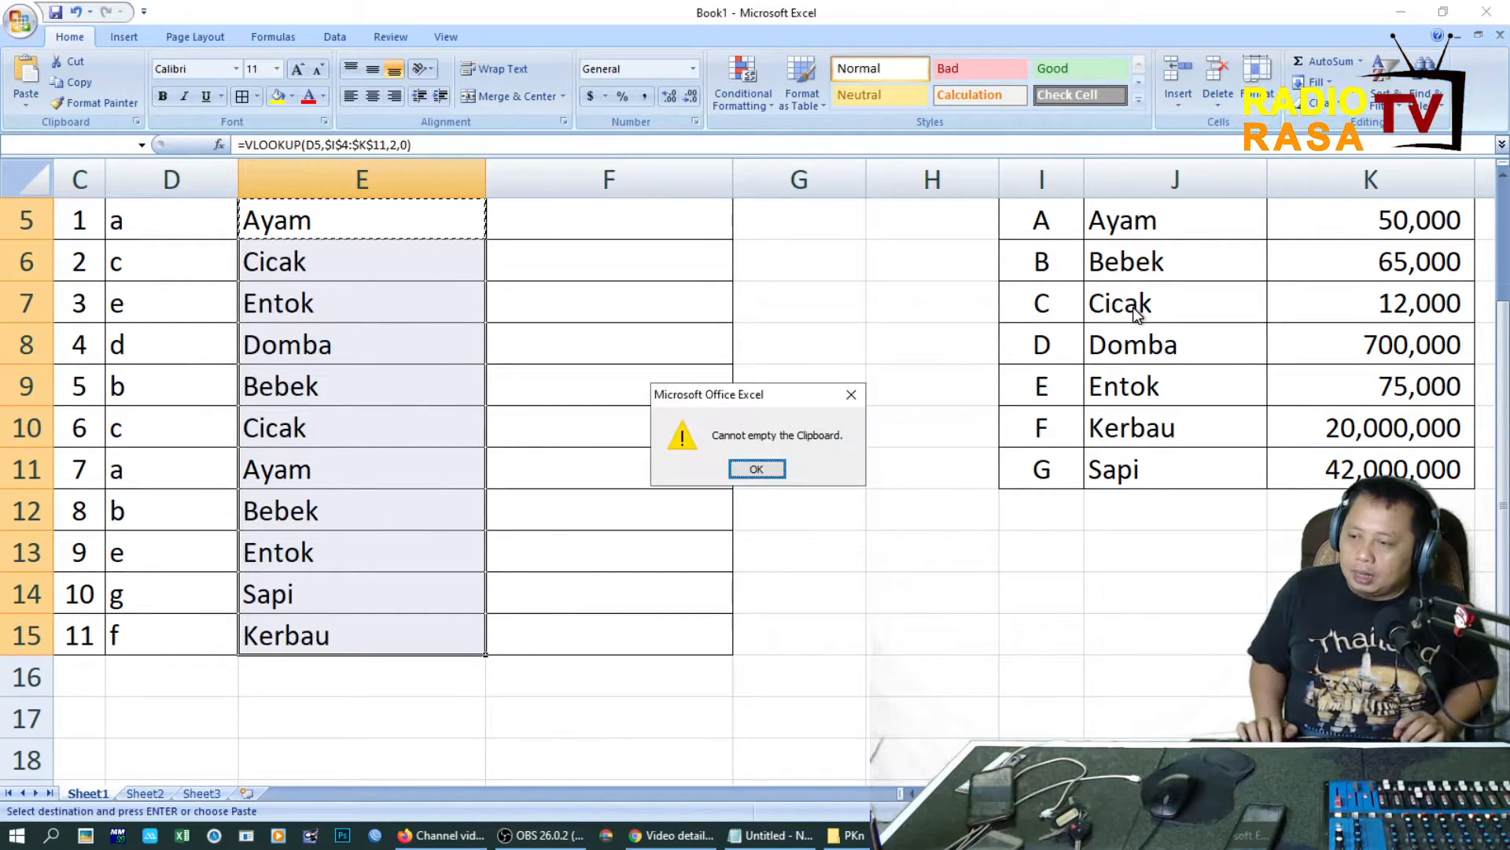
key(Return)
key(Up)
key(Down)
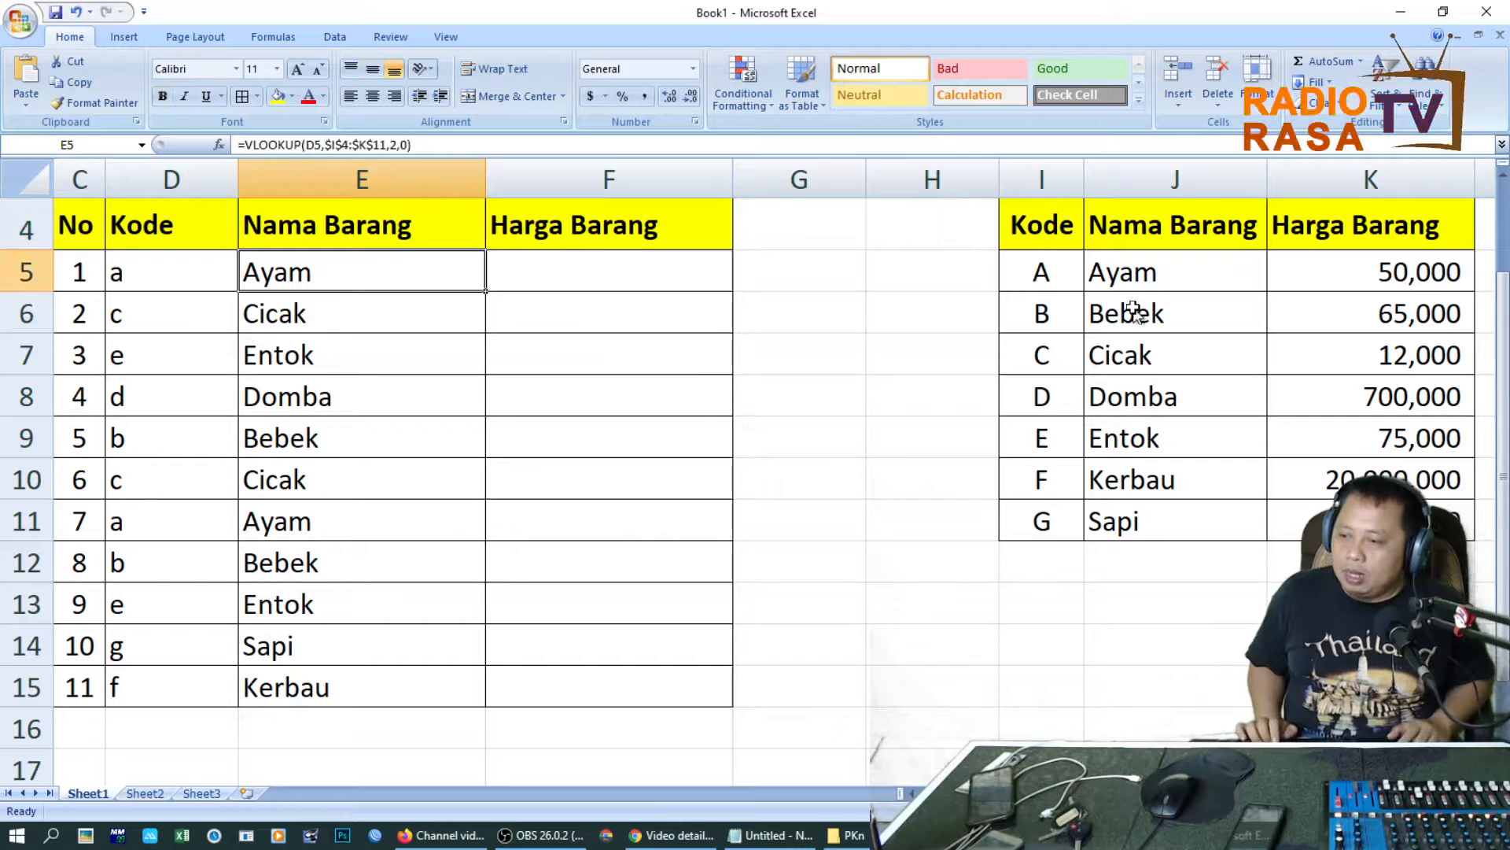
Step: Enter =VLOOKUP(D5,$I$4:$K$11,3,0) in F5 to return the price for the first code from the reference table
key(Right)
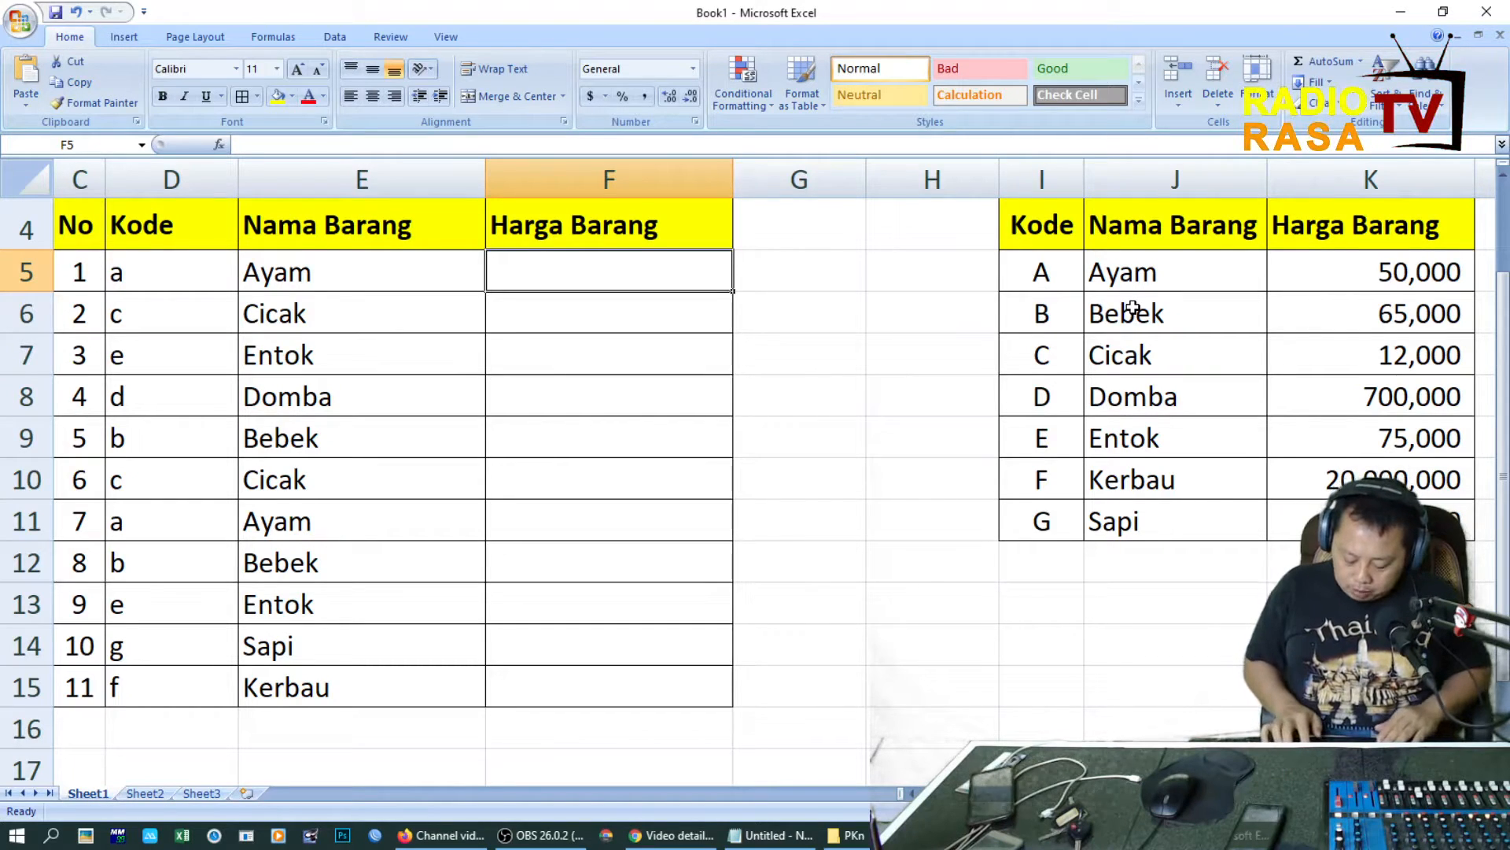
text(=vloo)
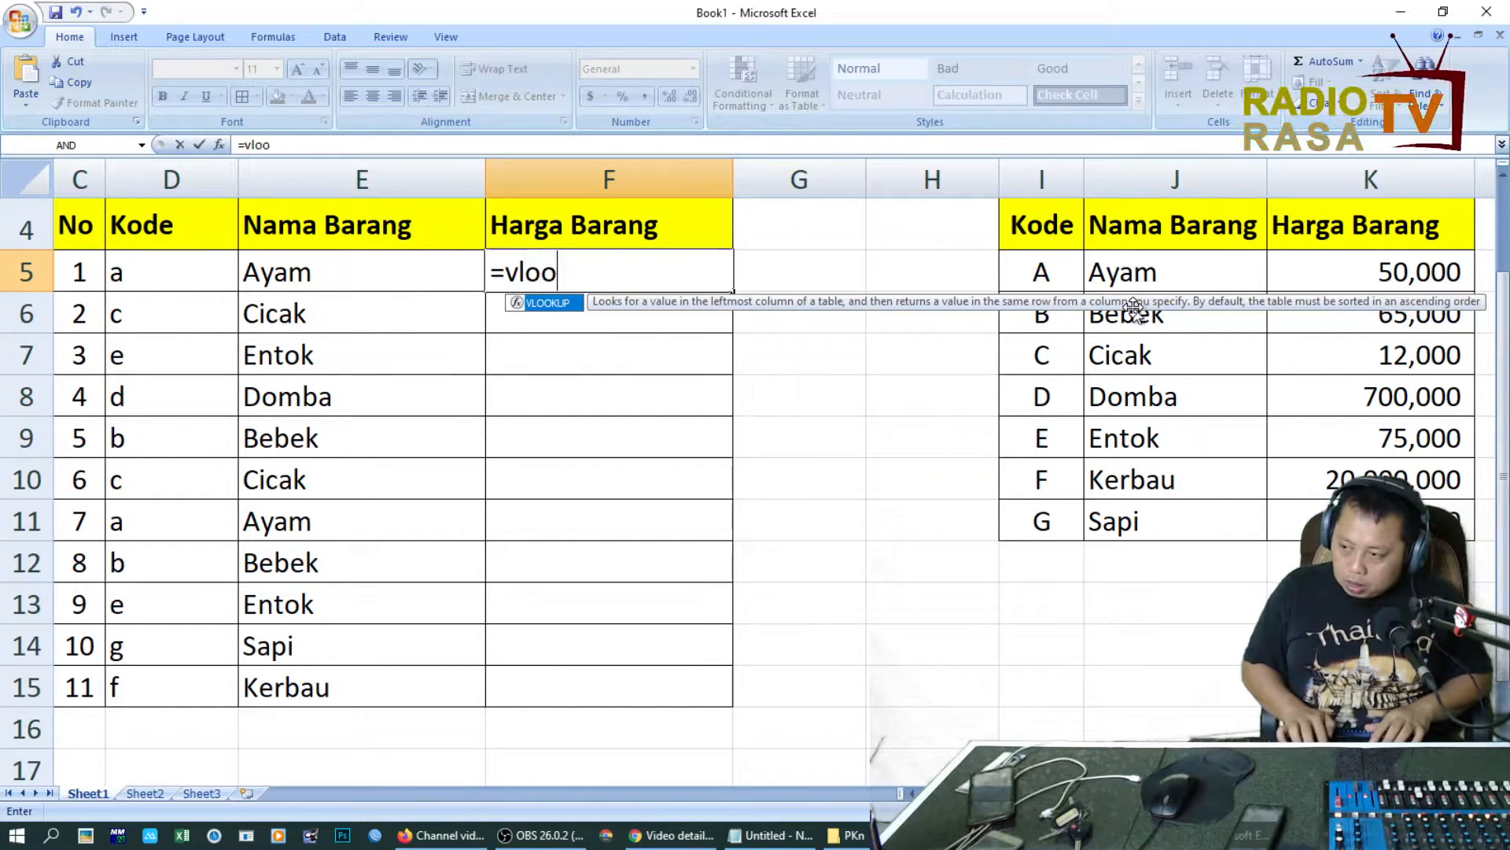
text(kup()
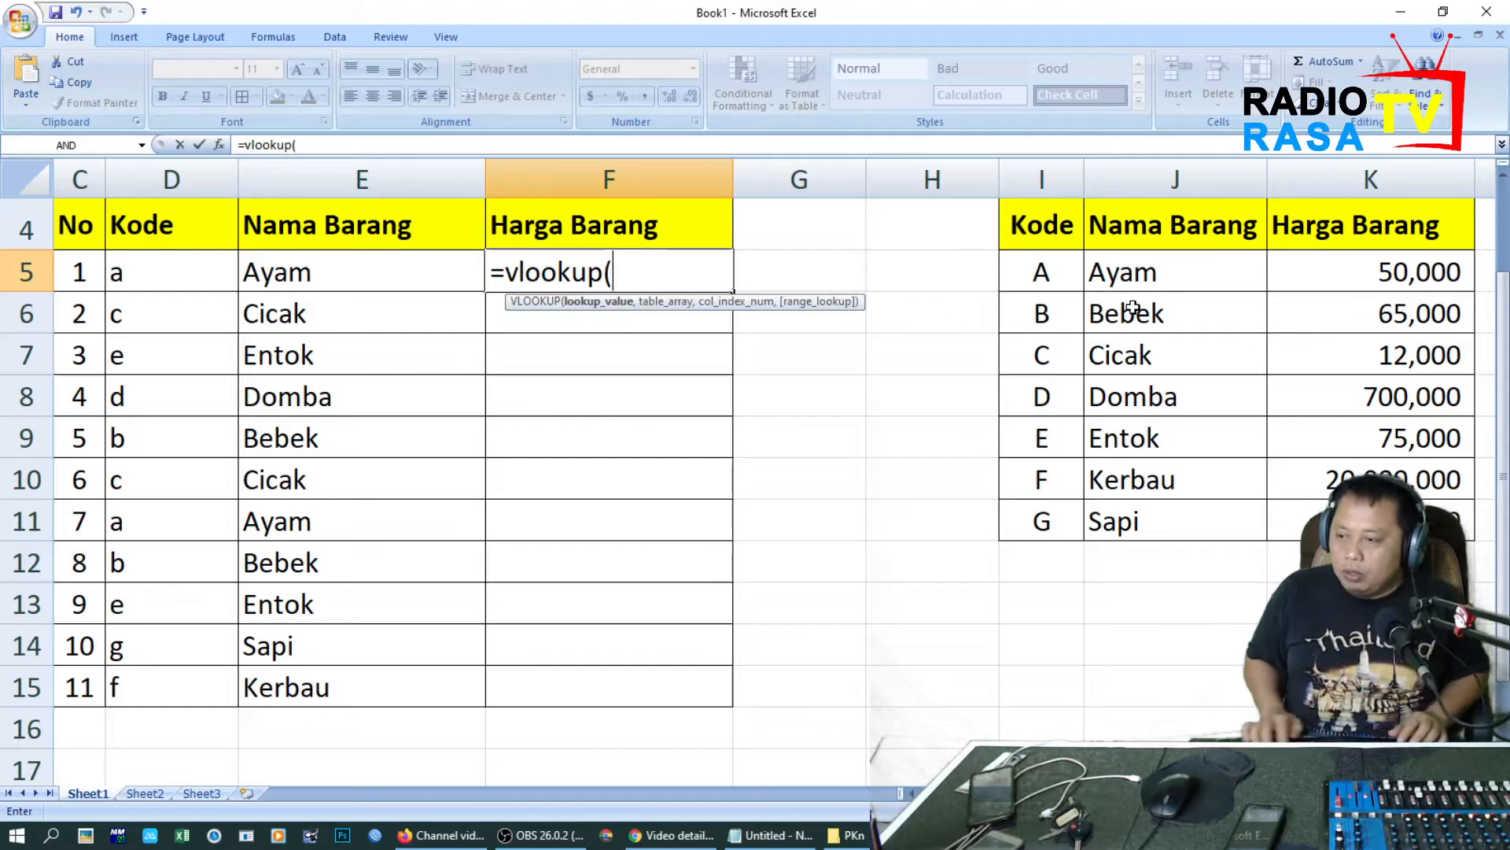
key(Left)
key(Left)
key(Left)
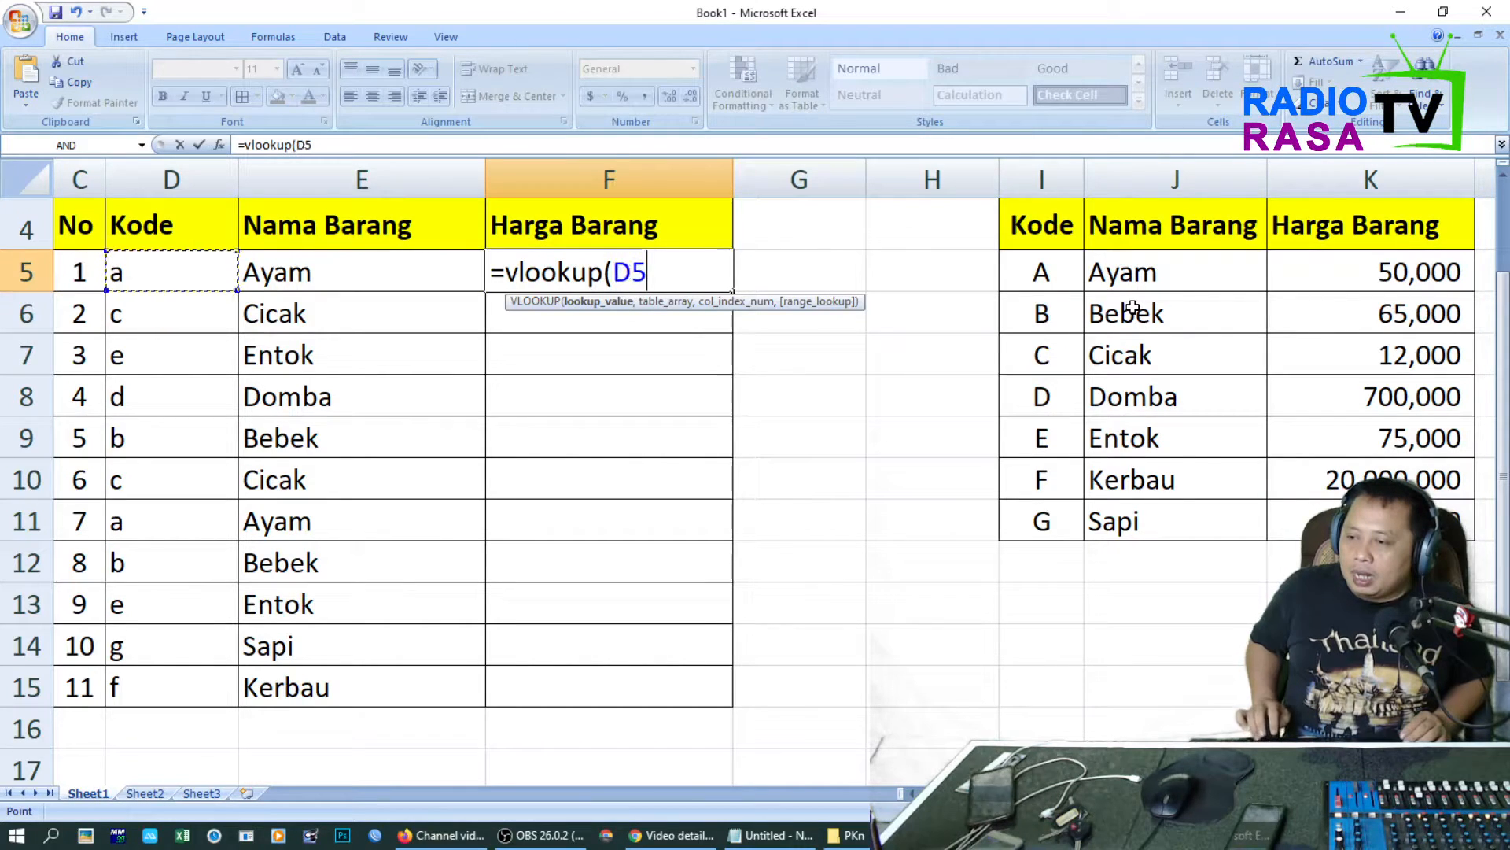
text(,)
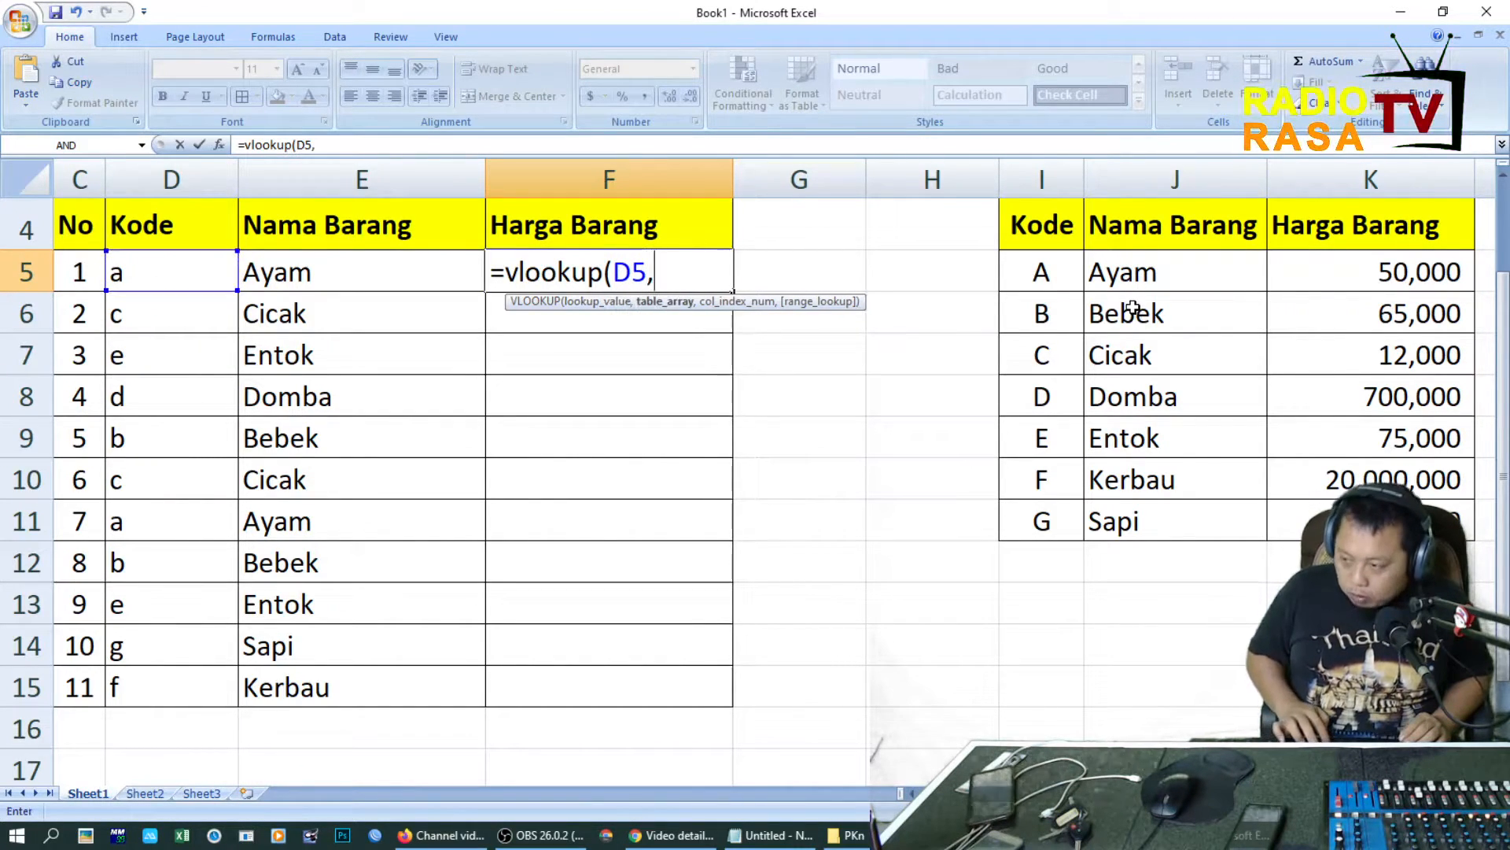
click(1050, 228)
drag(1328, 476, 1338, 521)
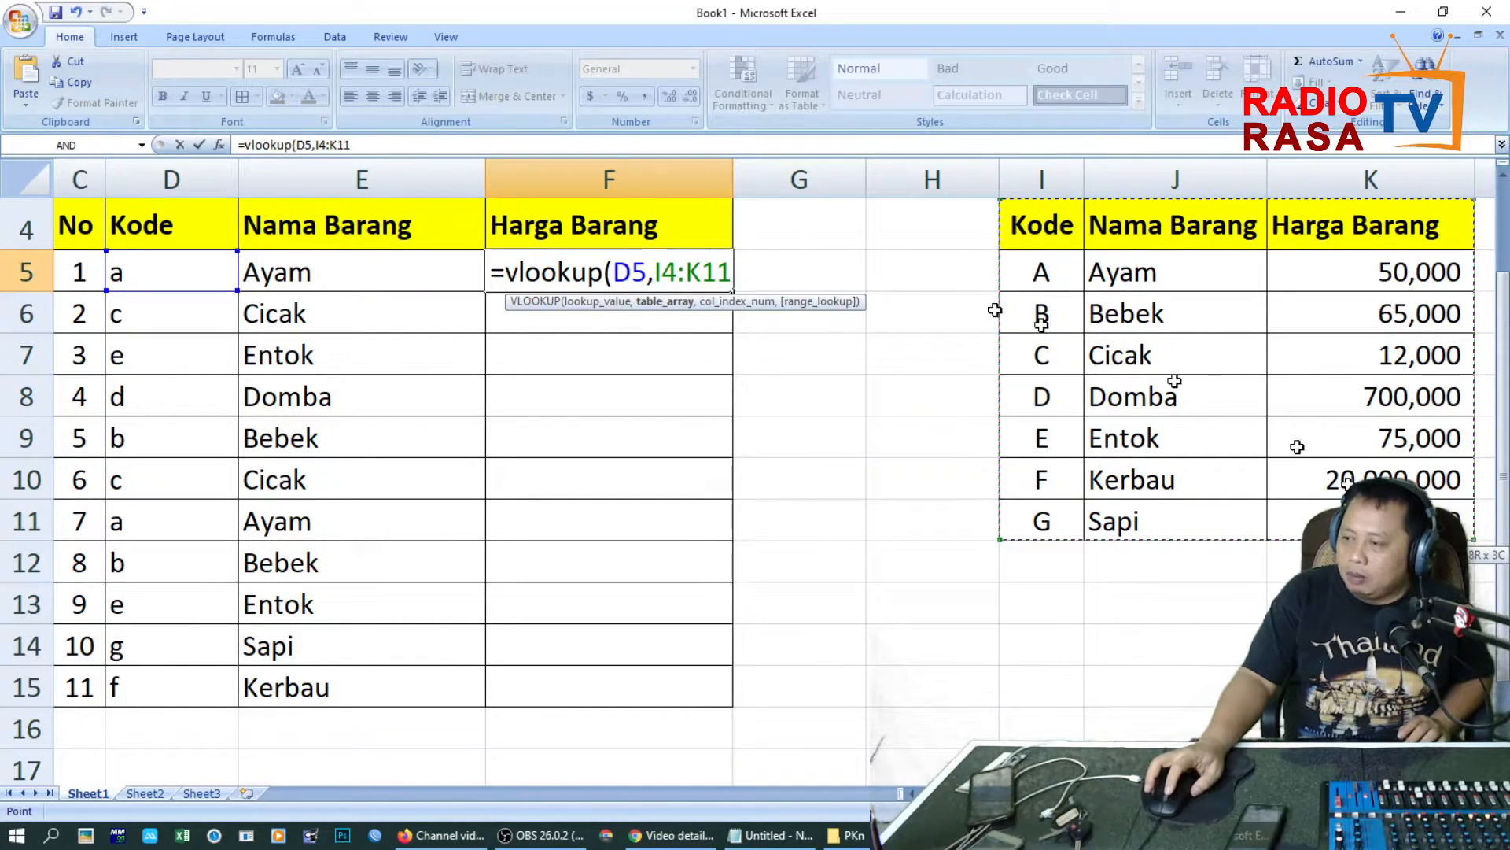
key(F4)
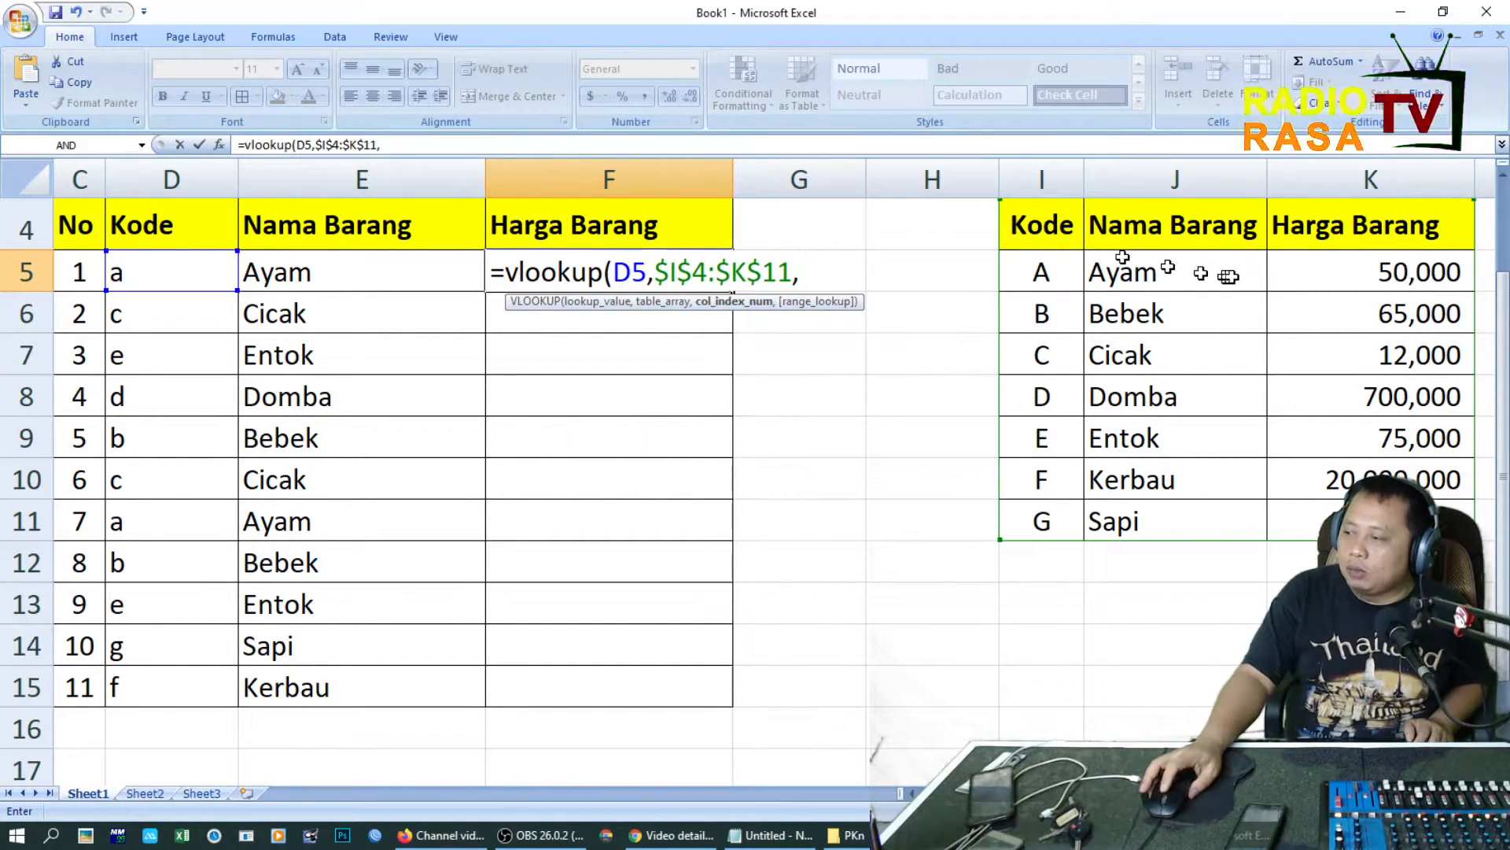
text(3,)
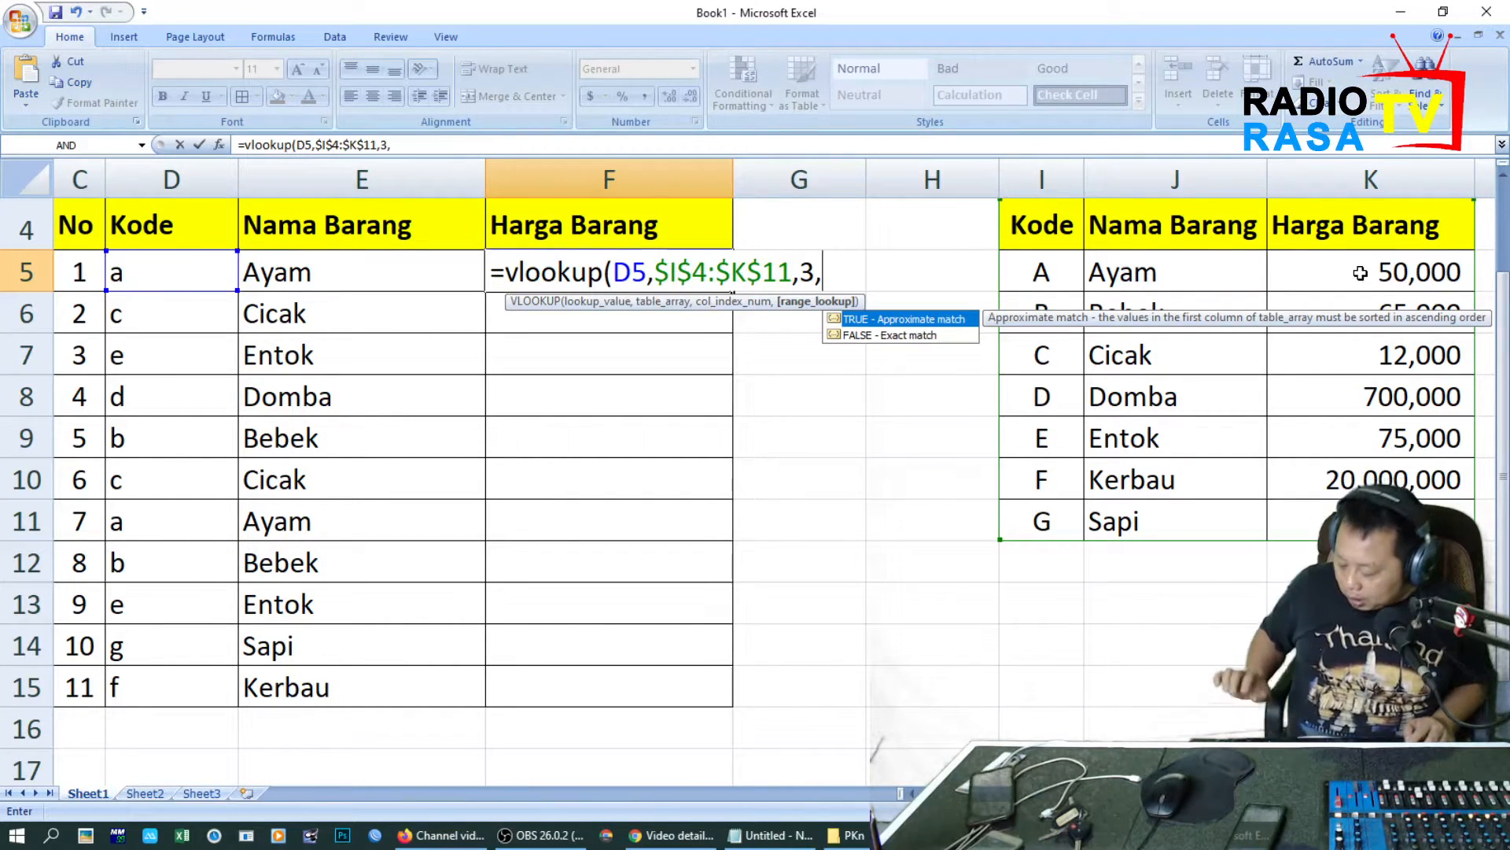
key(Return)
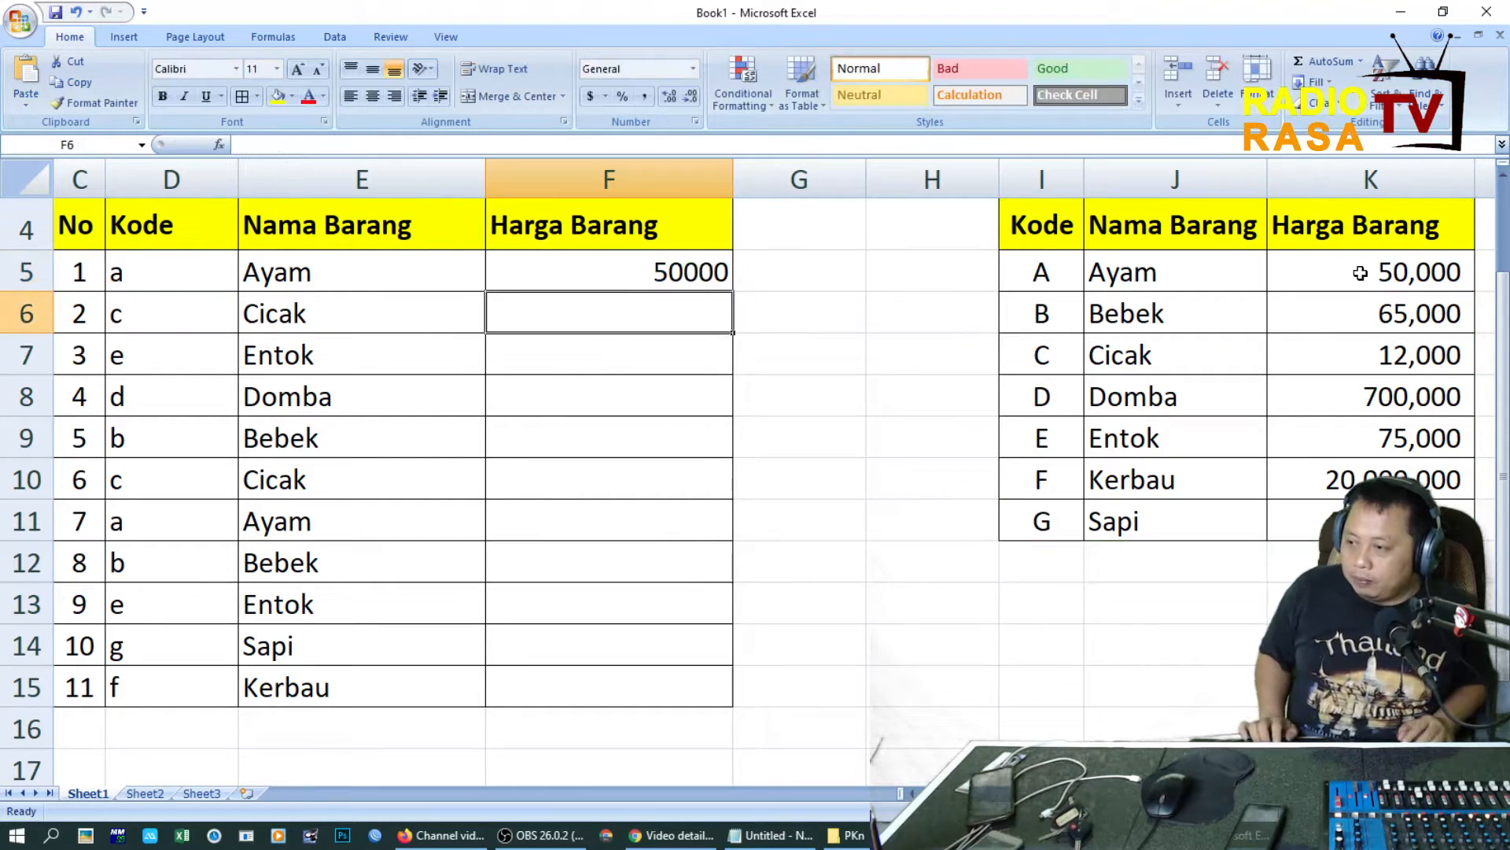
Step: Copy the price lookup formula from F5 down through F15 under Harga Barang
key(Up)
key(ctrl+c)
key(shift+Down)
key(shift+Down)
key(shift+Down)
key(shift+Down)
key(shift+Down)
key(shift+Down)
key(shift+Down)
key(shift+Down)
key(shift+Down)
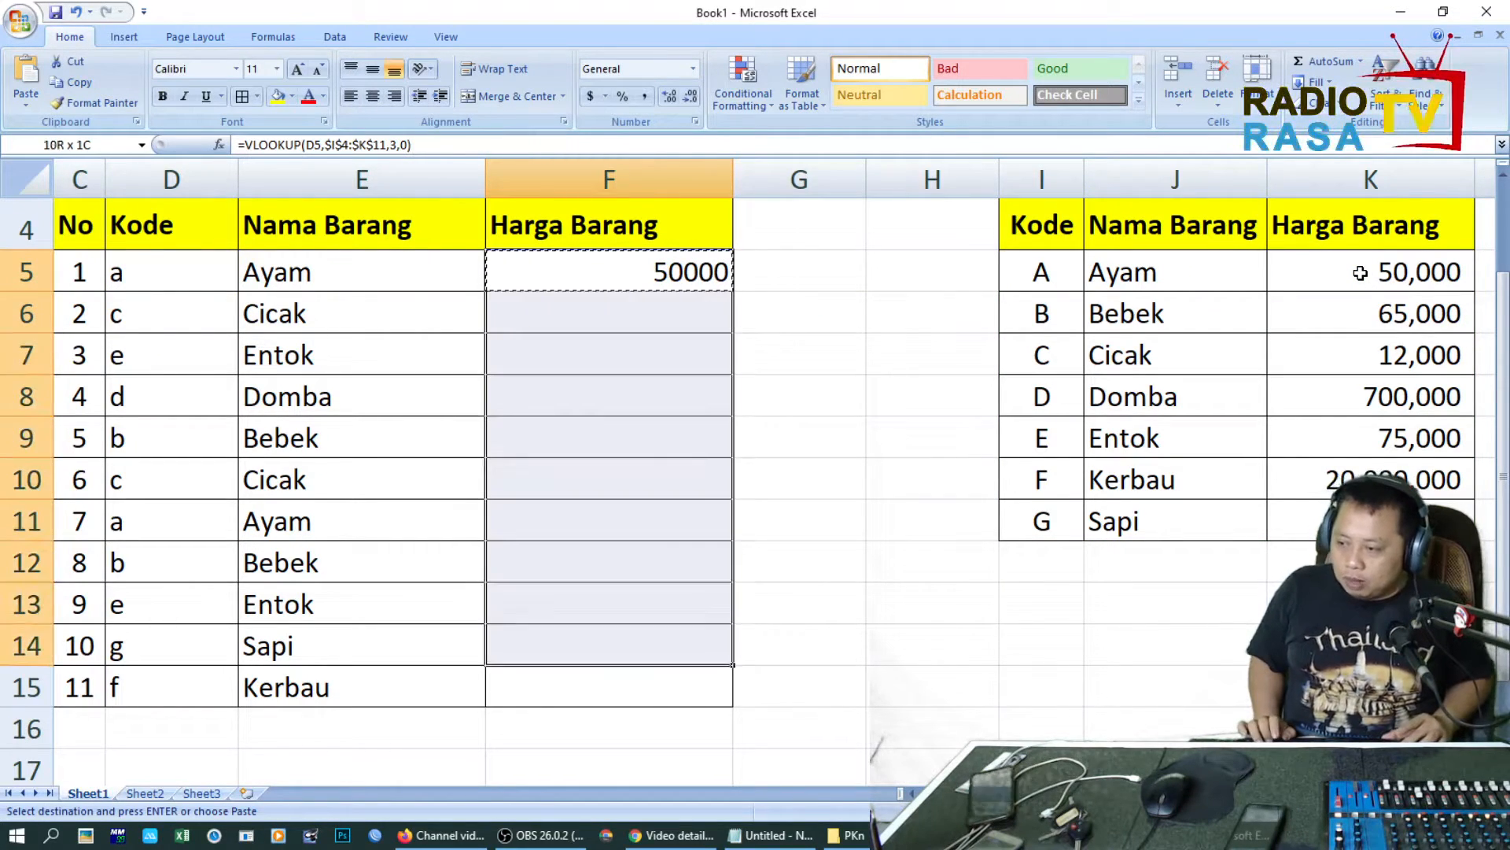
key(shift+Down)
key(Return)
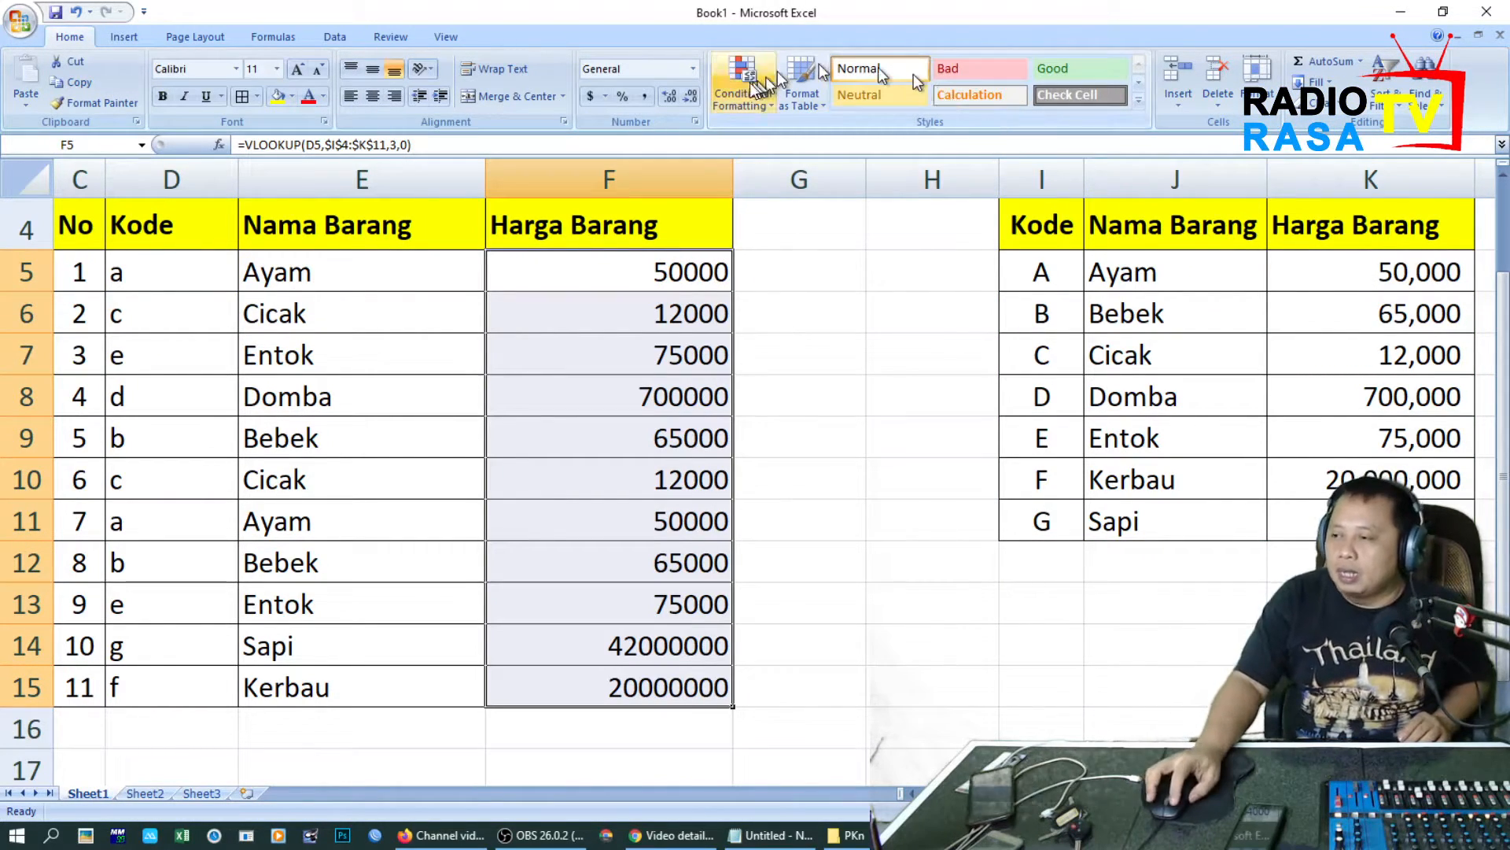
Step: Format the looked-up prices in F5:F15 in comma style with no decimal places
click(645, 97)
click(690, 98)
click(690, 97)
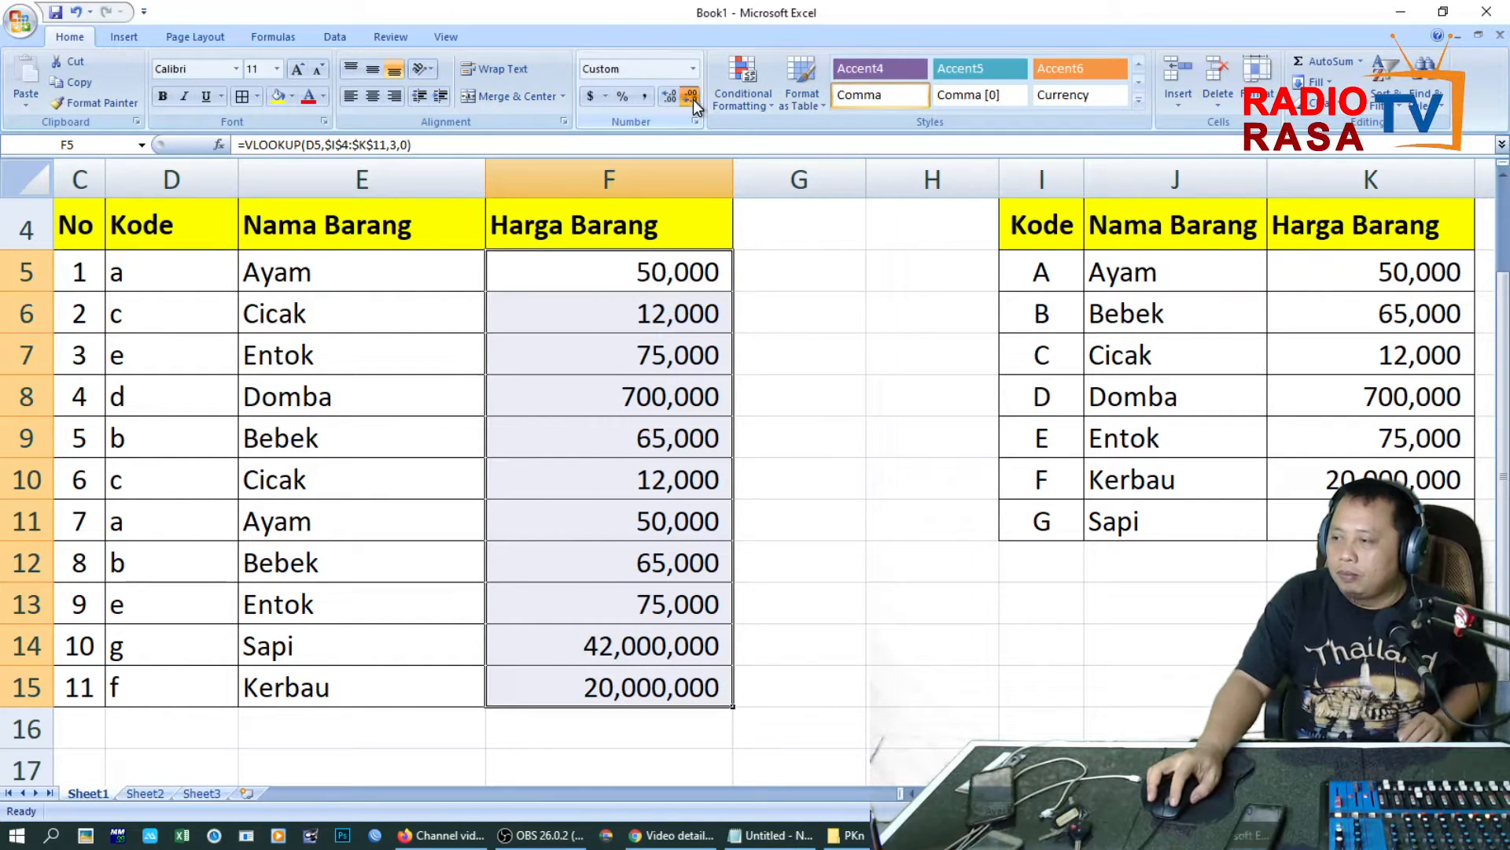
click(834, 303)
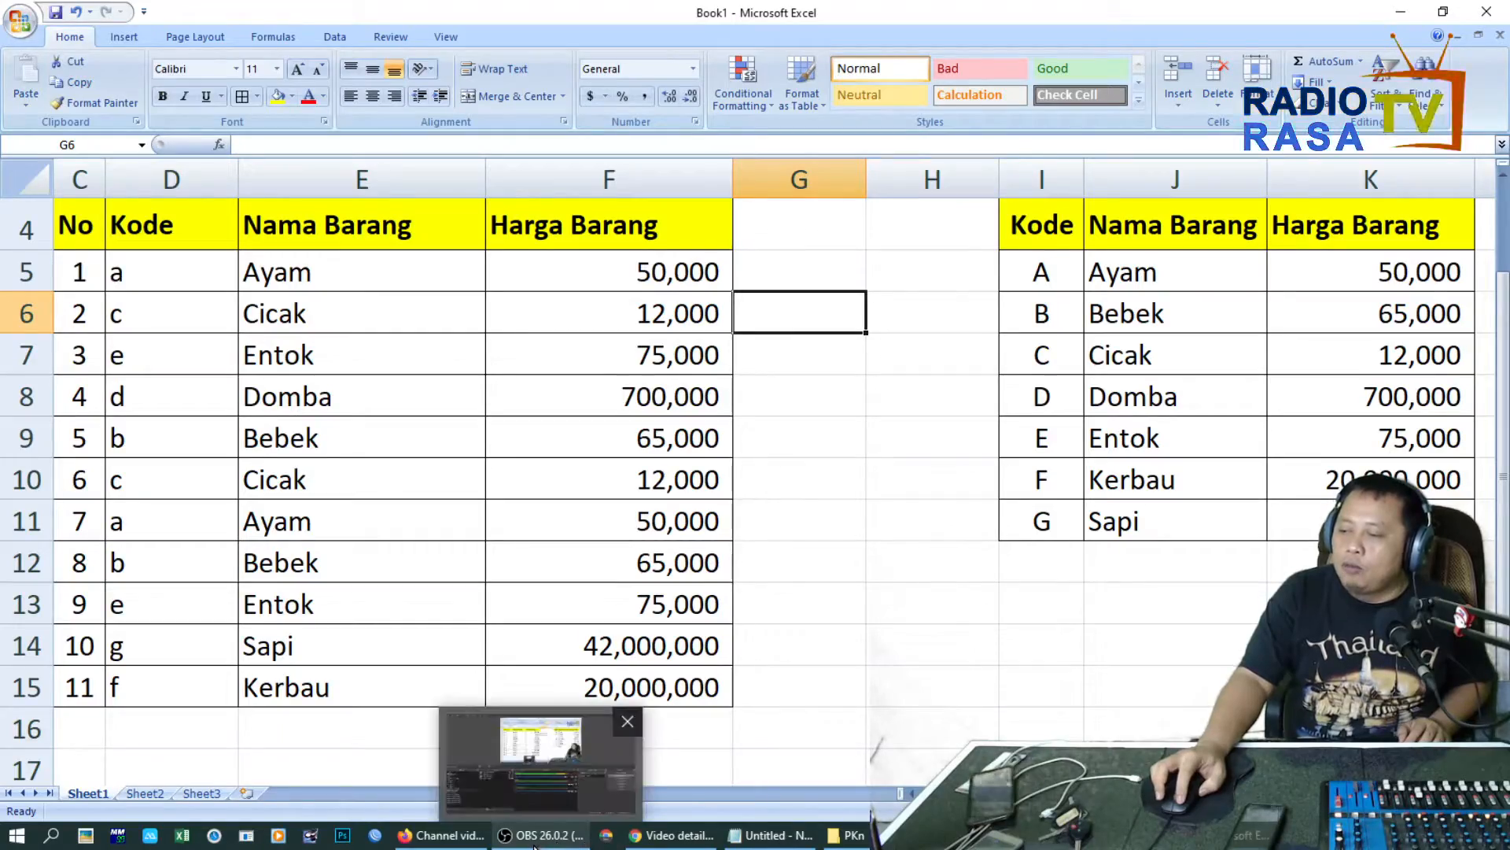
click(767, 836)
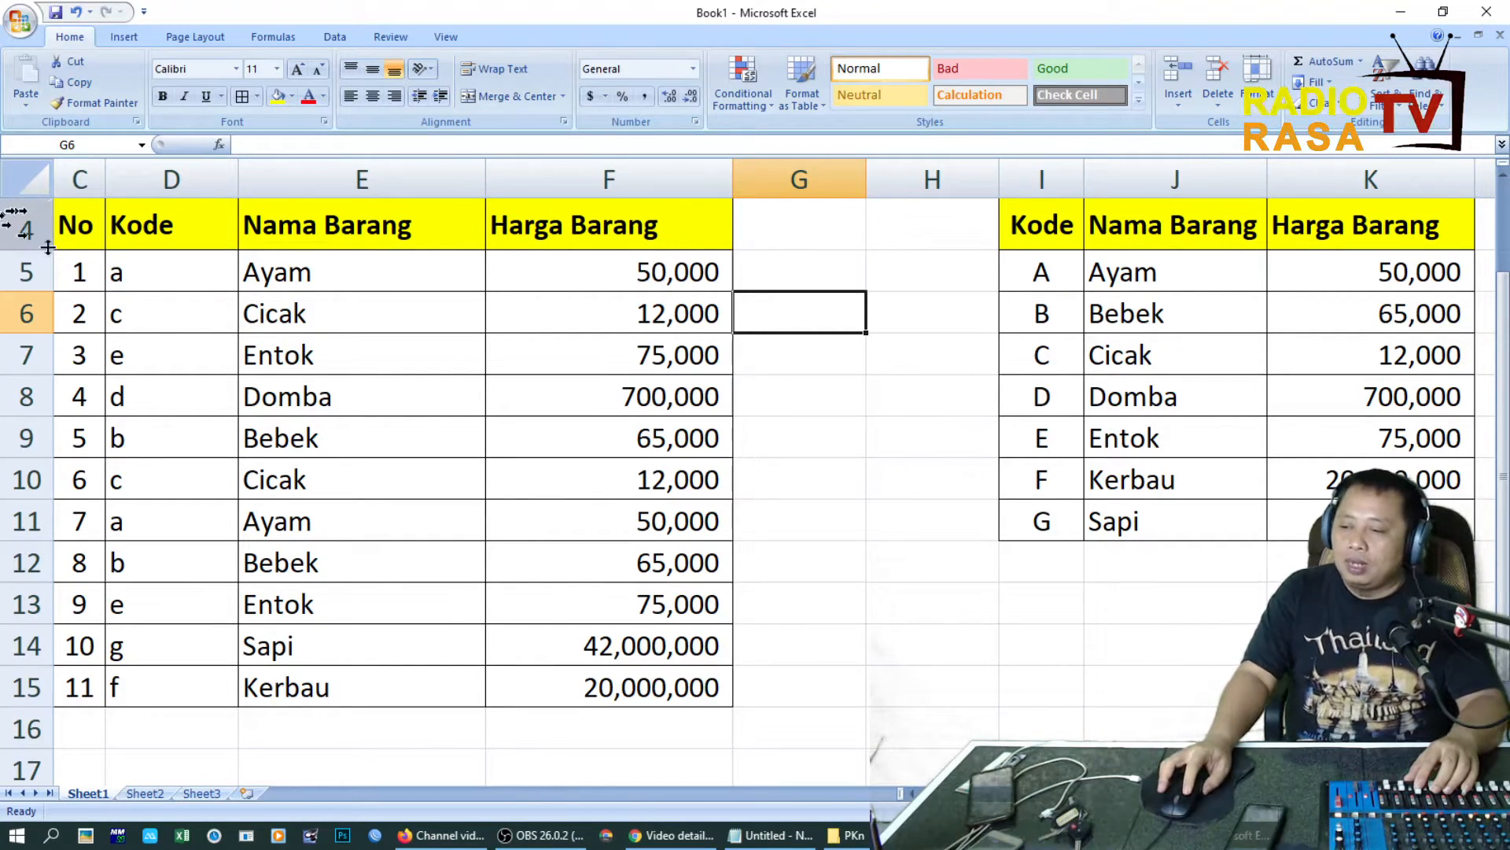
Step: Test the lookups with a code missing from the reference table by changing D5 to s
click(215, 296)
click(192, 273)
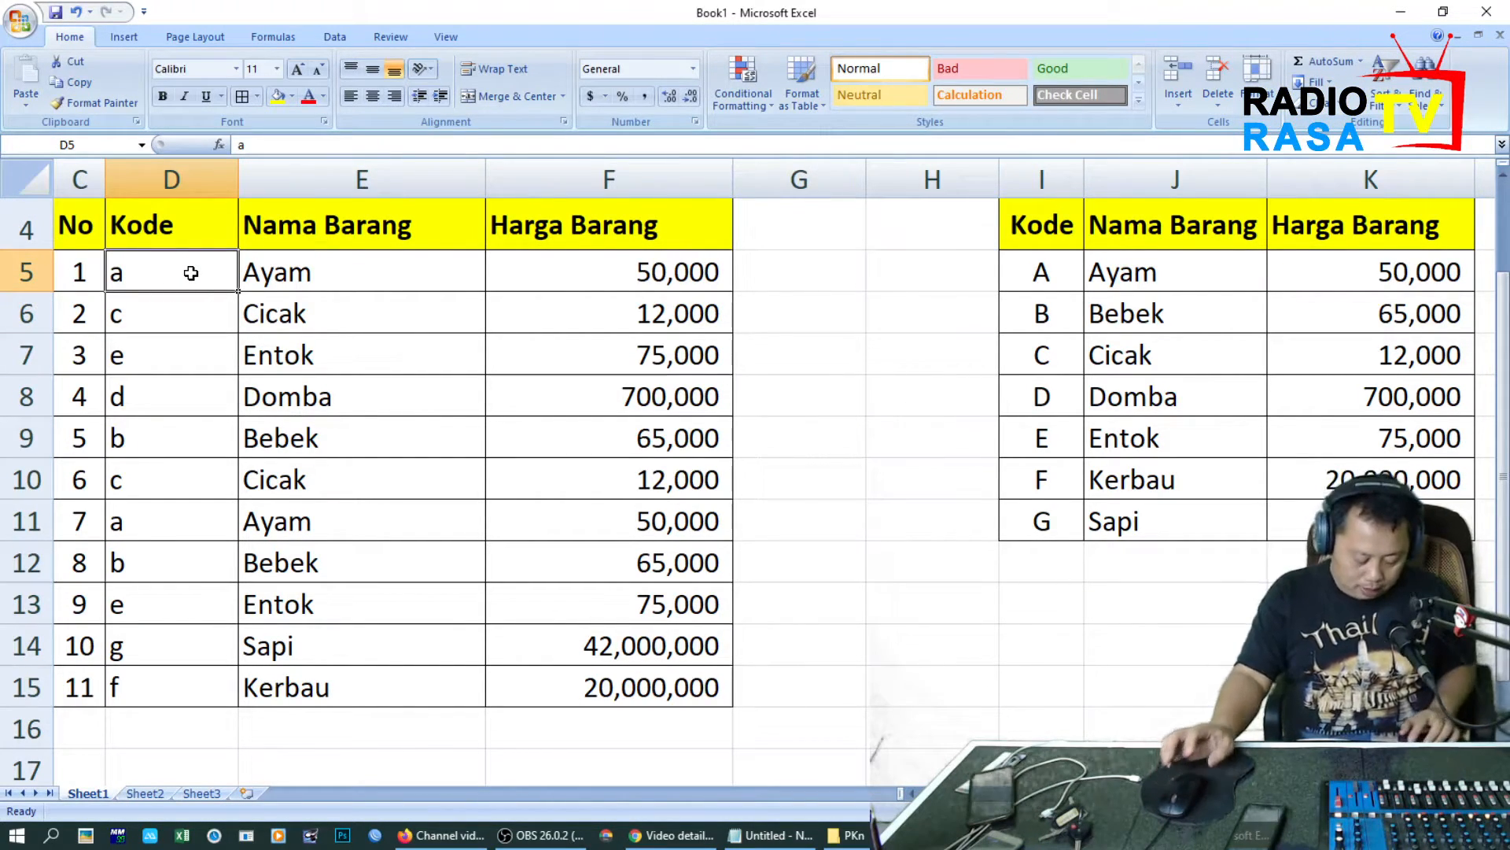
key(Return)
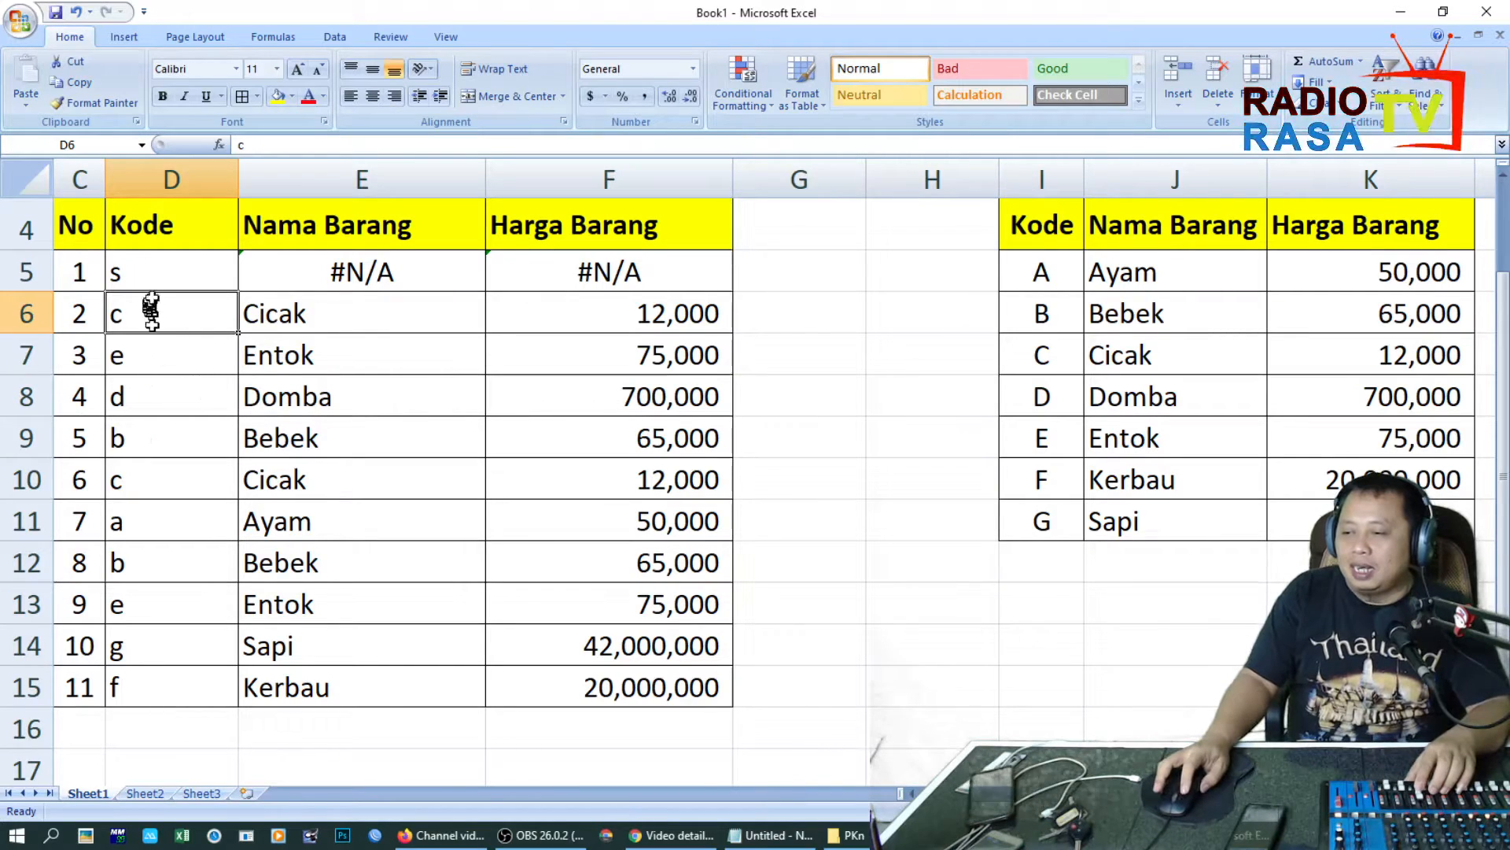
Step: Replace the code in D5 with f, a code that exists in the reference table
click(181, 281)
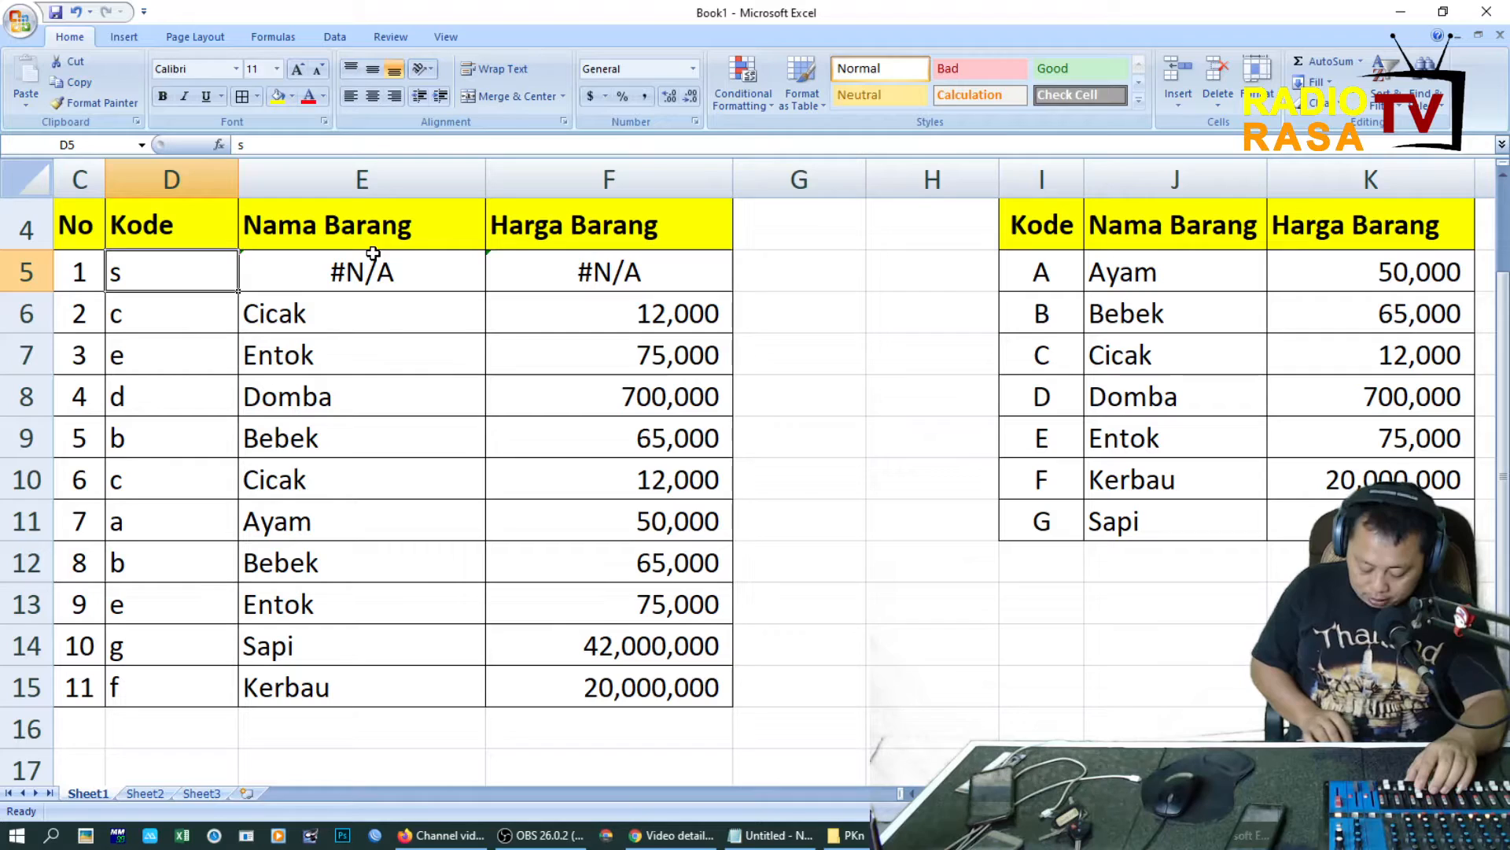
text(f)
key(Return)
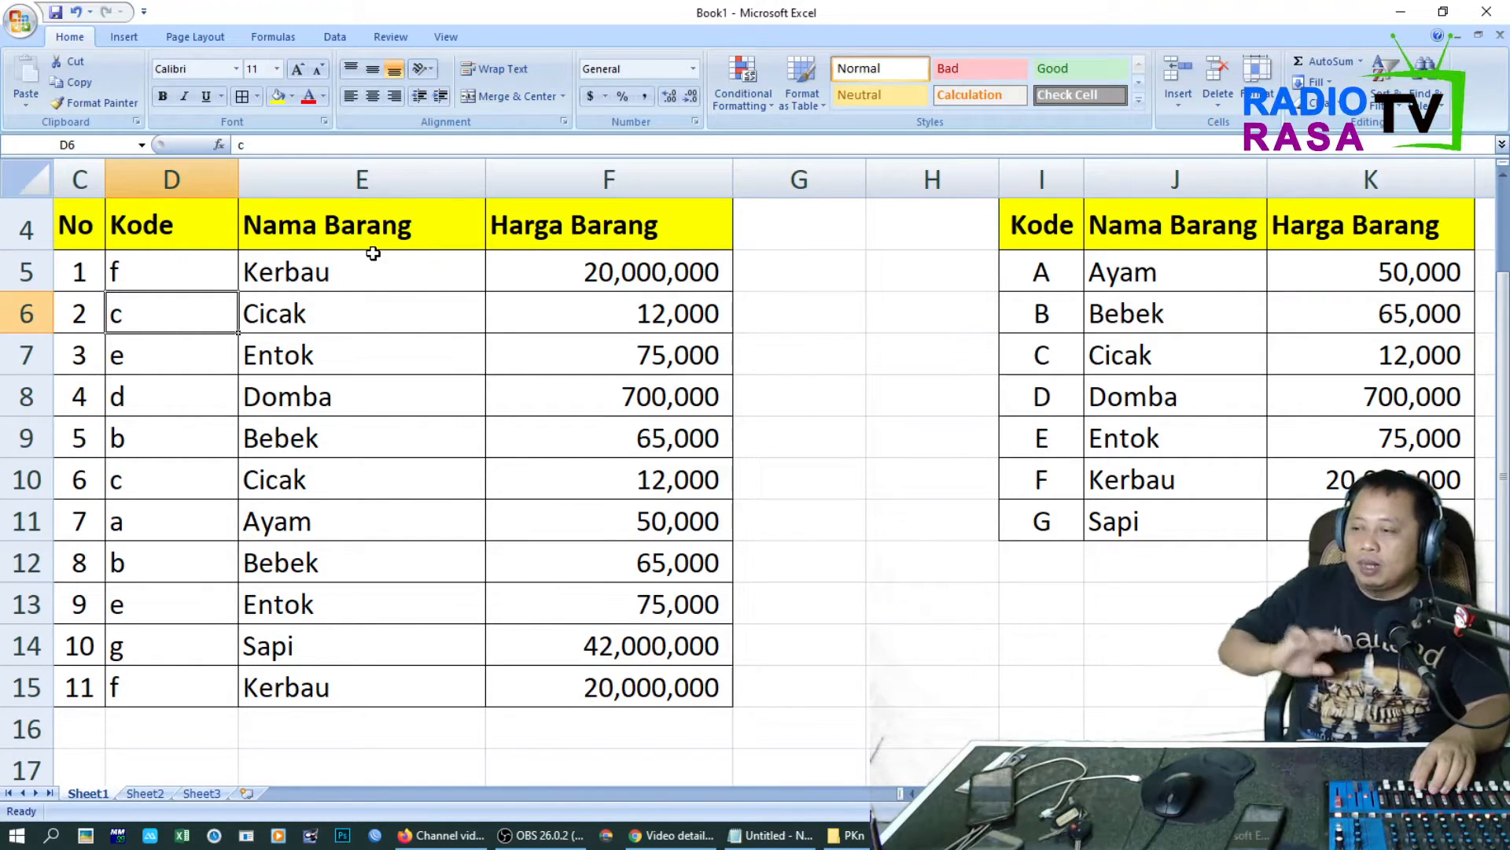
Step: Test the lookups with a numeric code missing from the reference table by changing D6 to 1
text(01)
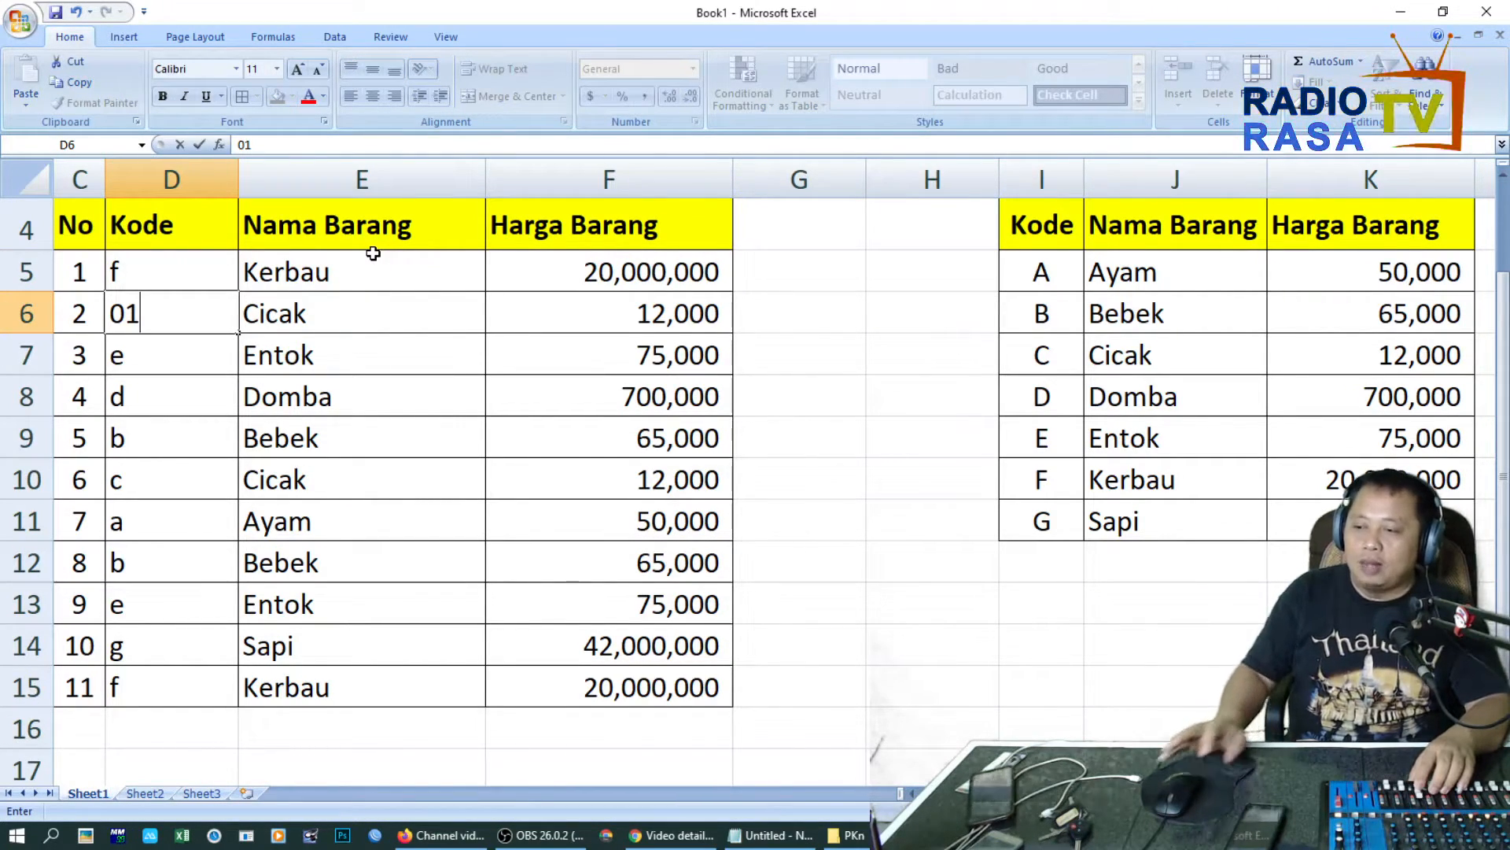
key(Escape)
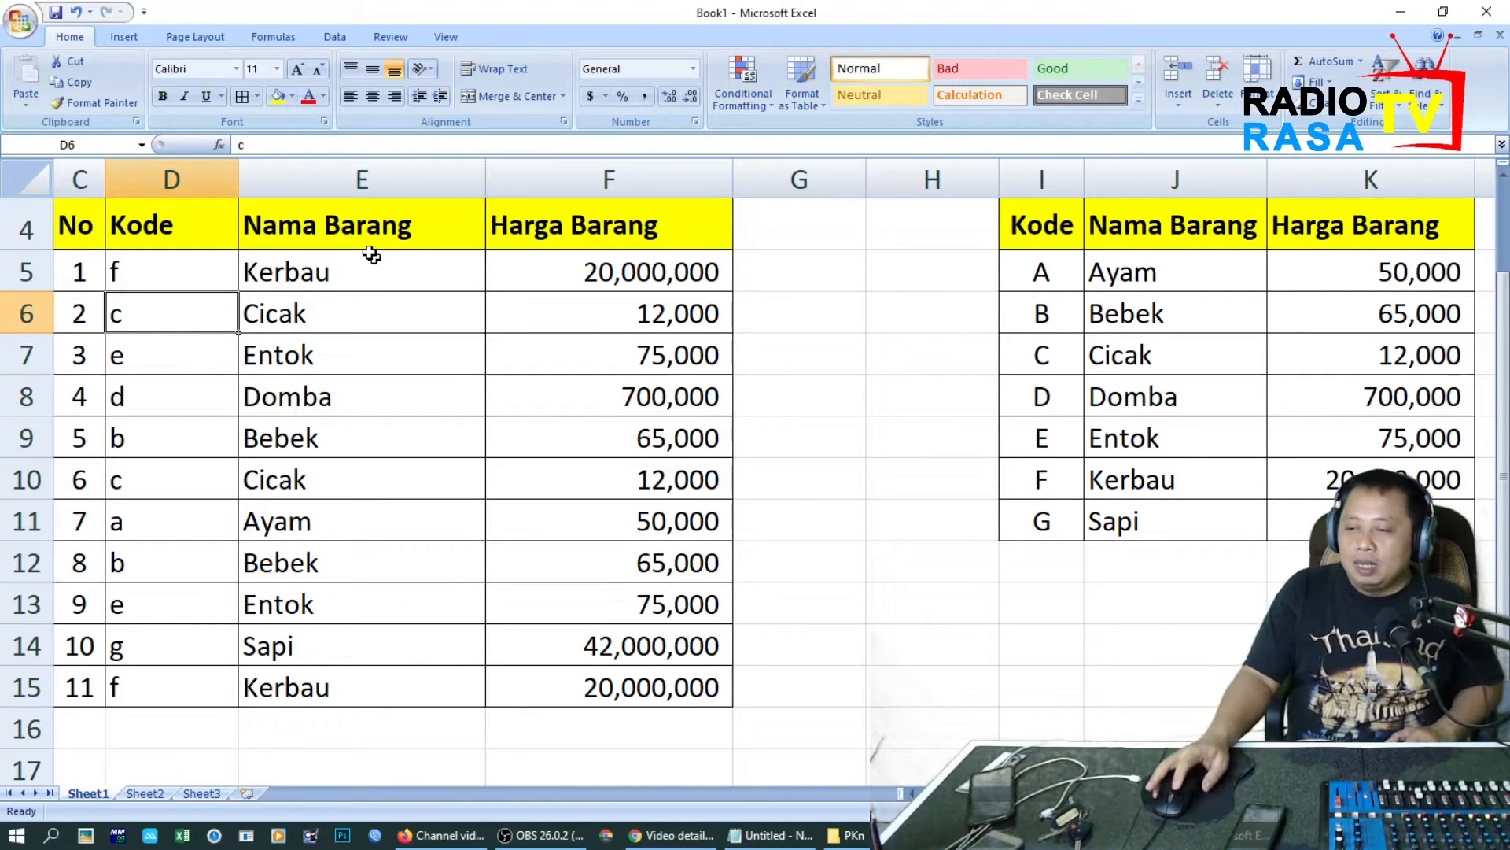
text(1)
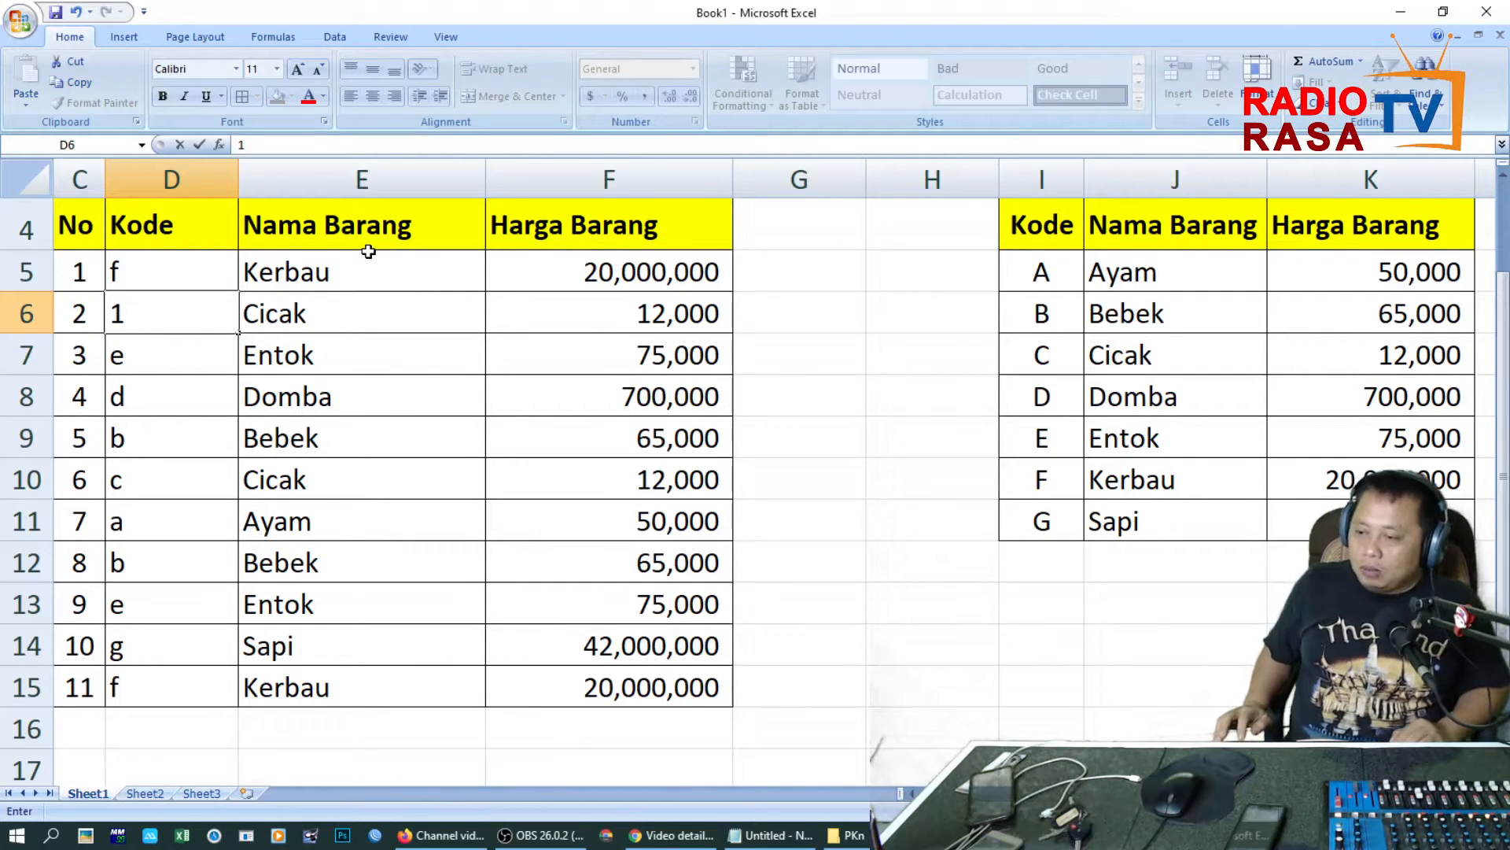
key(Return)
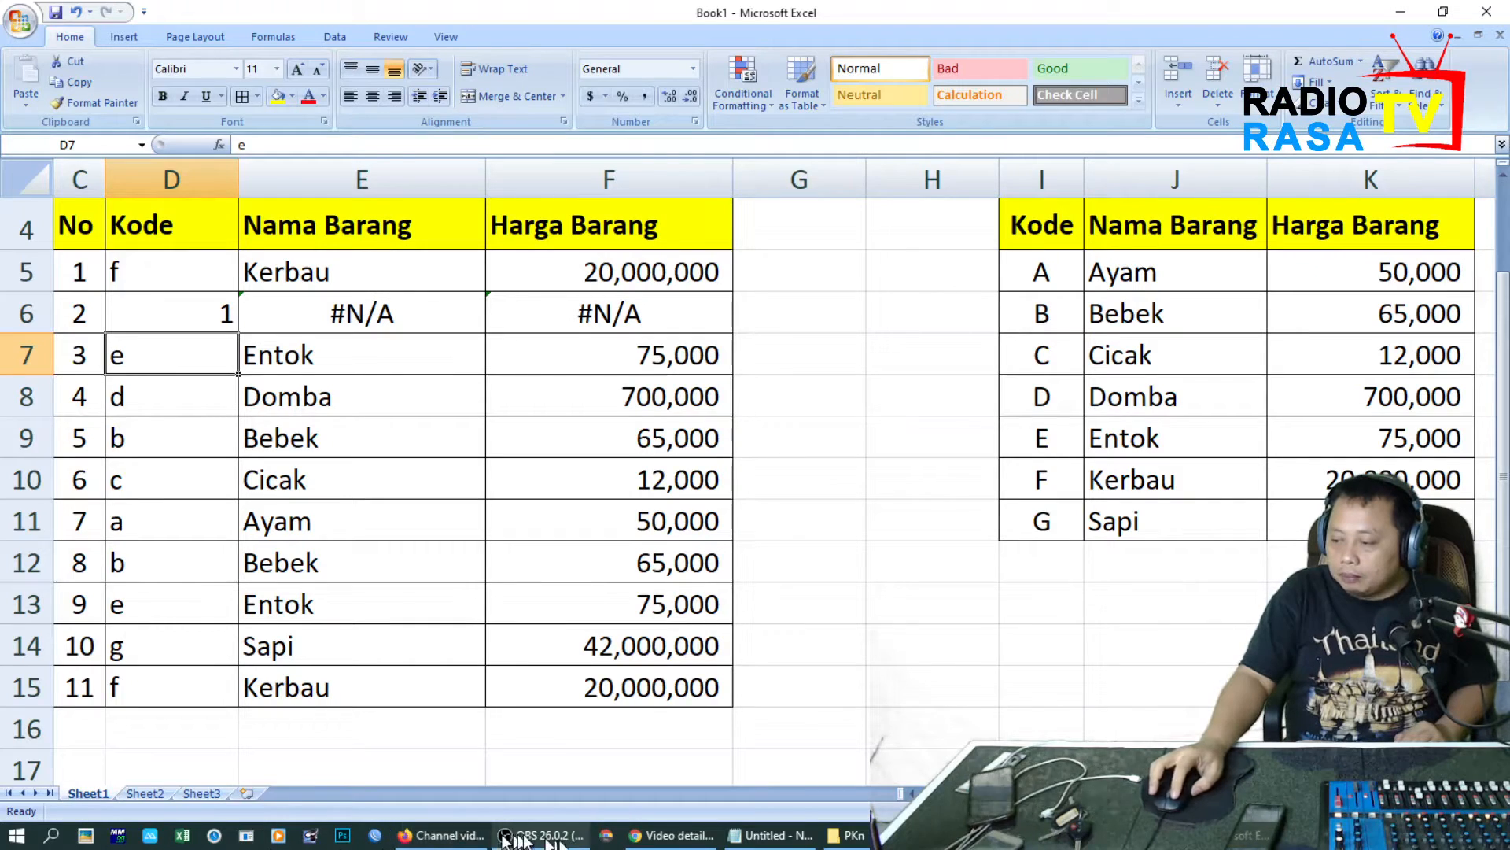
mouse_move(564, 843)
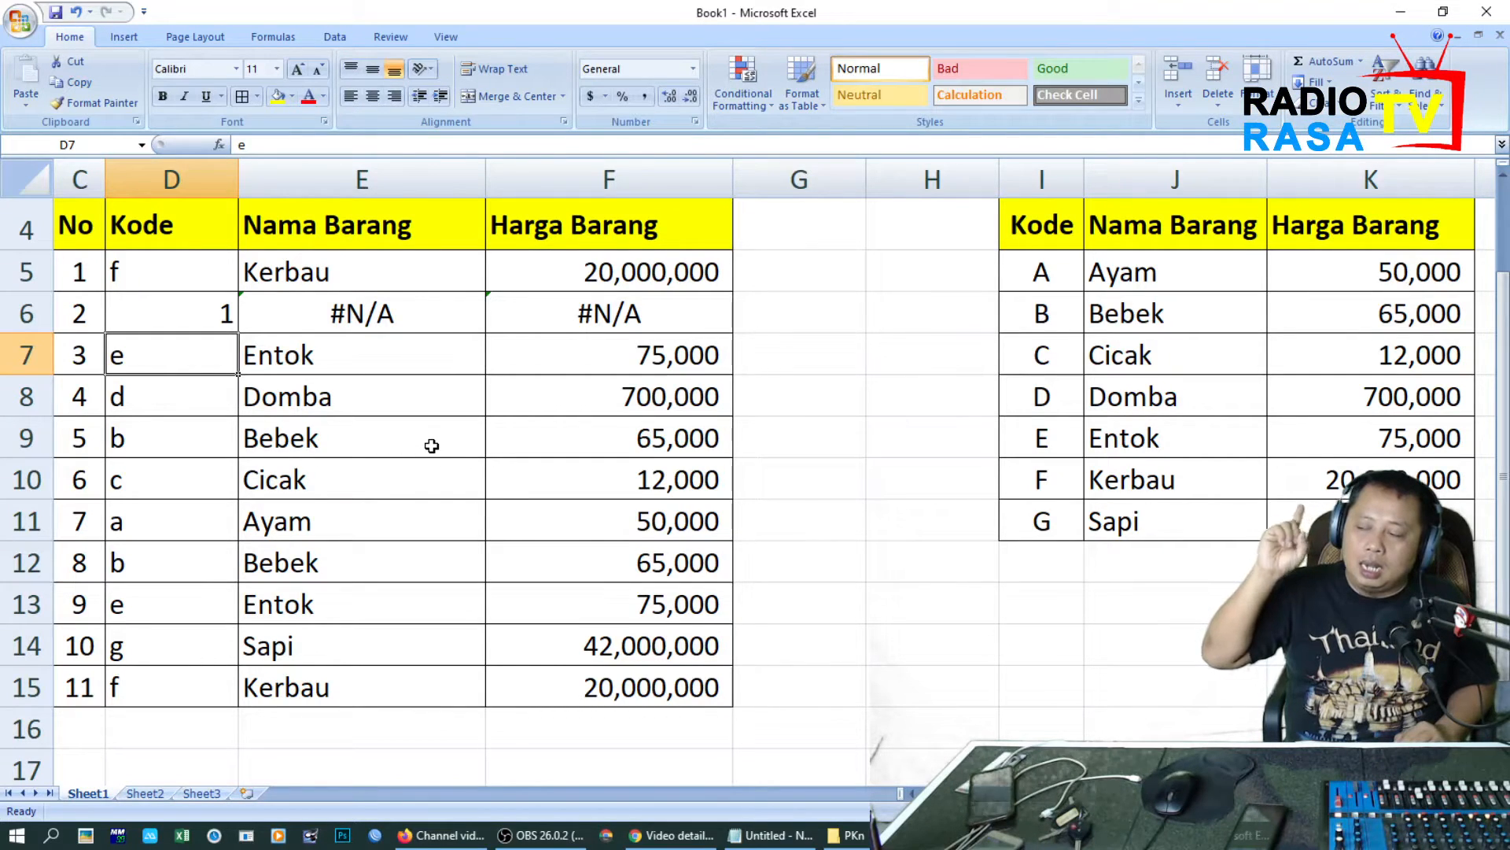
Step: Replace the code in D6 with g, a code that exists in the reference table
click(167, 317)
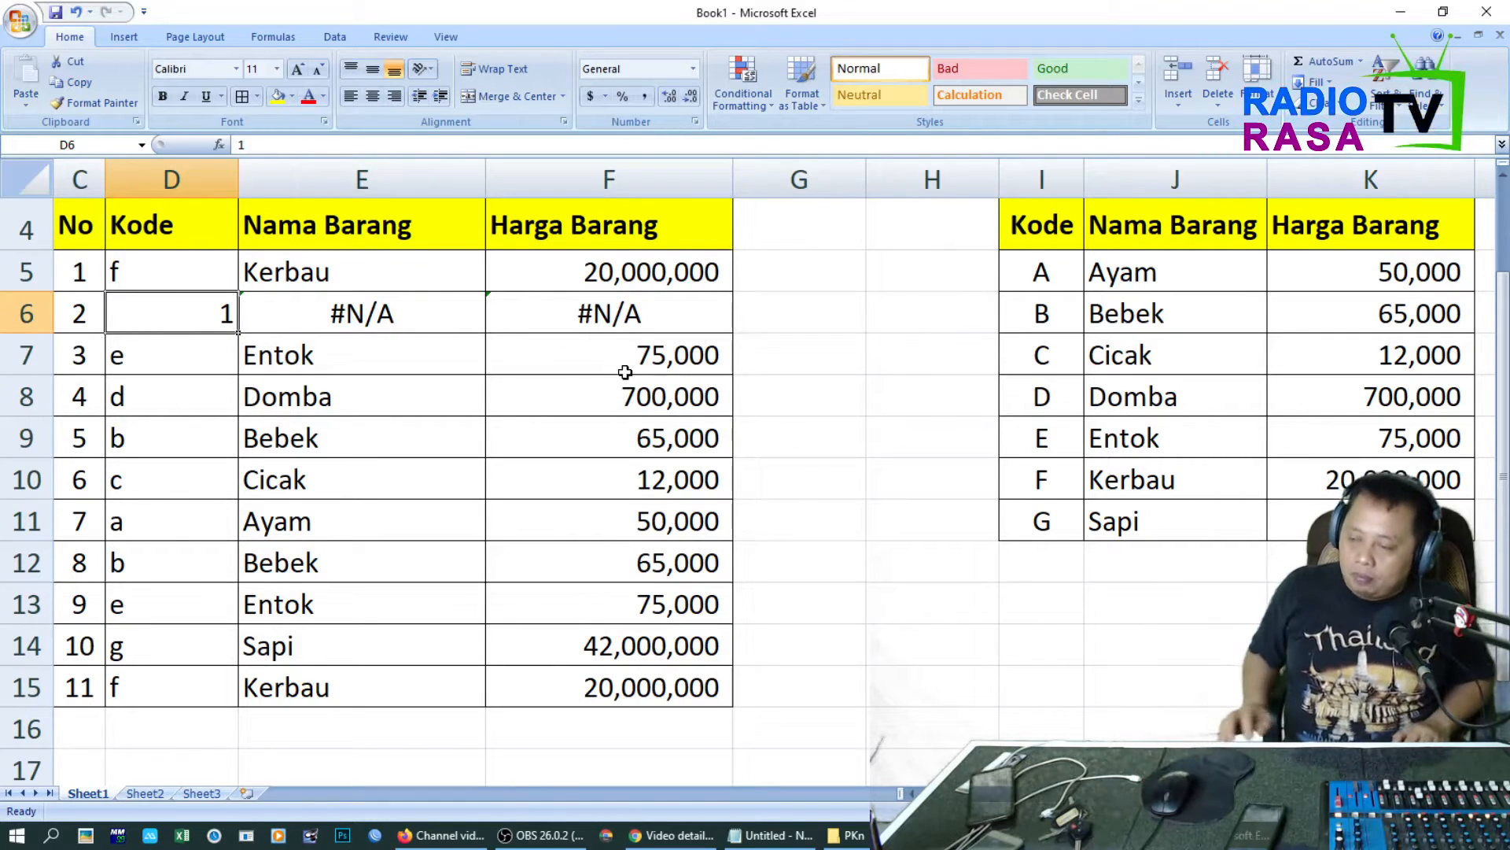
text(g)
key(Return)
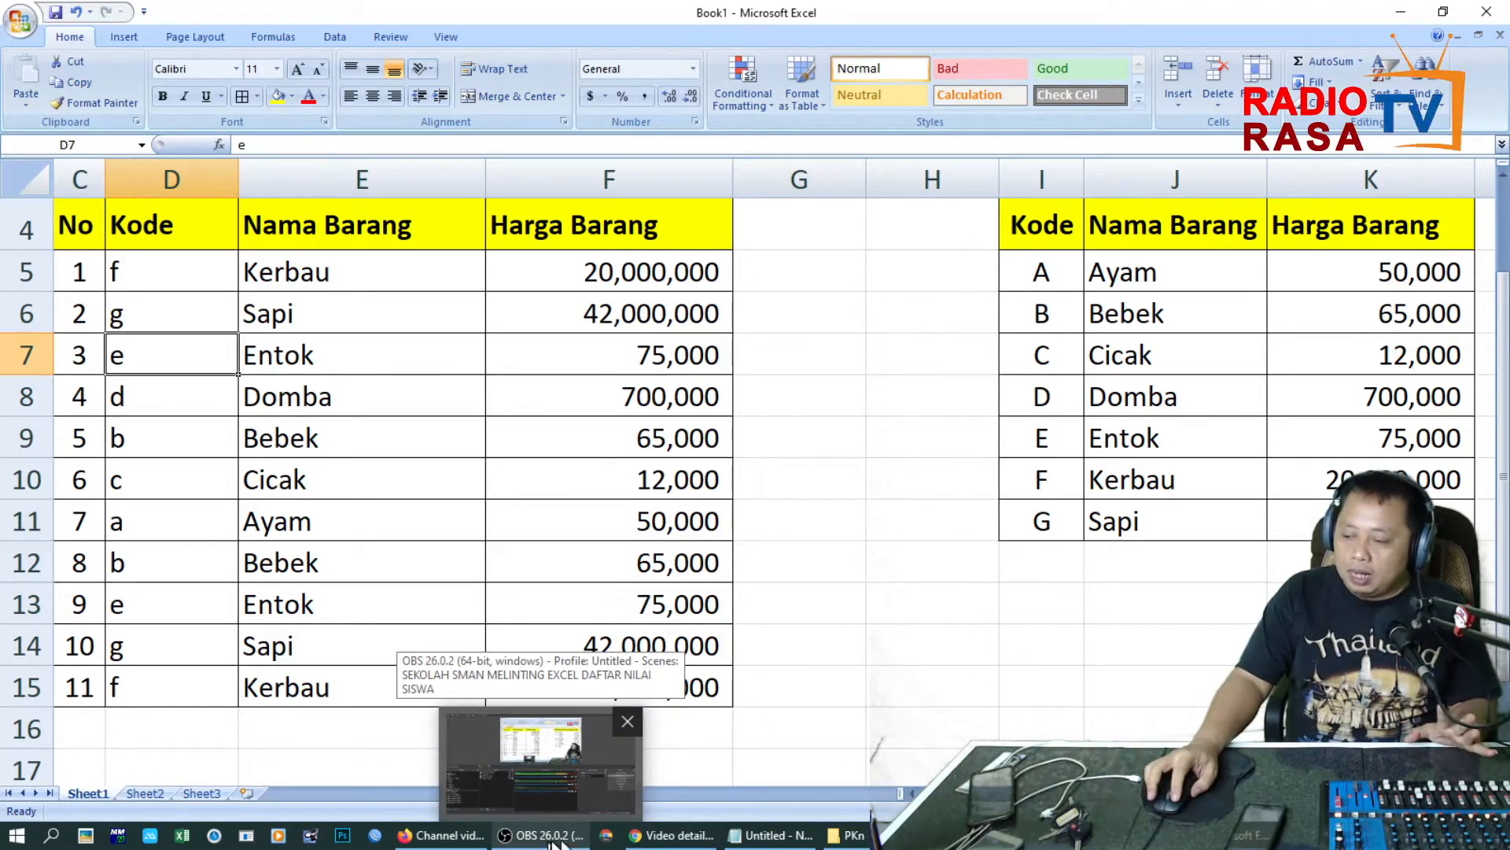
Step: Switch to Chrome, skim the merdeka.com article "4 Fungsi Vlookup Serta Cara Penggunaannya" on VLOOKUP syntax, and return to the Excel workbook
click(771, 835)
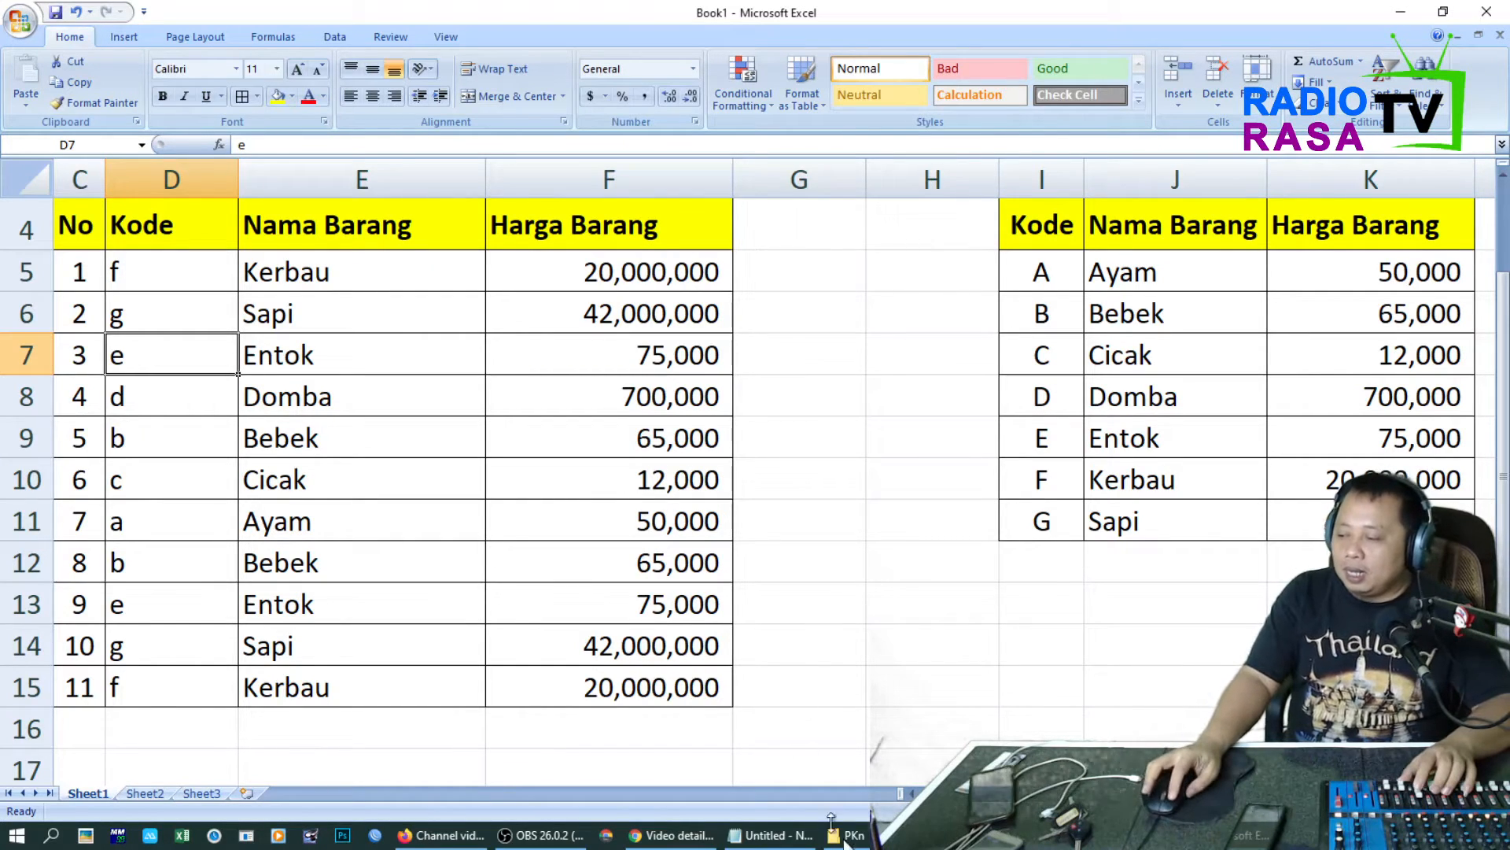
click(673, 835)
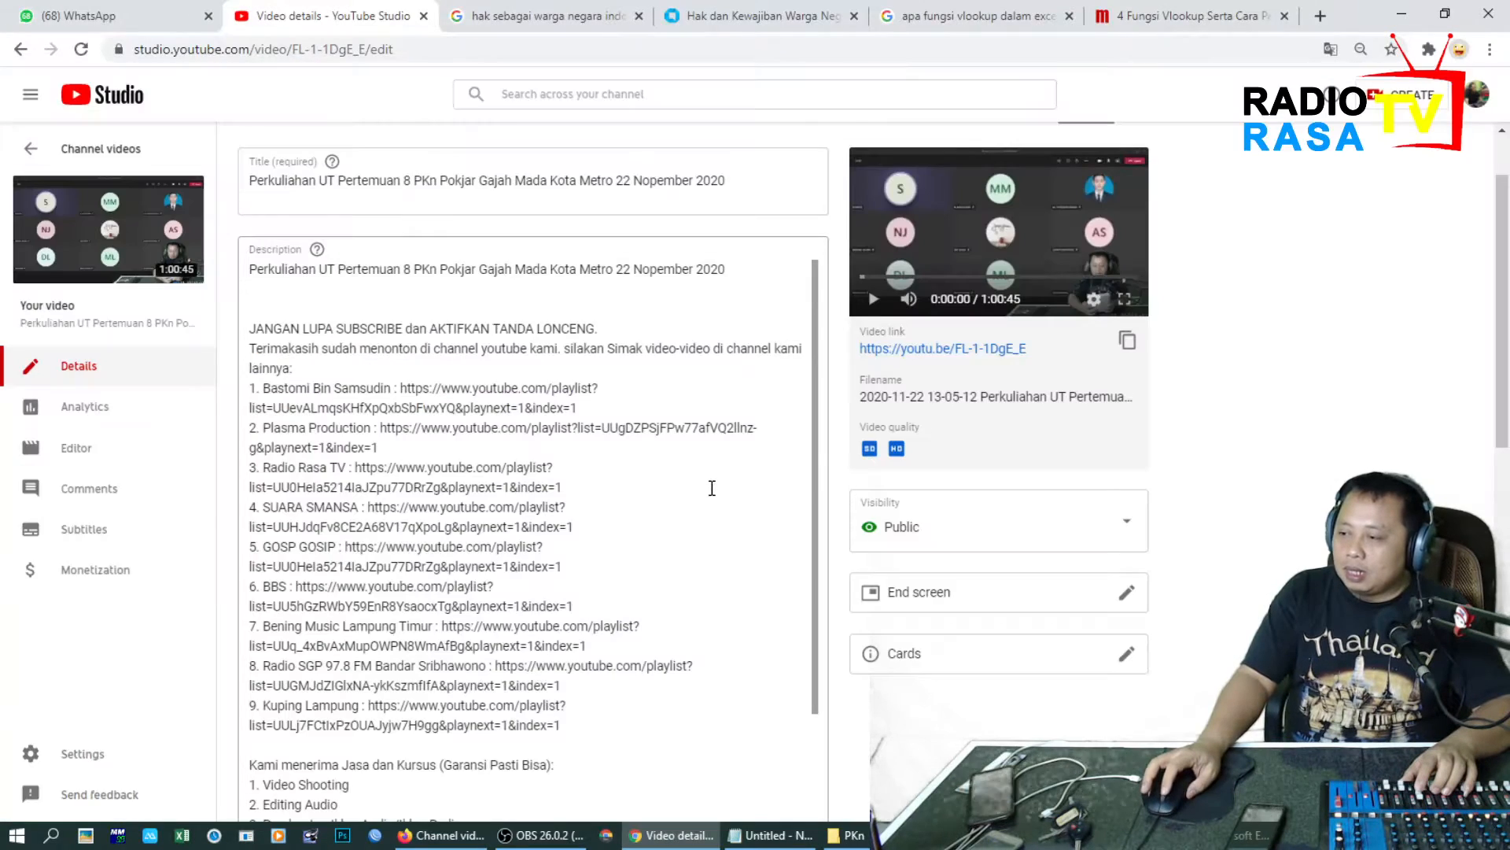
click(949, 22)
click(1184, 16)
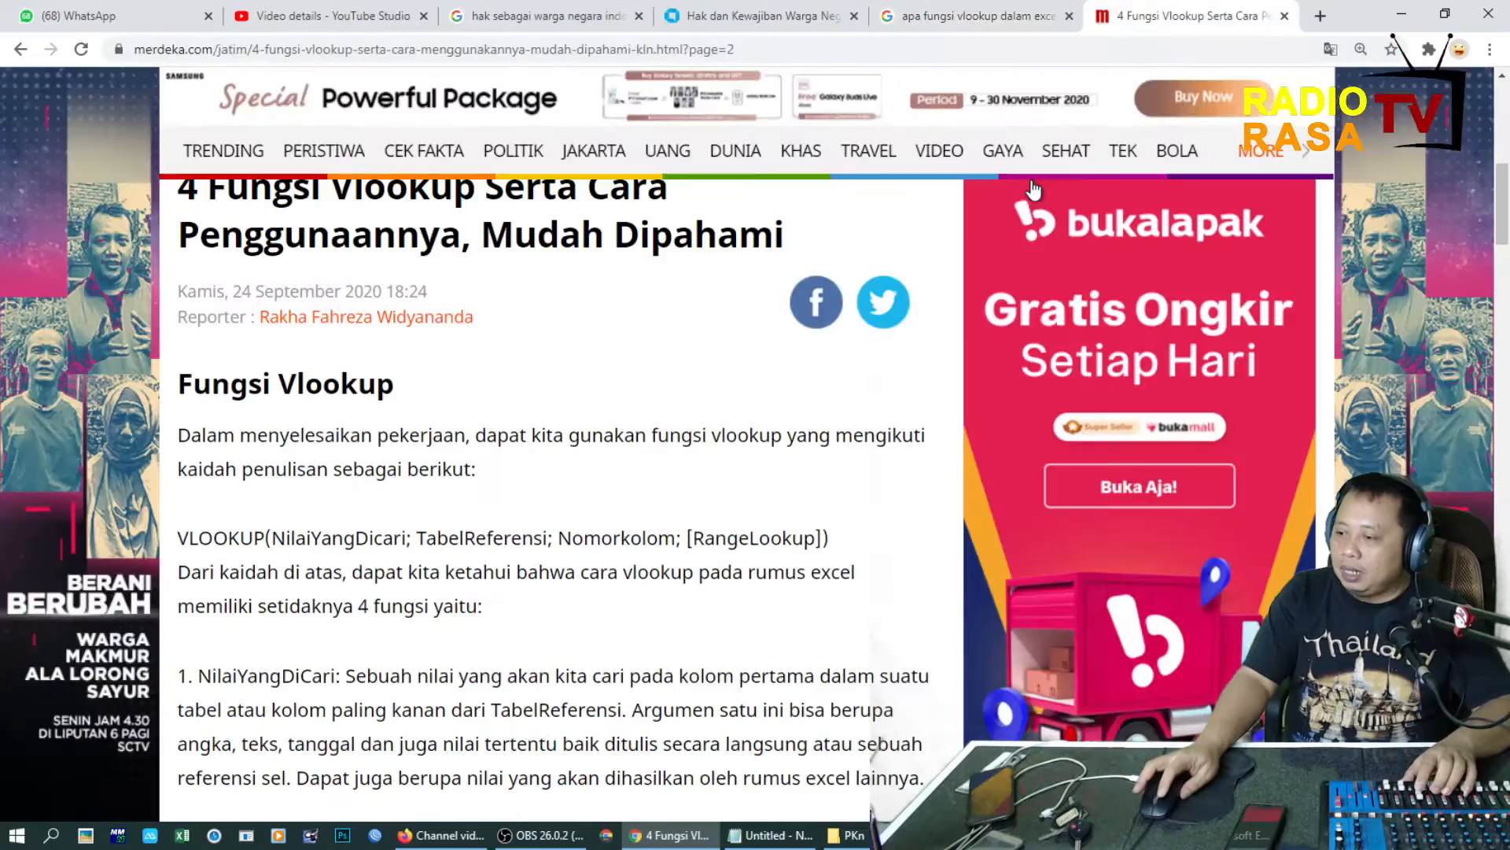
scroll(1033, 190, down, 20)
scroll(850, 488, up, 5)
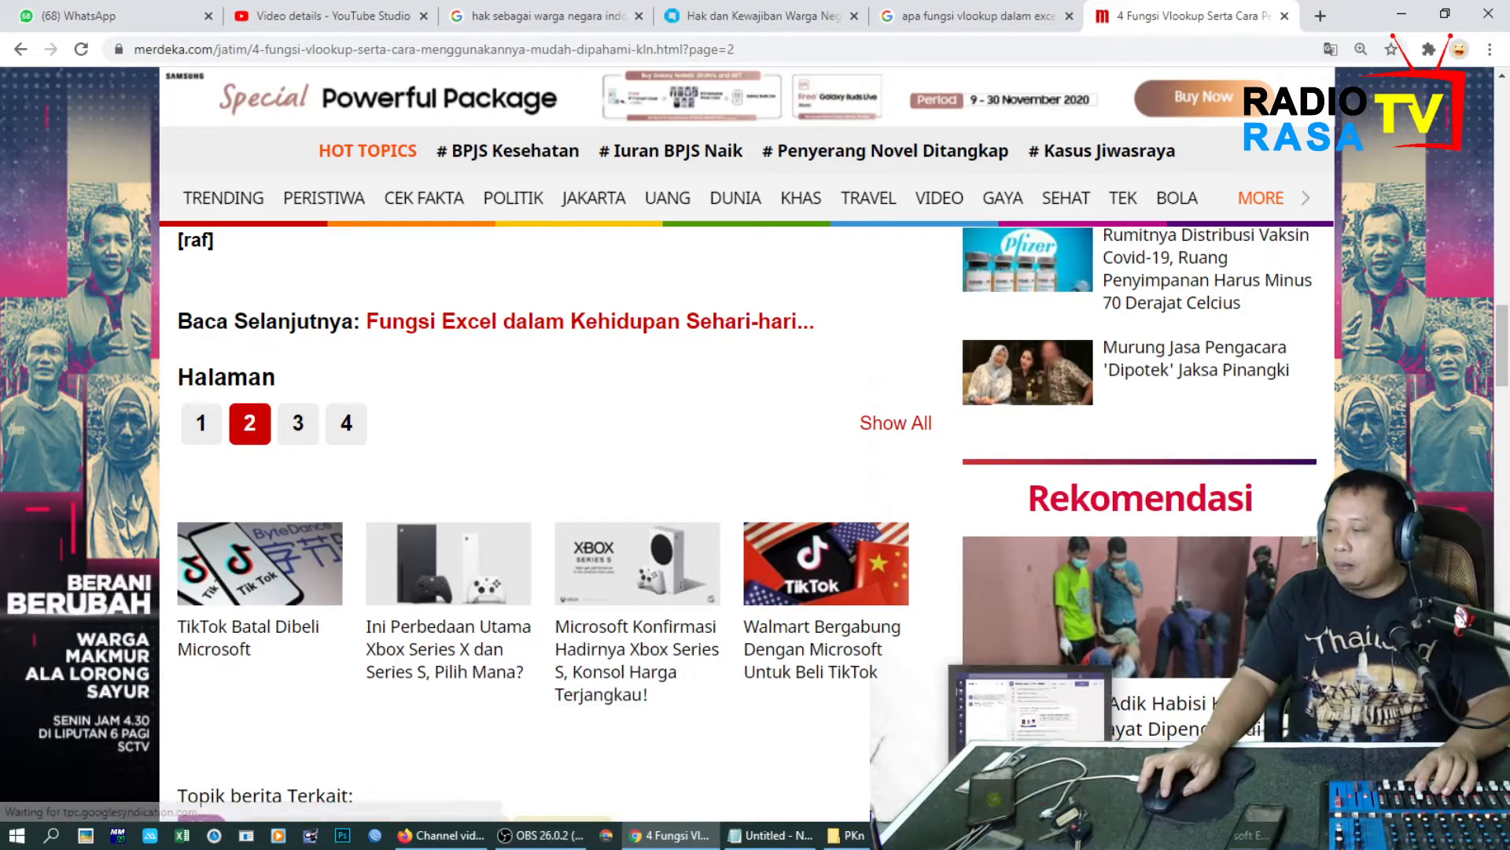
click(1229, 835)
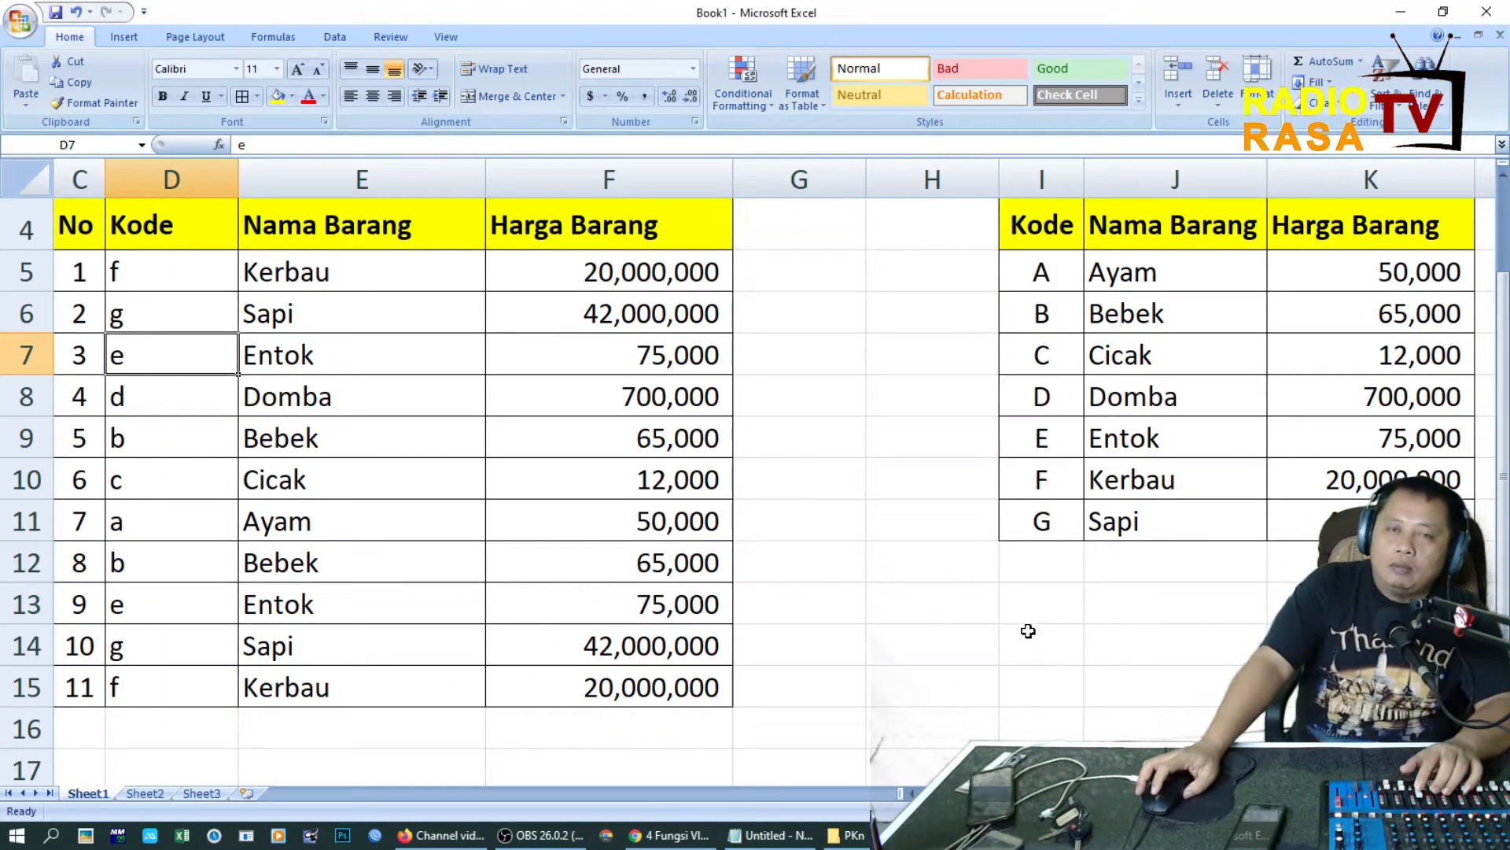
click(887, 535)
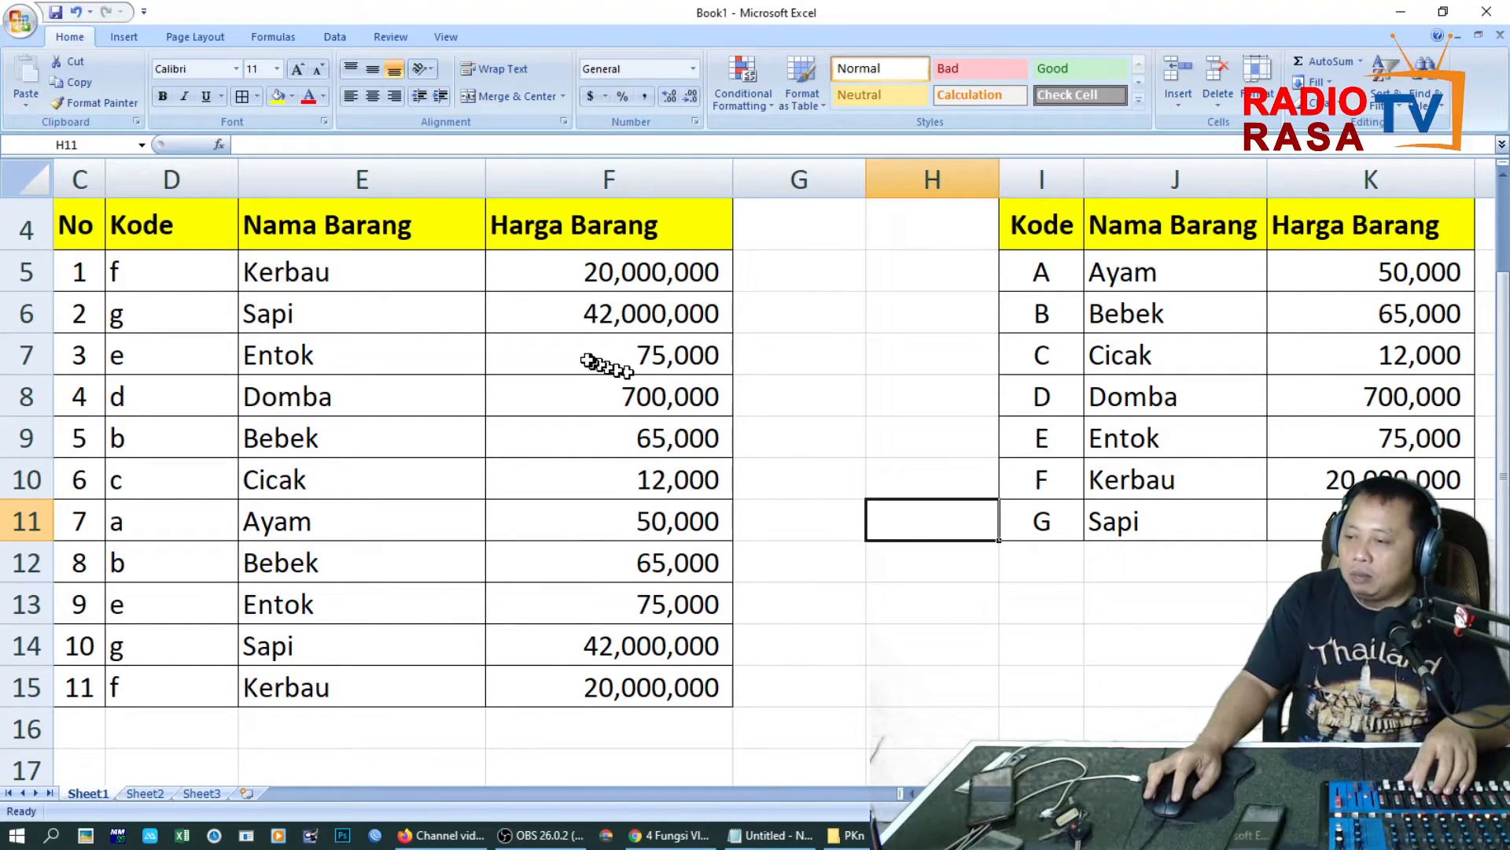
scroll(1214, 463, up, 1)
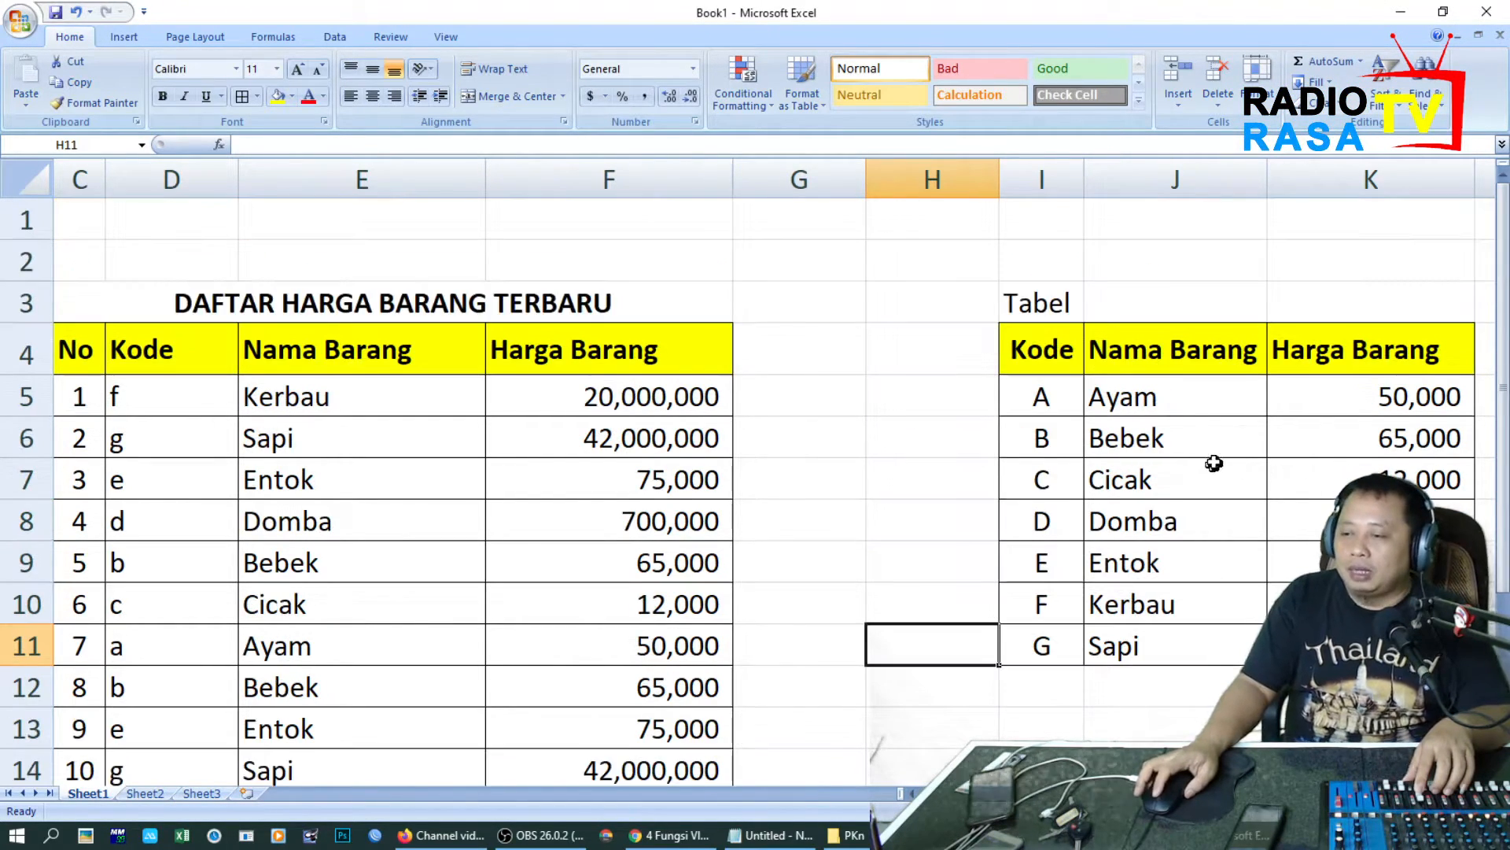
scroll(1140, 459, down, 1)
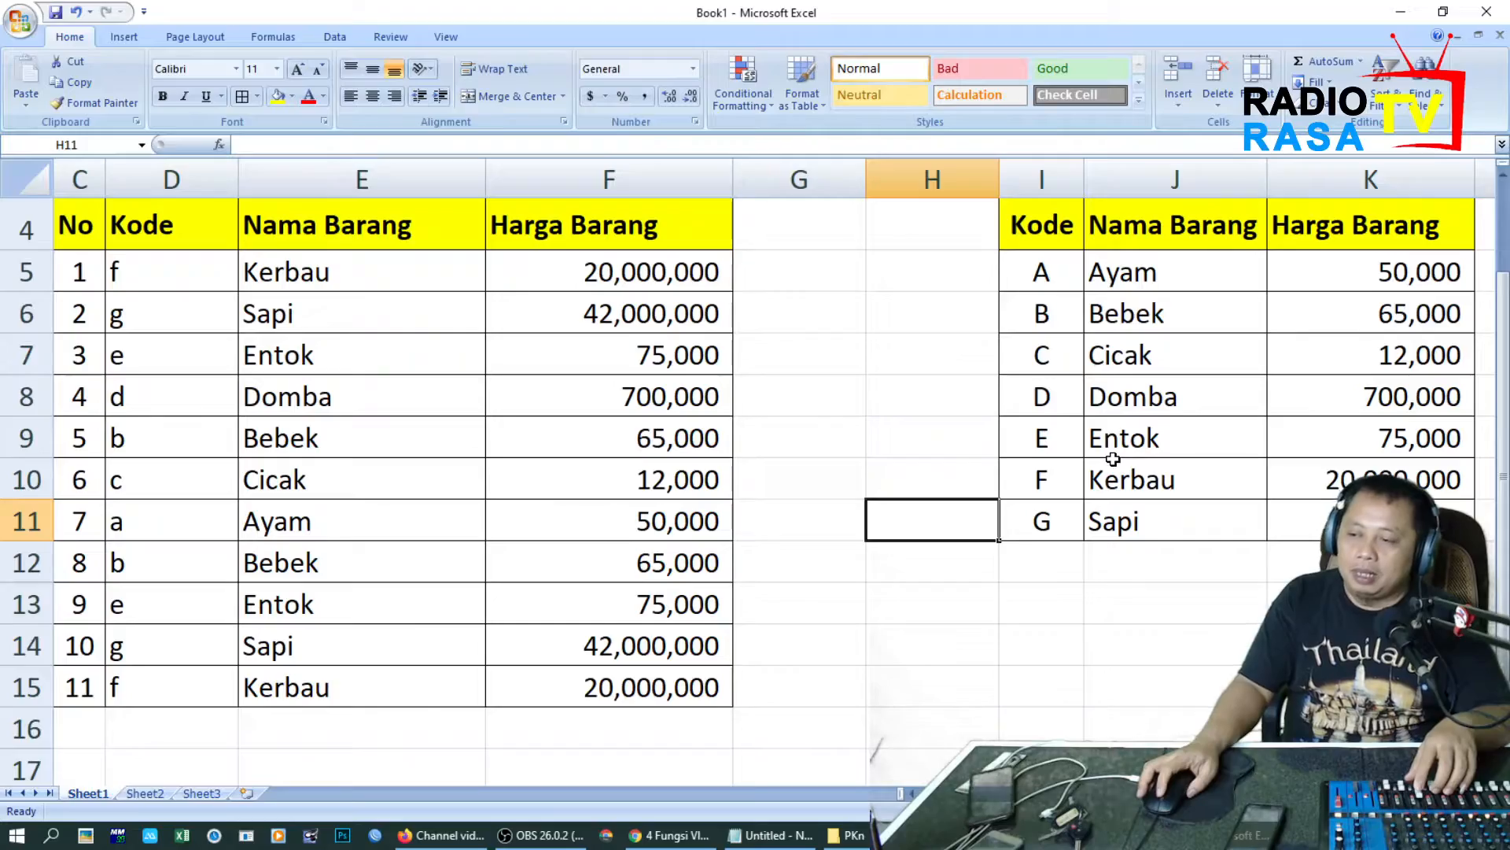
click(771, 835)
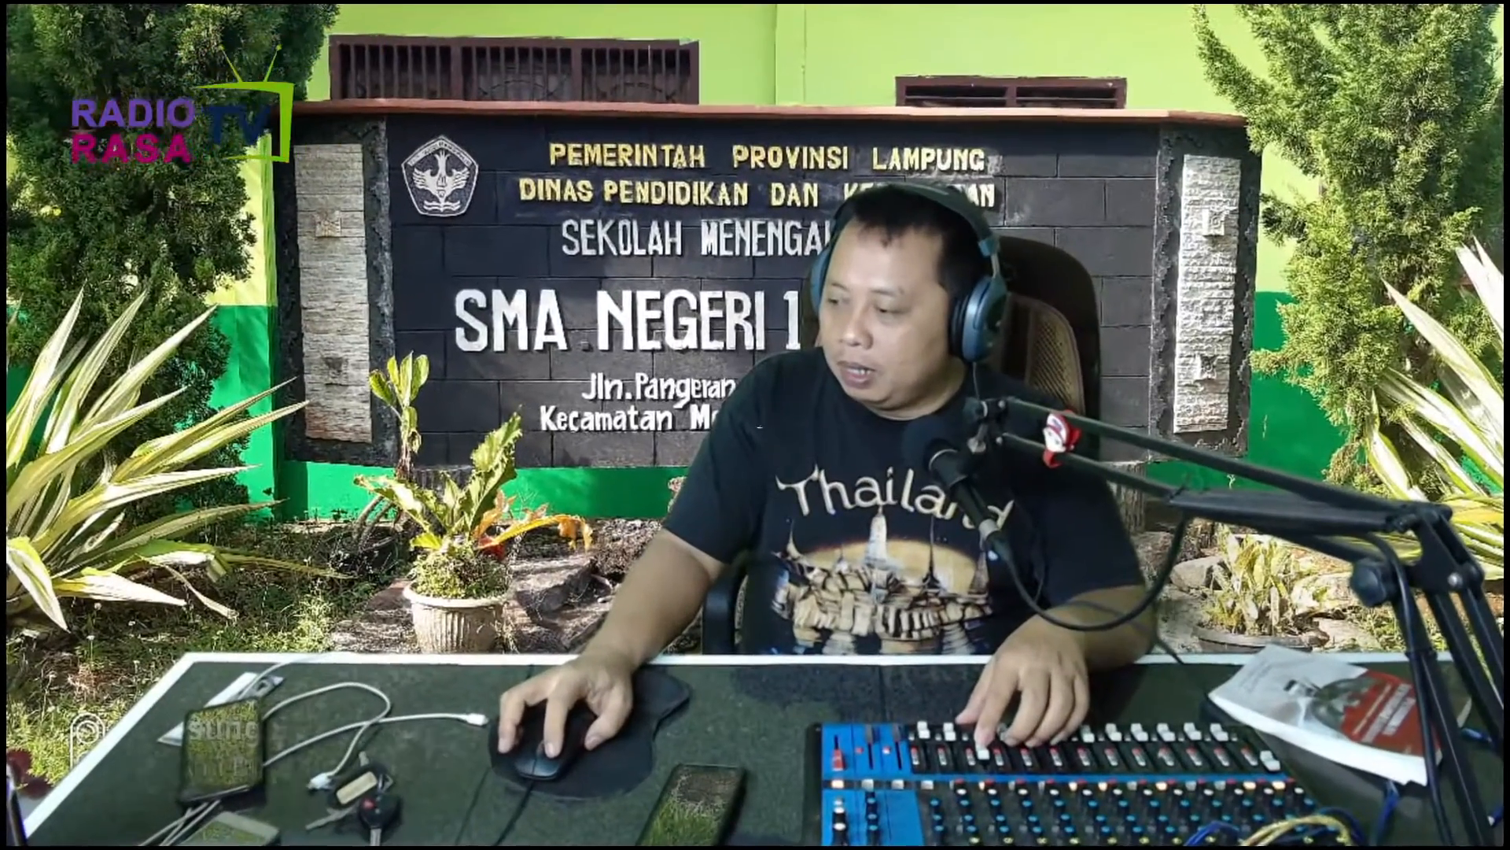